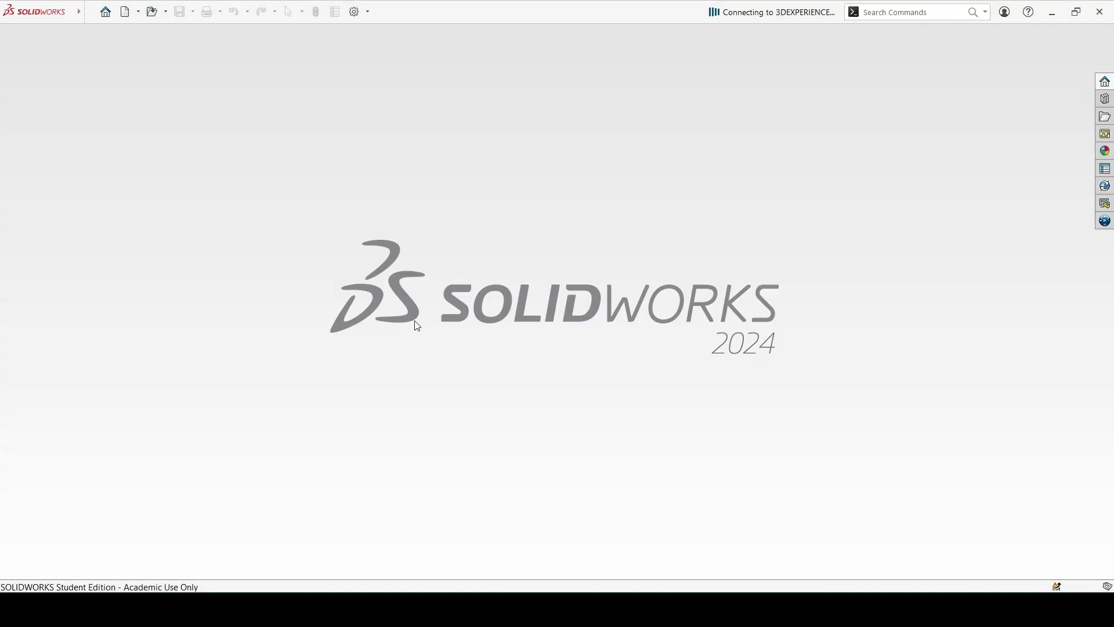
Create a new part and define a global variable A equal to 6
{"action": "key", "text": "ctrl+n"}
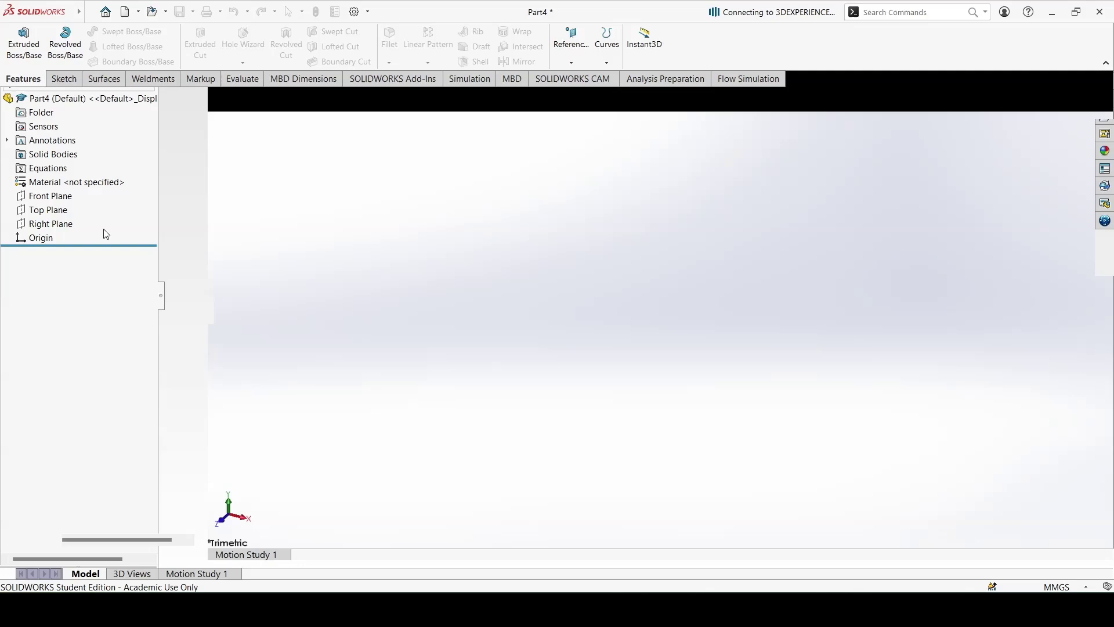
{"action": "right_click", "coordinate": [94, 214]}
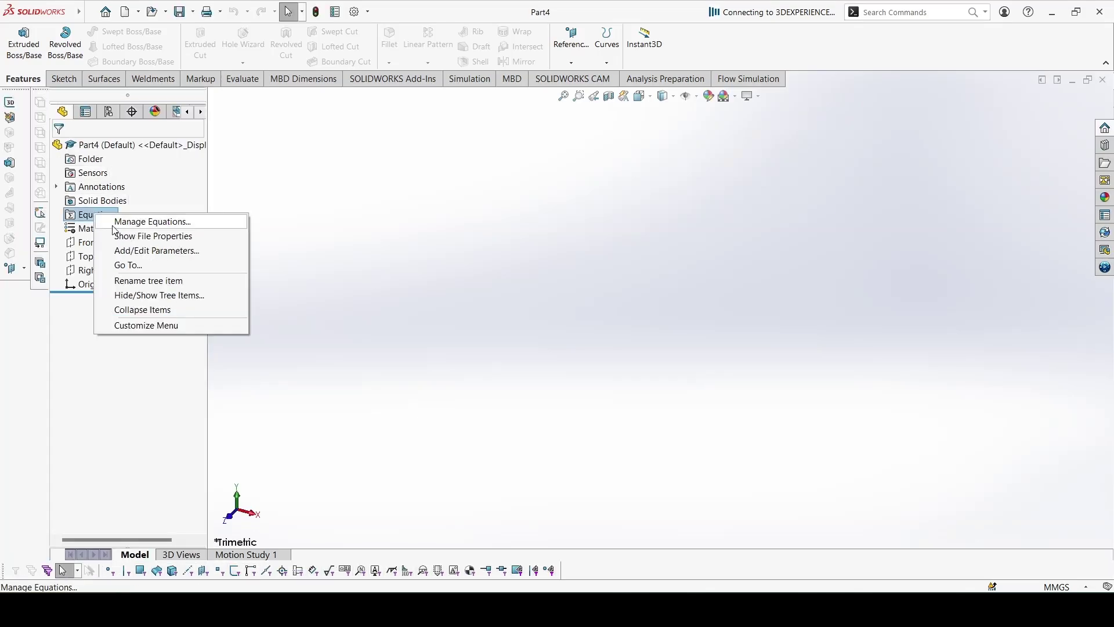
{"action": "left_click", "coordinate": [115, 226]}
{"action": "left_click", "coordinate": [248, 316]}
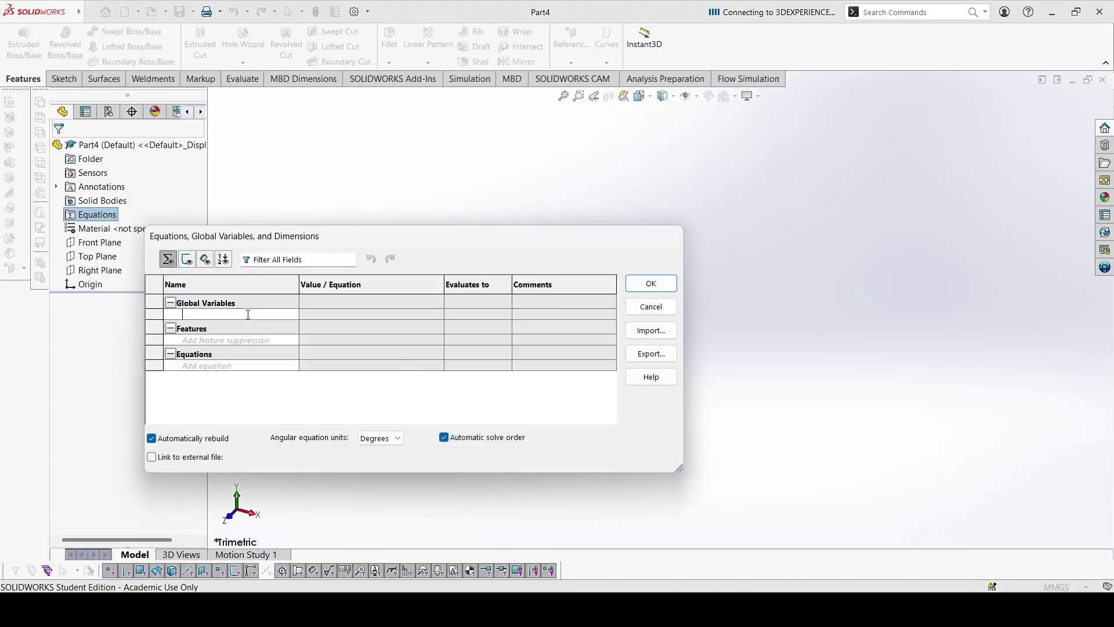
{"action": "type", "text": "A"}
{"action": "key", "text": "Tab"}
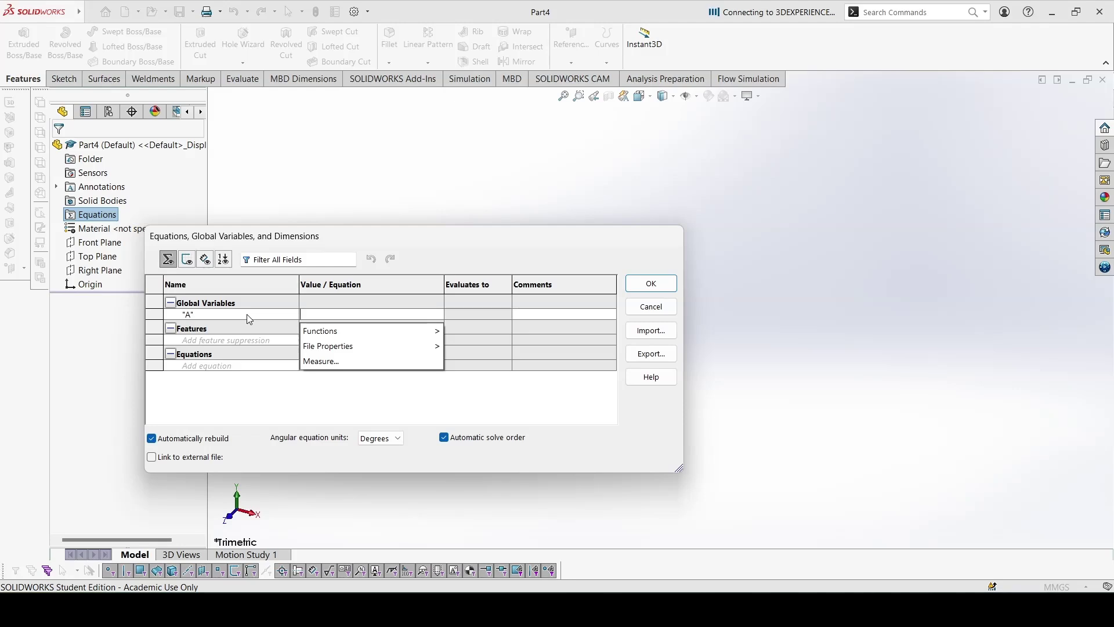
{"action": "type", "text": "6"}
{"action": "key", "text": "Tab"}
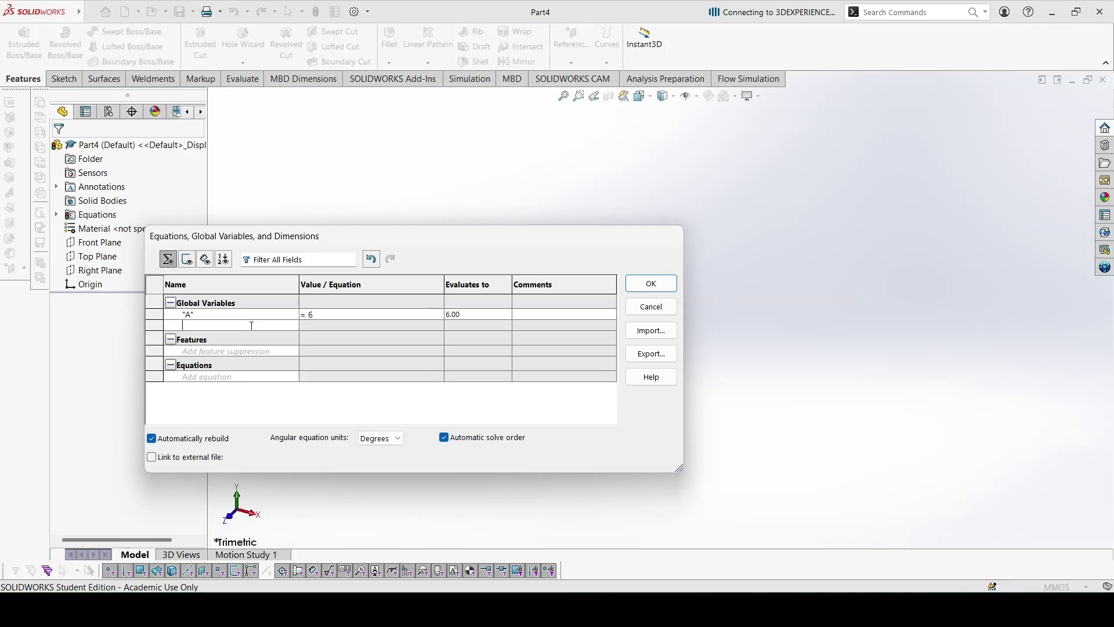
Add the global variables B equal to 29 and C equal to 8, and accept the equations
{"action": "left_click", "coordinate": [252, 327]}
{"action": "type", "text": "B"}
{"action": "key", "text": "Tab"}
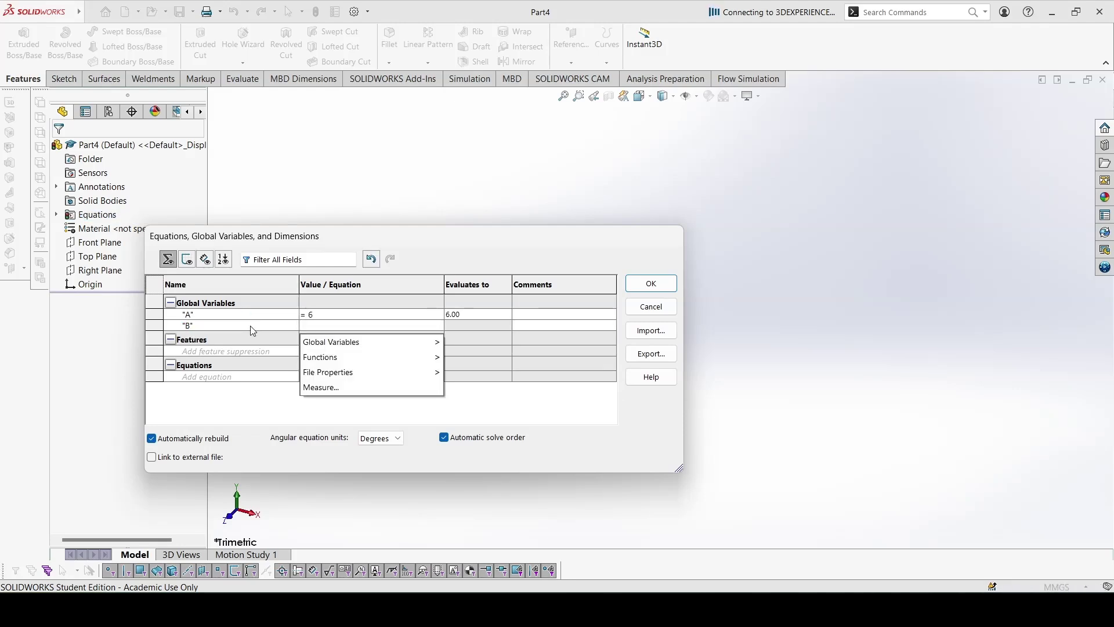
{"action": "type", "text": "29"}
{"action": "key", "text": "Tab"}
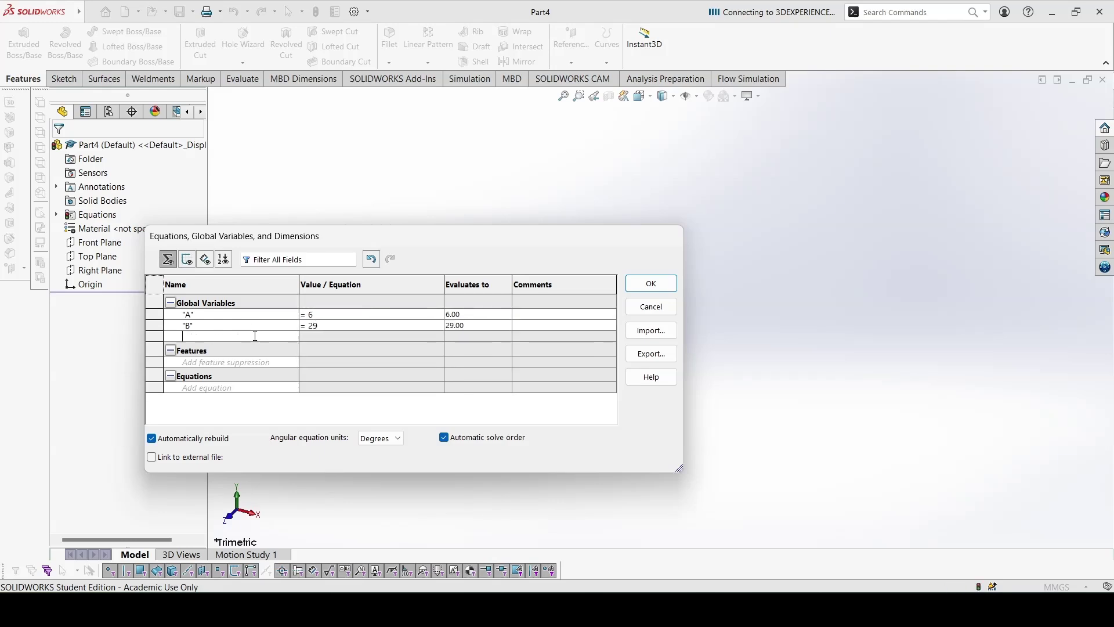
{"action": "left_click", "coordinate": [256, 336]}
{"action": "type", "text": "C"}
{"action": "key", "text": "Tab"}
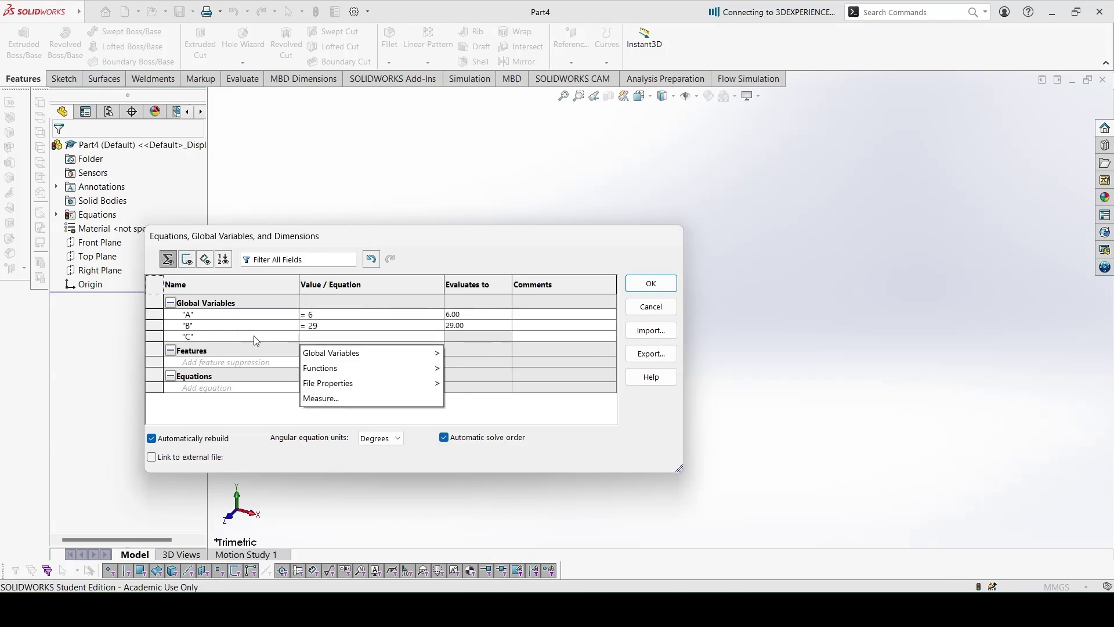
{"action": "type", "text": "1"}
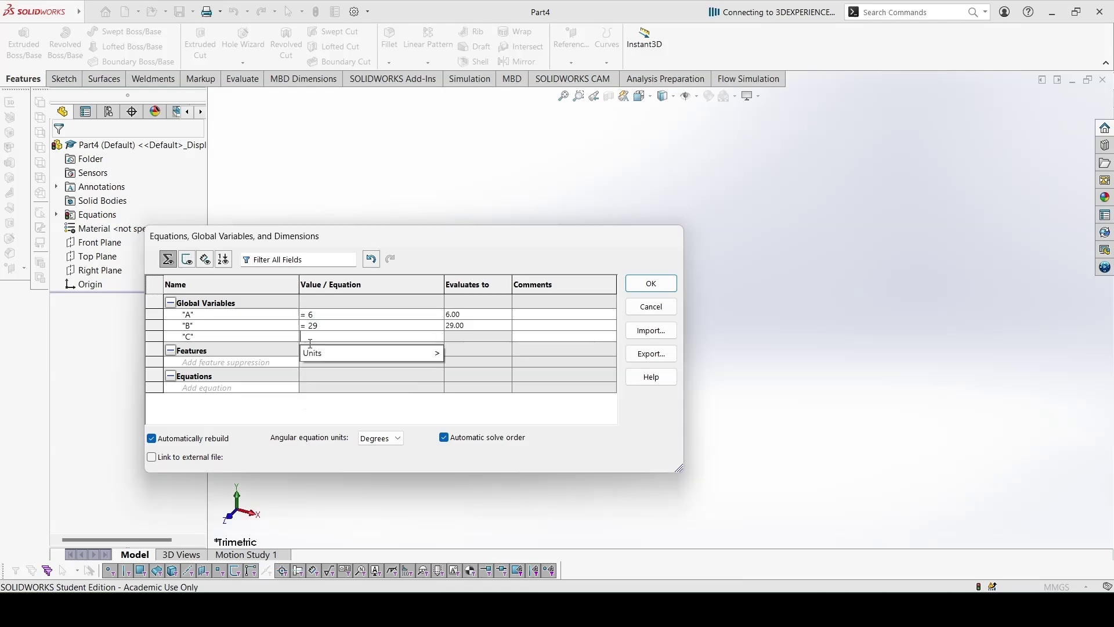
{"action": "key", "text": "Tab"}
{"action": "left_click", "coordinate": [670, 286]}
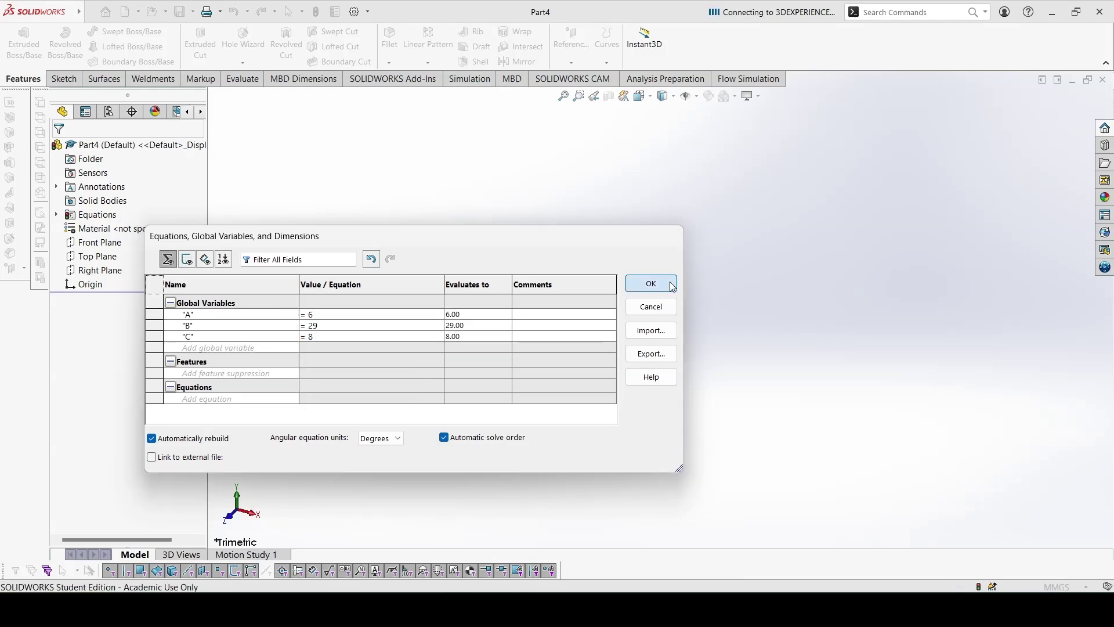
{"action": "key", "text": "Return"}
Sketch two concentric circles about 129 mm and 156 mm in diameter on the Top Plane, centred on the origin
{"action": "left_click", "coordinate": [96, 257]}
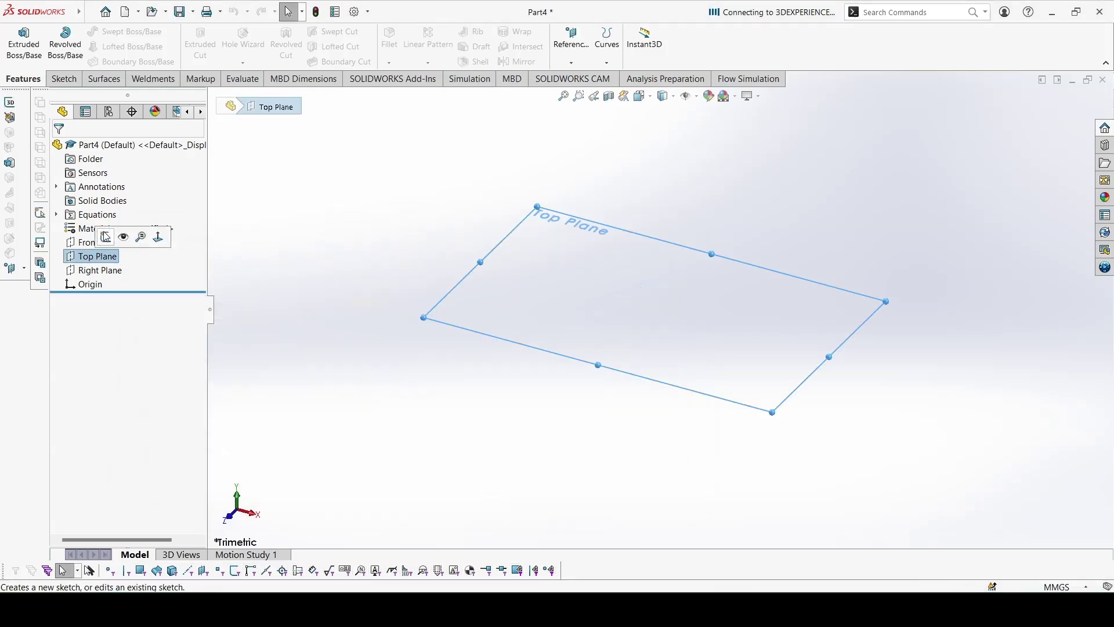
{"action": "left_click", "coordinate": [113, 236]}
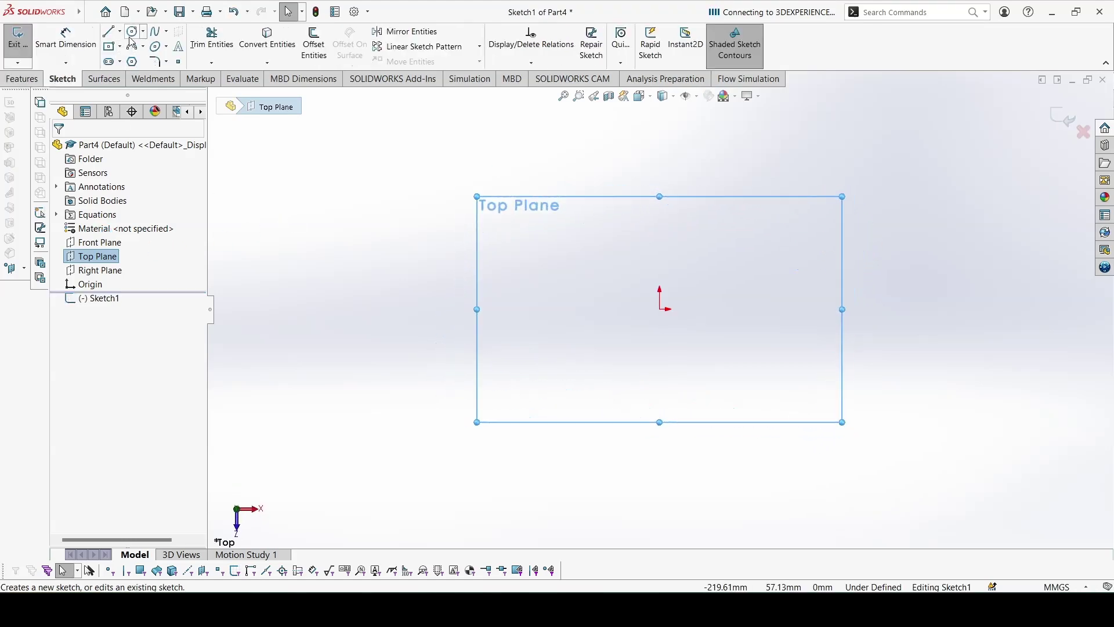
{"action": "left_click", "coordinate": [133, 31]}
{"action": "mouse_move", "coordinate": [659, 309]}
{"action": "left_mouse_down"}
{"action": "mouse_move", "coordinate": [736, 308]}
{"action": "mouse_move", "coordinate": [793, 323]}
{"action": "mouse_move", "coordinate": [792, 314]}
{"action": "left_mouse_up"}
{"action": "left_click", "coordinate": [660, 310]}
{"action": "left_click", "coordinate": [816, 280]}
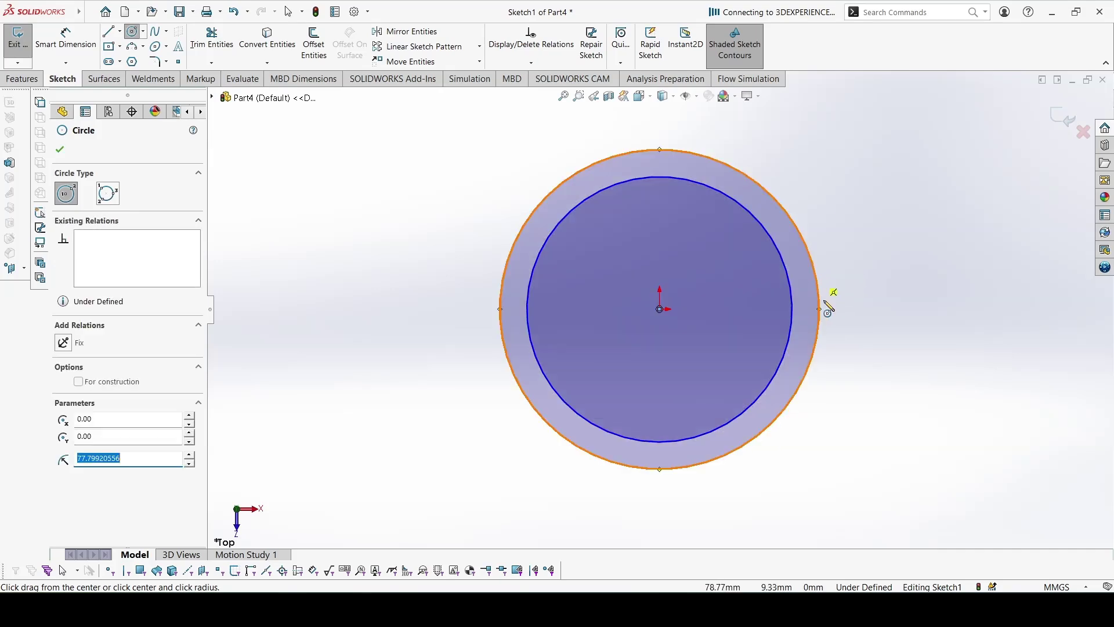
Dimension the inner circle's diameter and link it to global variable B
{"action": "right_click_drag", "start_coordinate": [821, 301], "coordinate": [805, 276]}
{"action": "left_click", "coordinate": [791, 293]}
{"action": "left_click", "coordinate": [924, 323]}
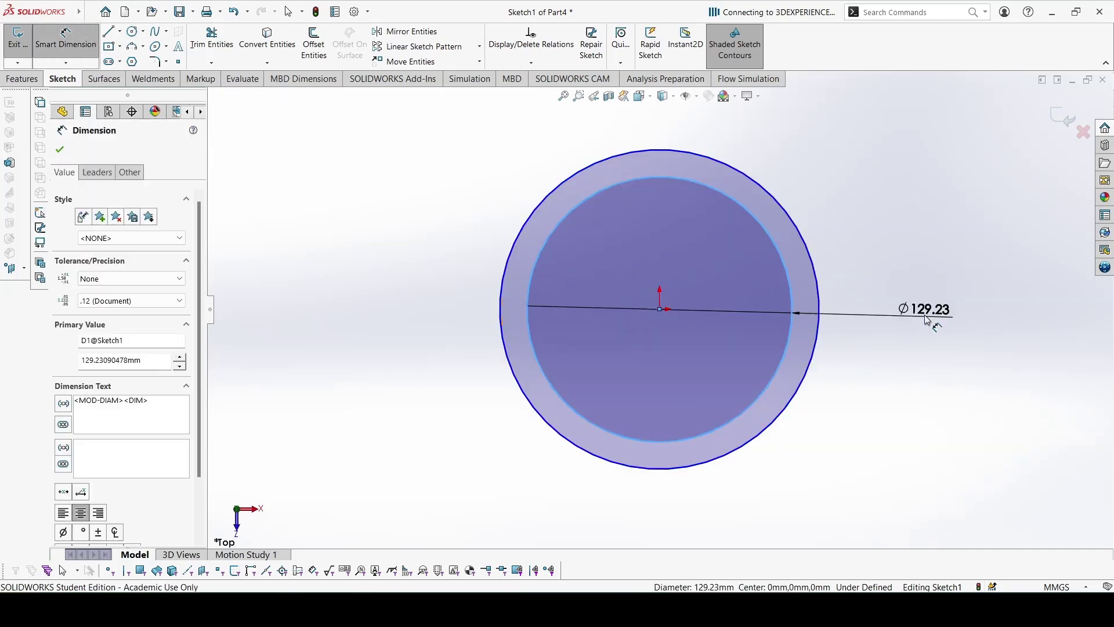
{"action": "type", "text": "="}
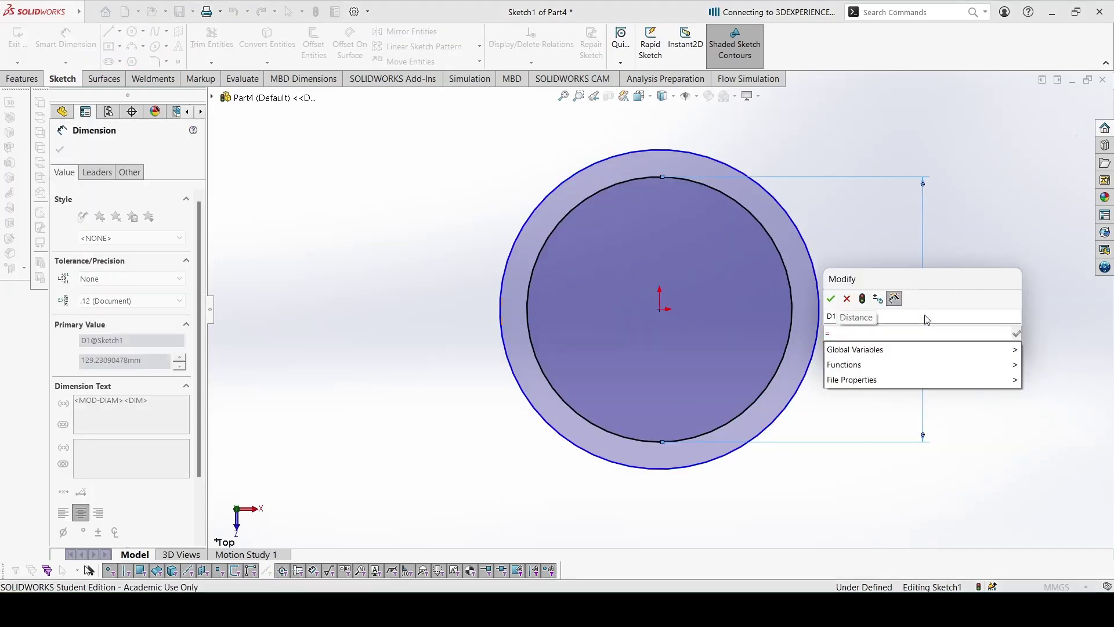
{"action": "type", "text": "B"}
{"action": "left_click", "coordinate": [913, 347]}
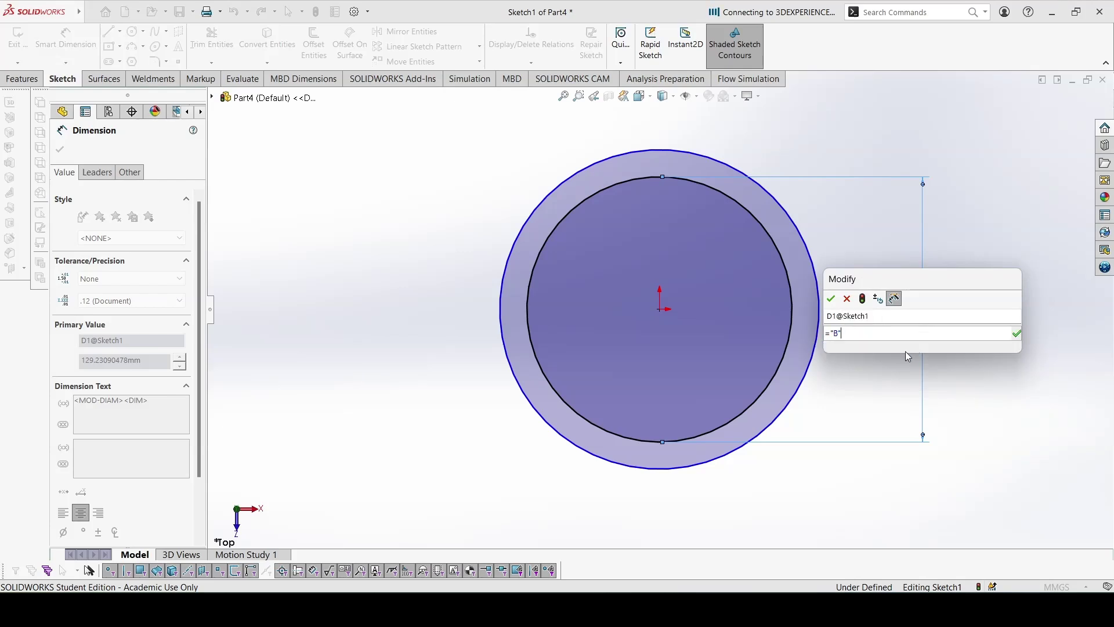
{"action": "key", "text": "Return"}
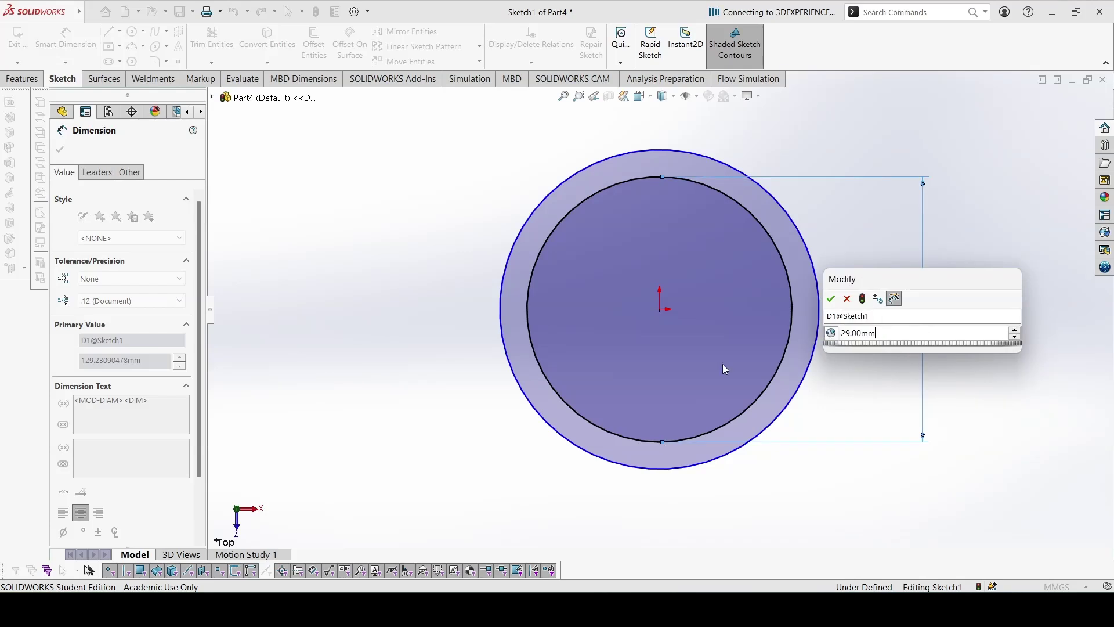
{"action": "key", "text": "Return"}
Dimension the radial gap between the inner and outer circles as 2 mm
{"action": "left_click", "coordinate": [793, 278]}
{"action": "left_click", "coordinate": [816, 277]}
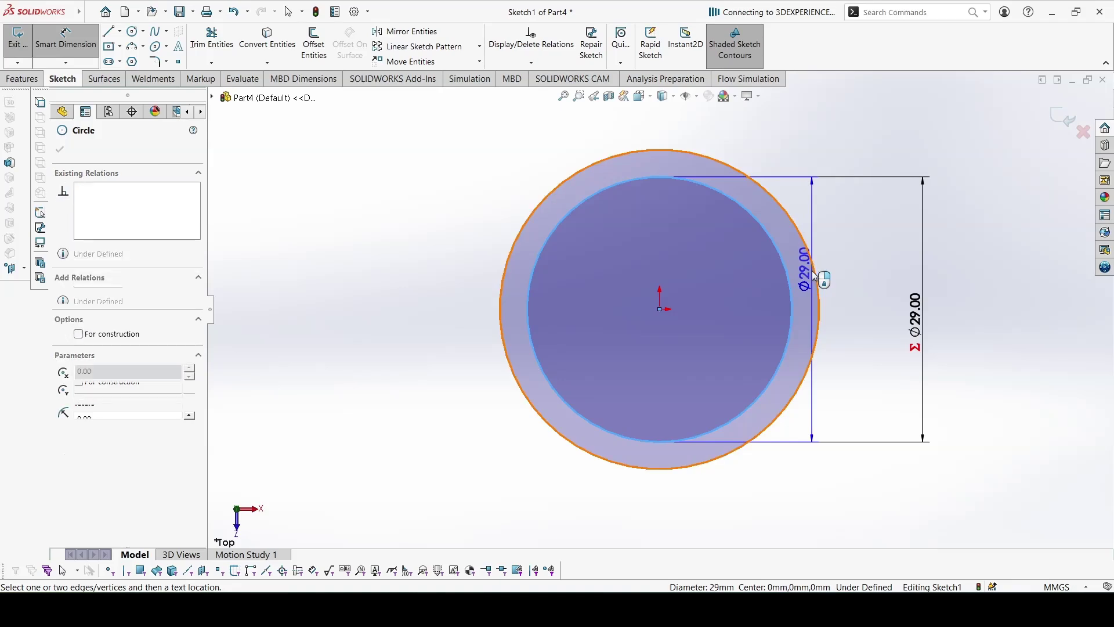
{"action": "left_click", "coordinate": [831, 218]}
{"action": "type", "text": "2"}
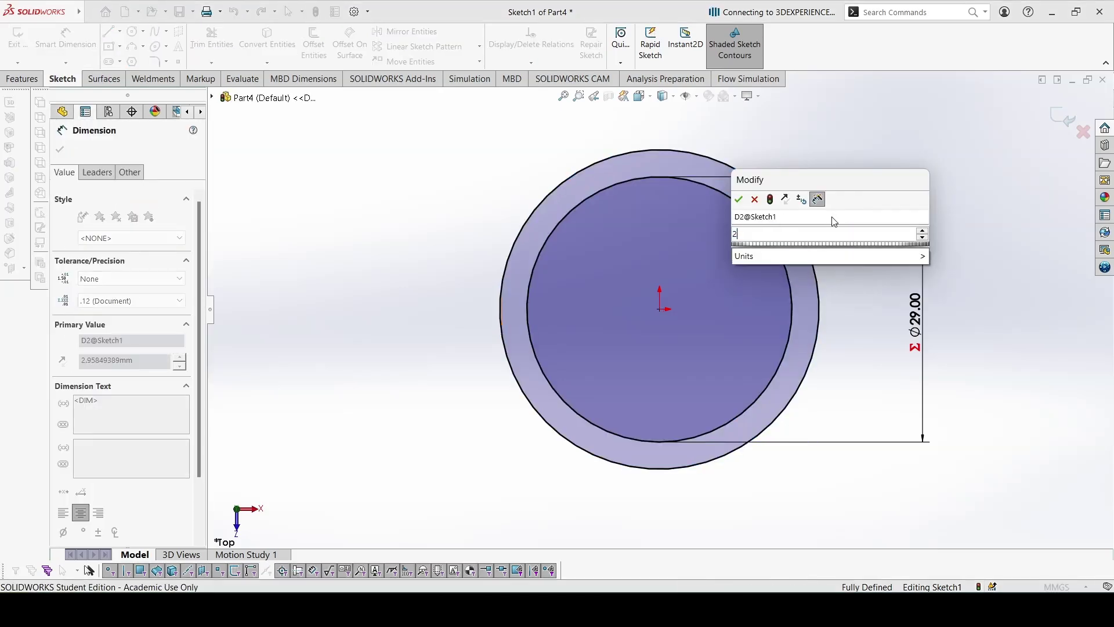
{"action": "key", "text": "Return"}
{"action": "key", "text": "Escape"}
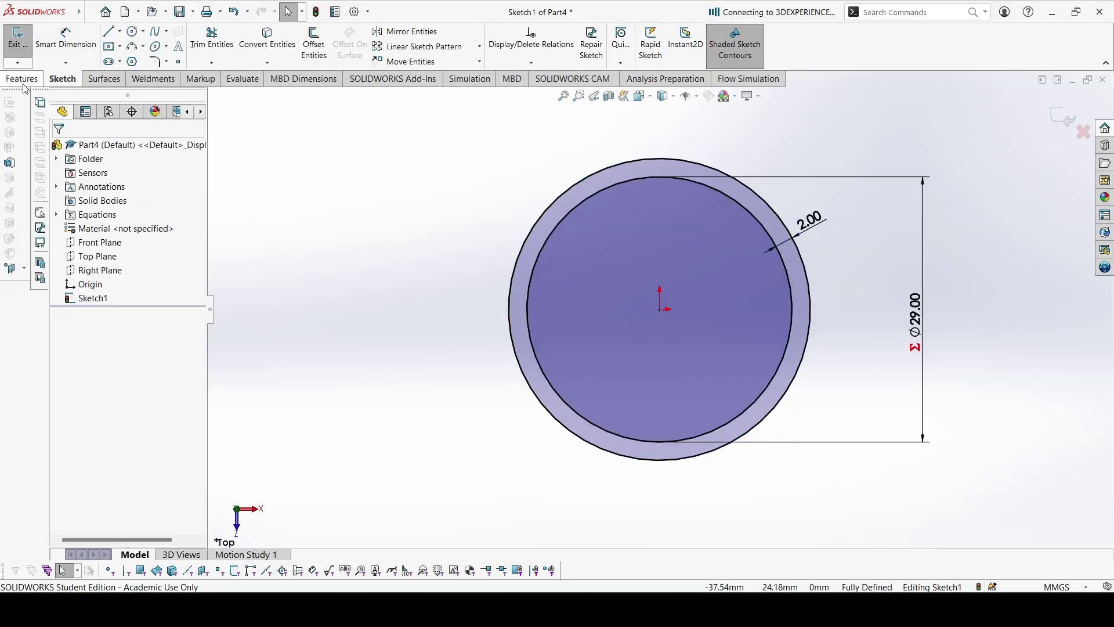
Extrude the ring profile 1 mm with the Mid Plane end condition
{"action": "left_click", "coordinate": [22, 78]}
{"action": "left_click", "coordinate": [24, 43]}
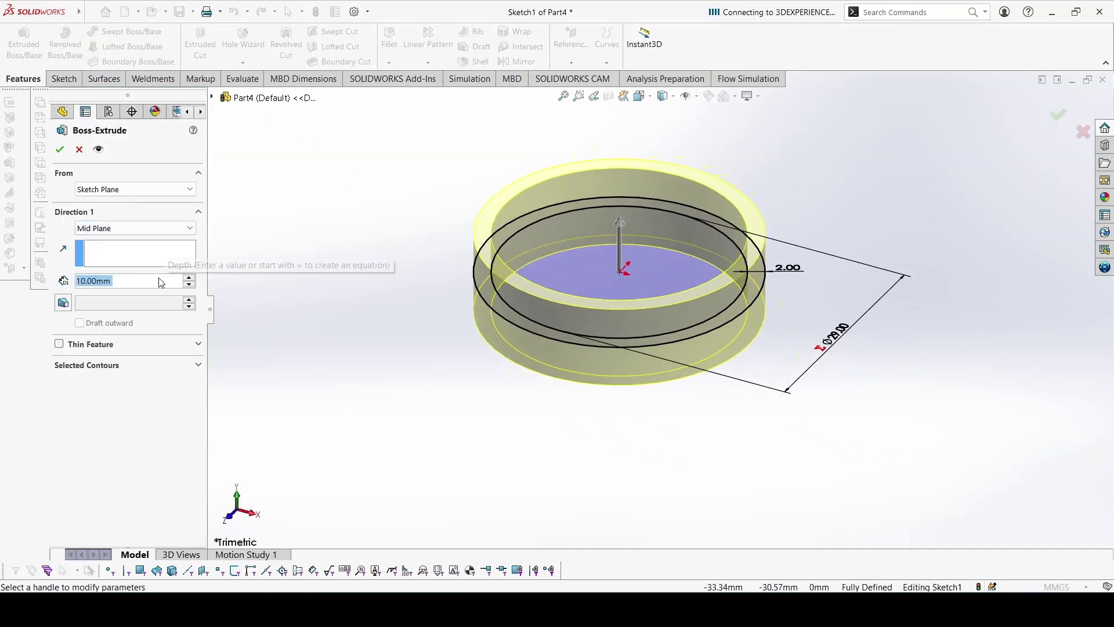
{"action": "type", "text": "1"}
{"action": "key", "text": "Return"}
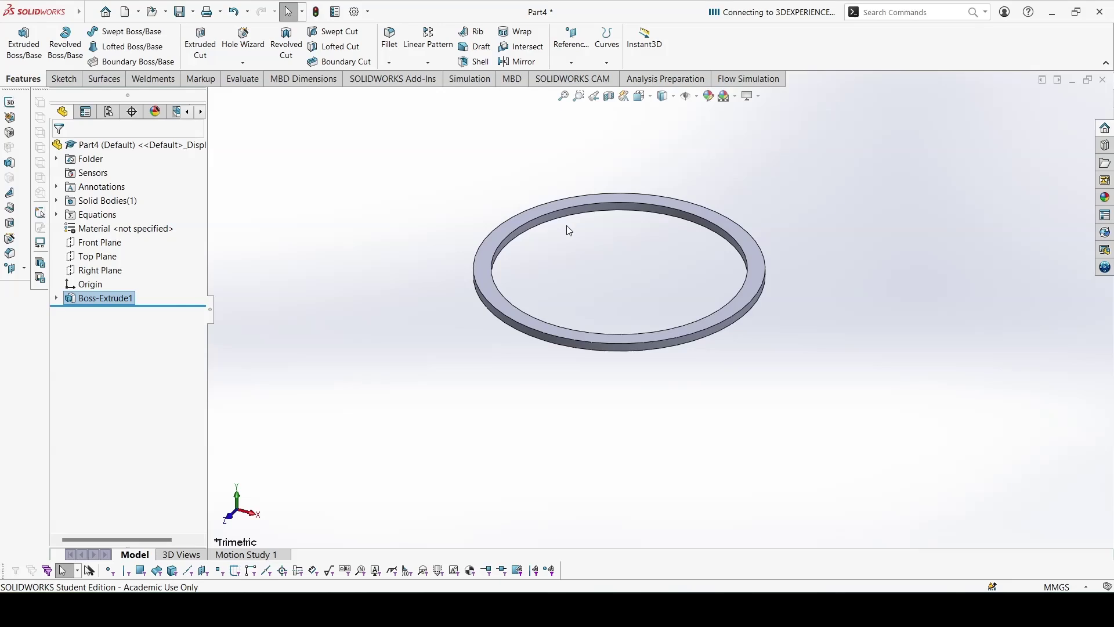
Start a sketch on the Front Plane and apply a section view of the ring through that plane
{"action": "left_click", "coordinate": [95, 242]}
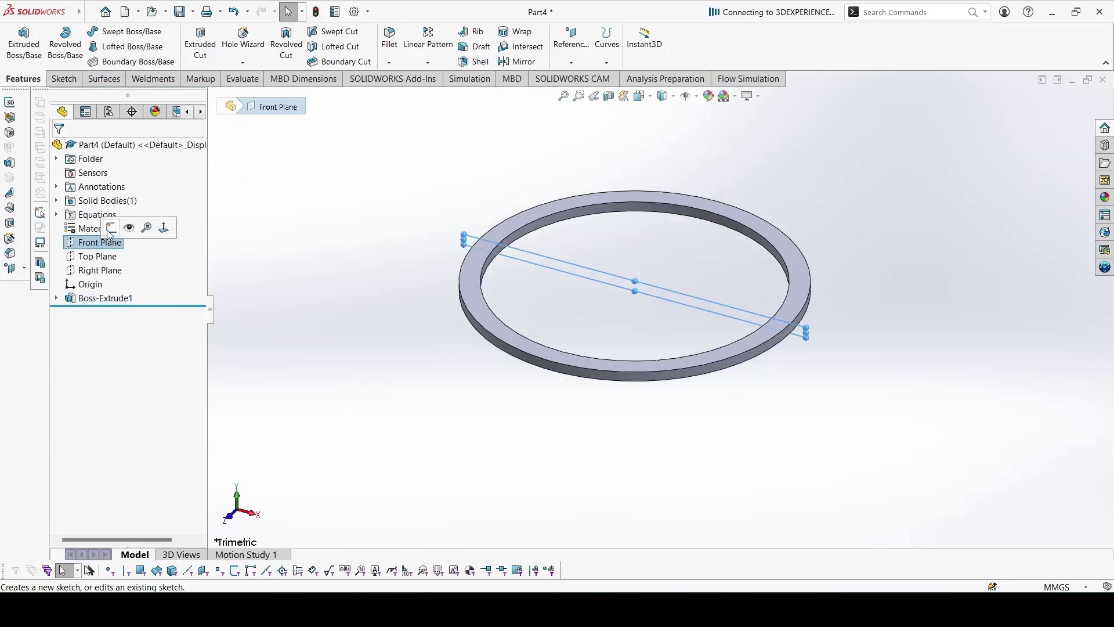
{"action": "left_click", "coordinate": [112, 230]}
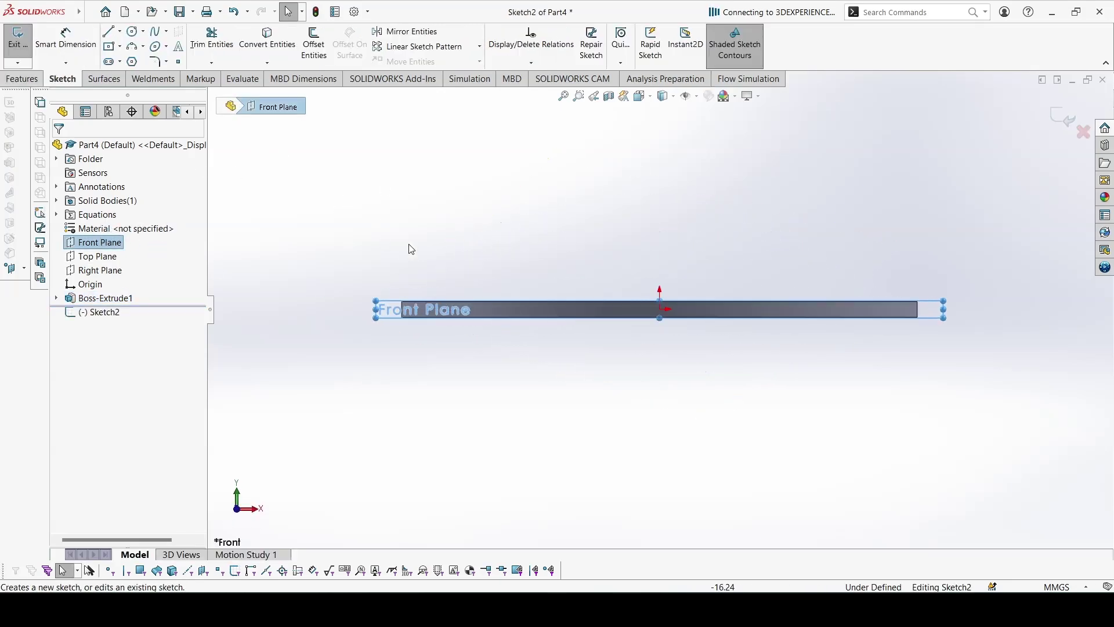
{"action": "left_click", "coordinate": [608, 95]}
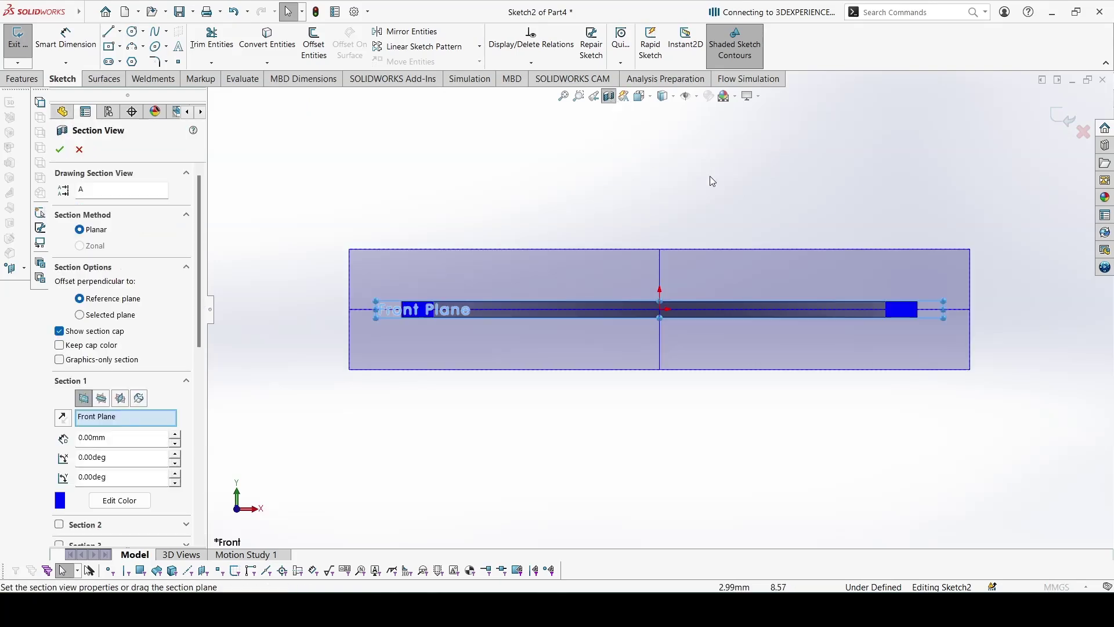
{"action": "left_click", "coordinate": [1060, 120]}
{"action": "scroll", "coordinate": [522, 277], "scroll_direction": "down", "scroll_amount": 2}
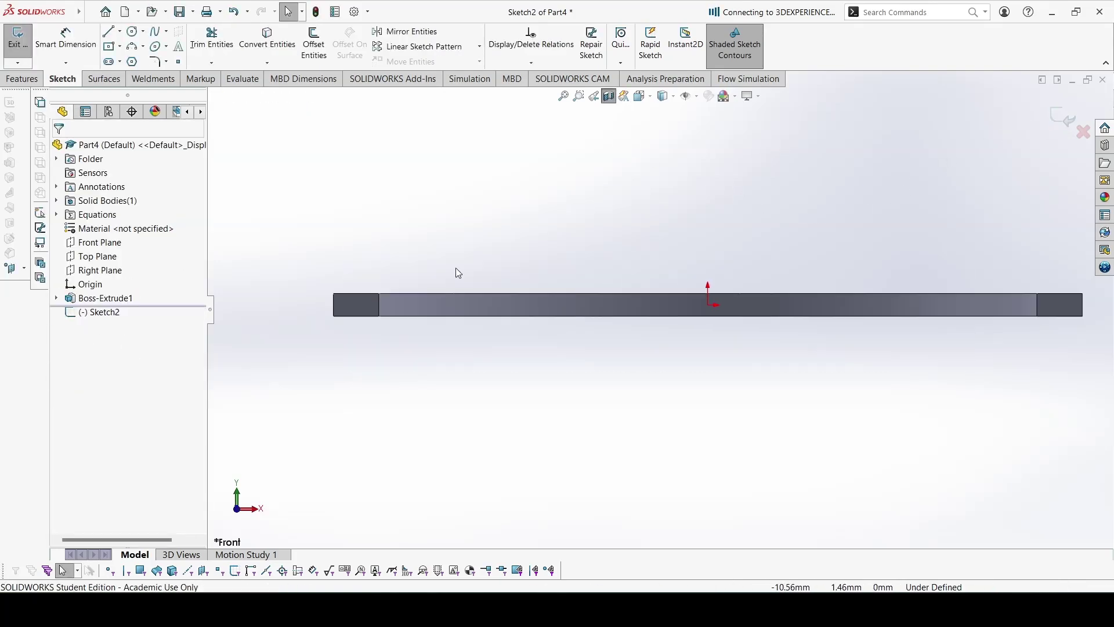
Sketch a horizontal centerline about 15.6 mm long from the origin into the ring's left cross-section
{"action": "left_click", "coordinate": [119, 32]}
{"action": "left_click", "coordinate": [139, 62]}
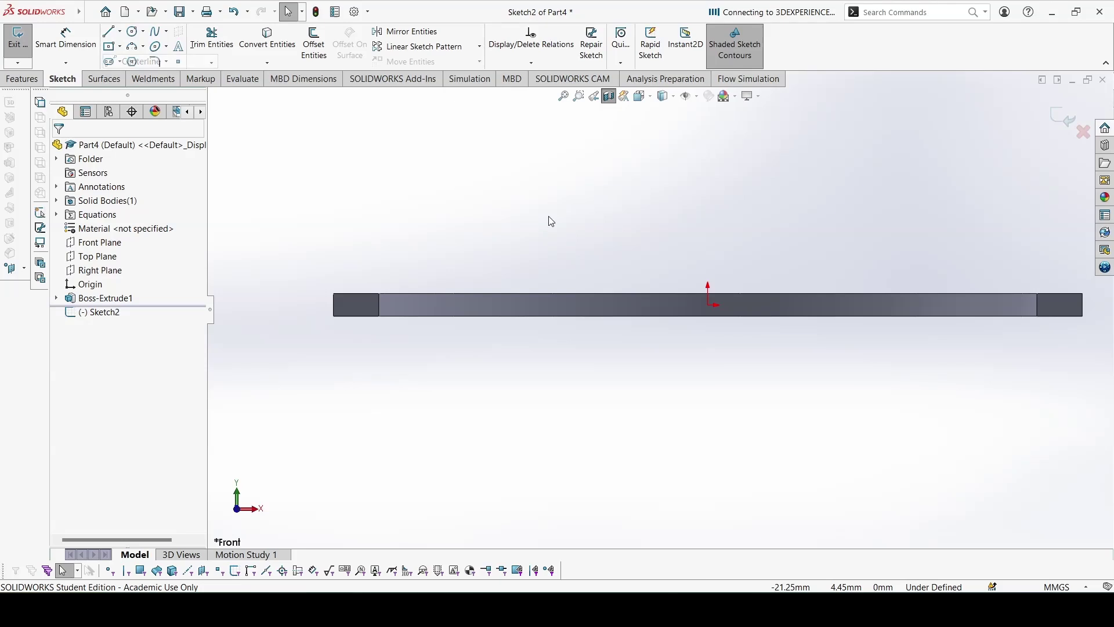
{"action": "left_click", "coordinate": [709, 305]}
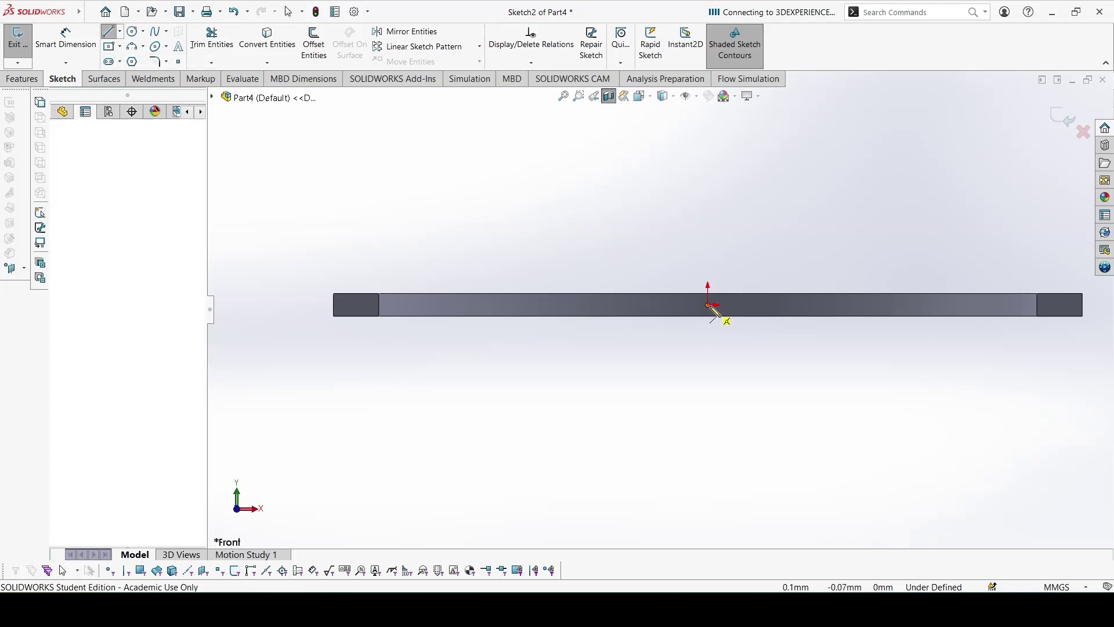
{"action": "left_click", "coordinate": [354, 305]}
{"action": "key", "text": "Escape"}
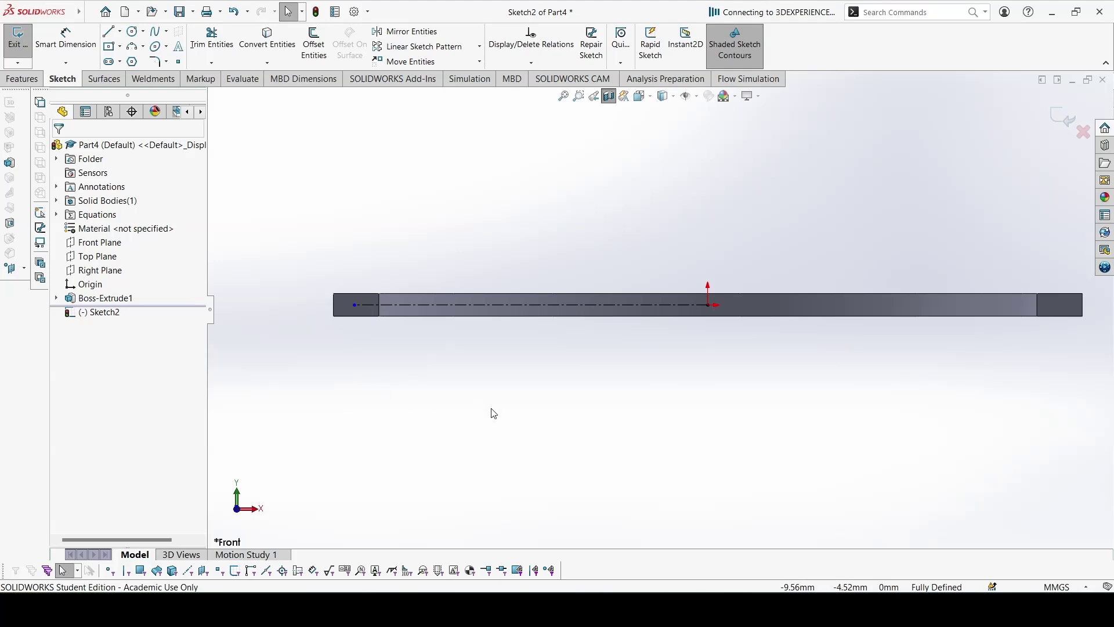
Dimension the centerline's length with the equation "B"/2+1
{"action": "right_click_drag", "start_coordinate": [491, 409], "coordinate": [486, 297]}
{"action": "left_click", "coordinate": [486, 305]}
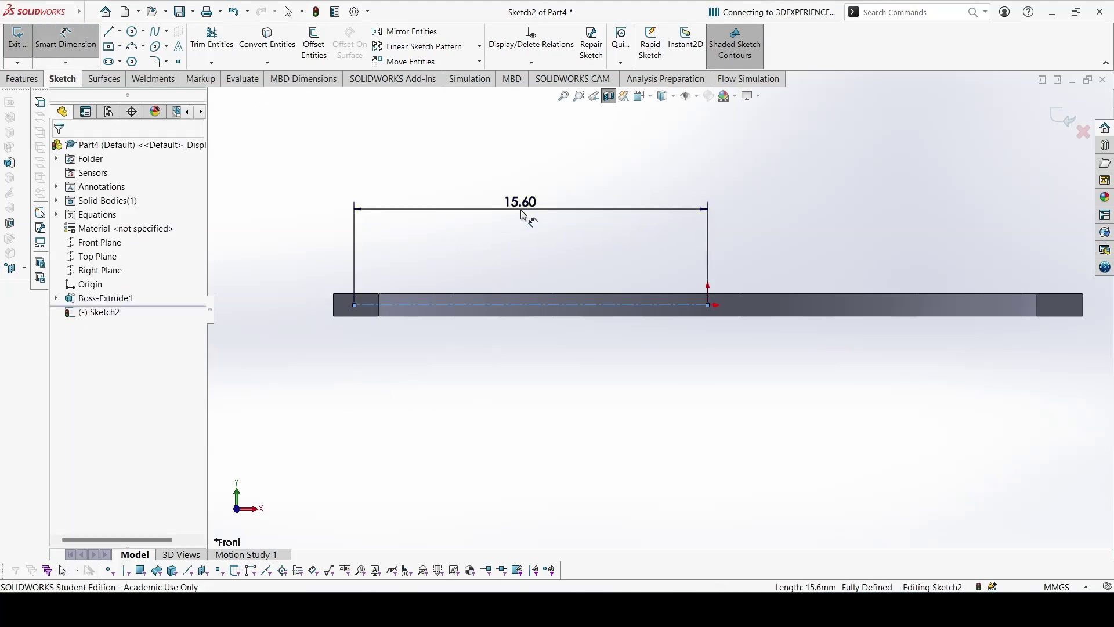
{"action": "left_click", "coordinate": [525, 219]}
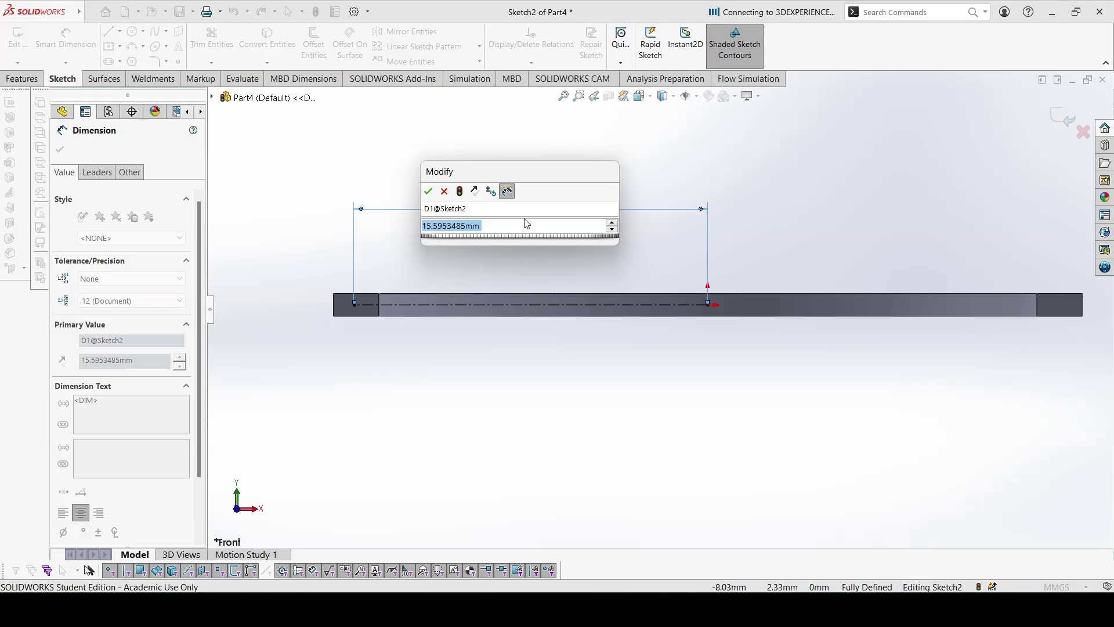
{"action": "type", "text": "=B"}
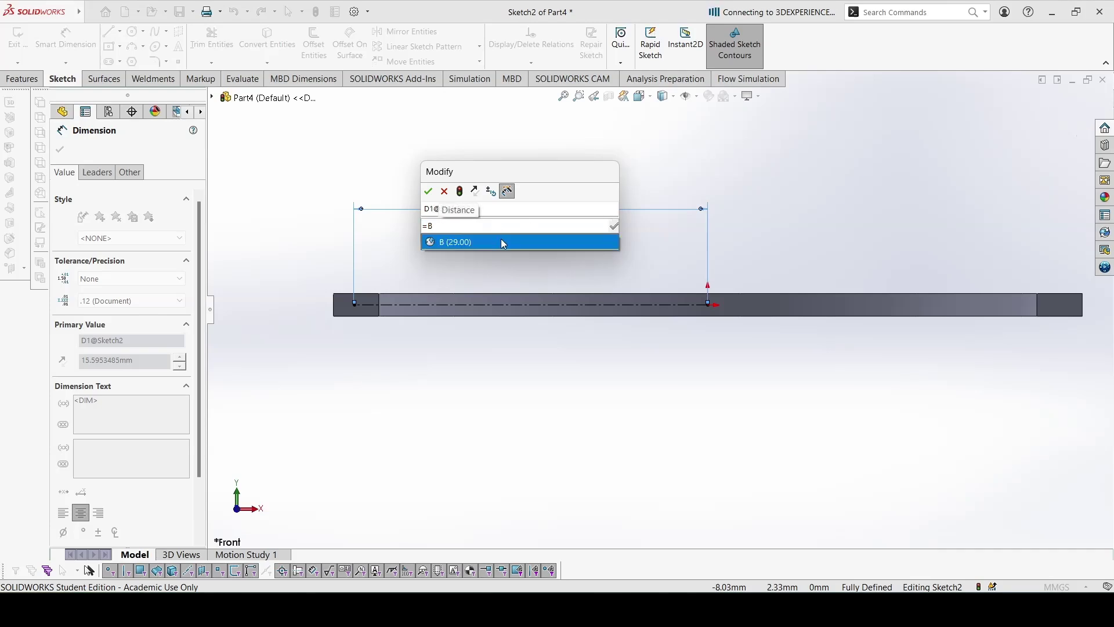
{"action": "left_click", "coordinate": [504, 243]}
{"action": "type", "text": "/2"}
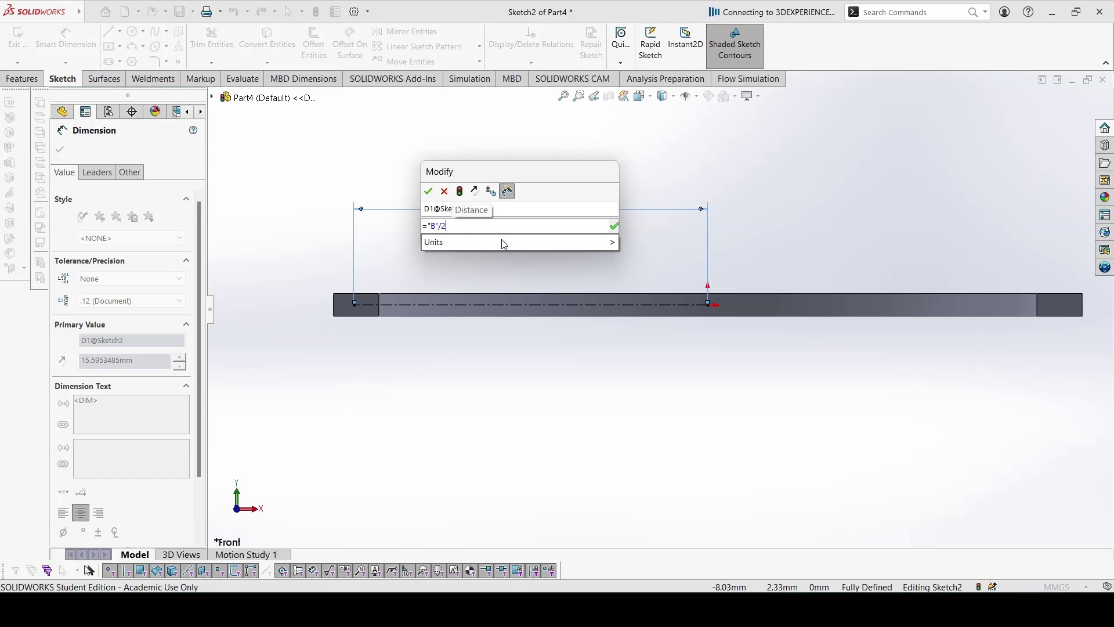
{"action": "type", "text": "+1"}
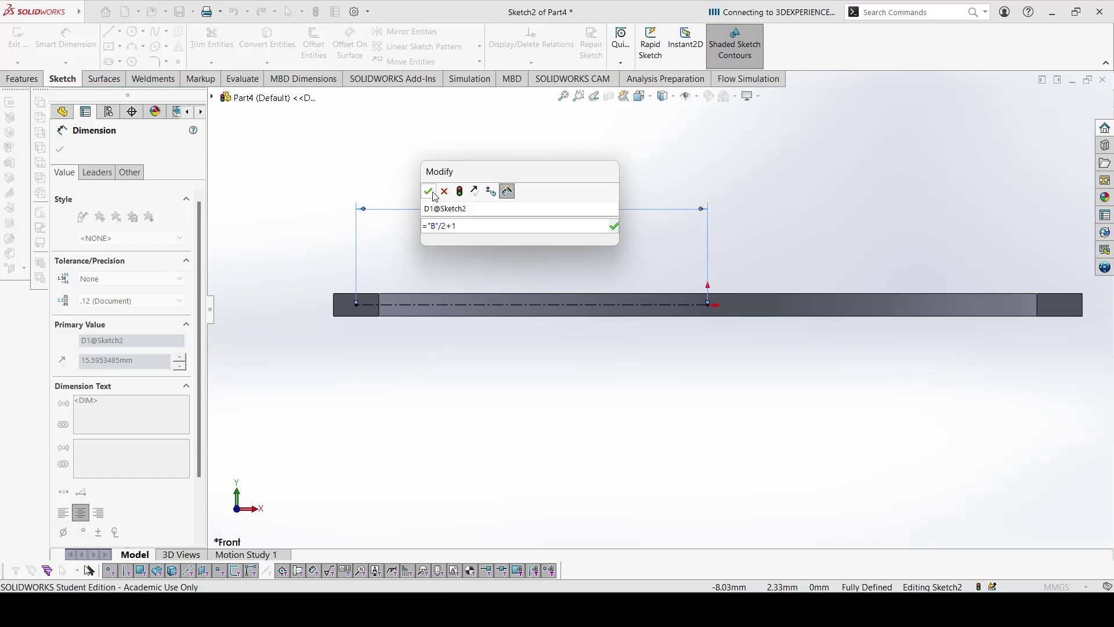
{"action": "key", "text": "Return"}
{"action": "key", "text": "Escape"}
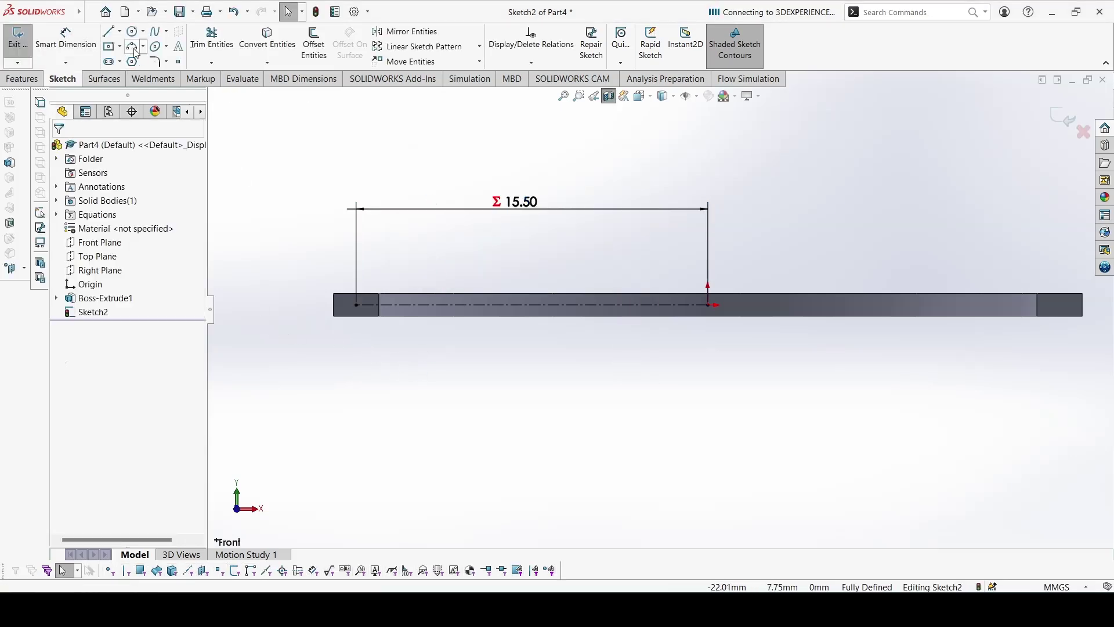
Sketch a circle about 10.2 mm in diameter centered on the centerline's left endpoint
{"action": "left_click", "coordinate": [133, 32]}
{"action": "left_click", "coordinate": [357, 305]}
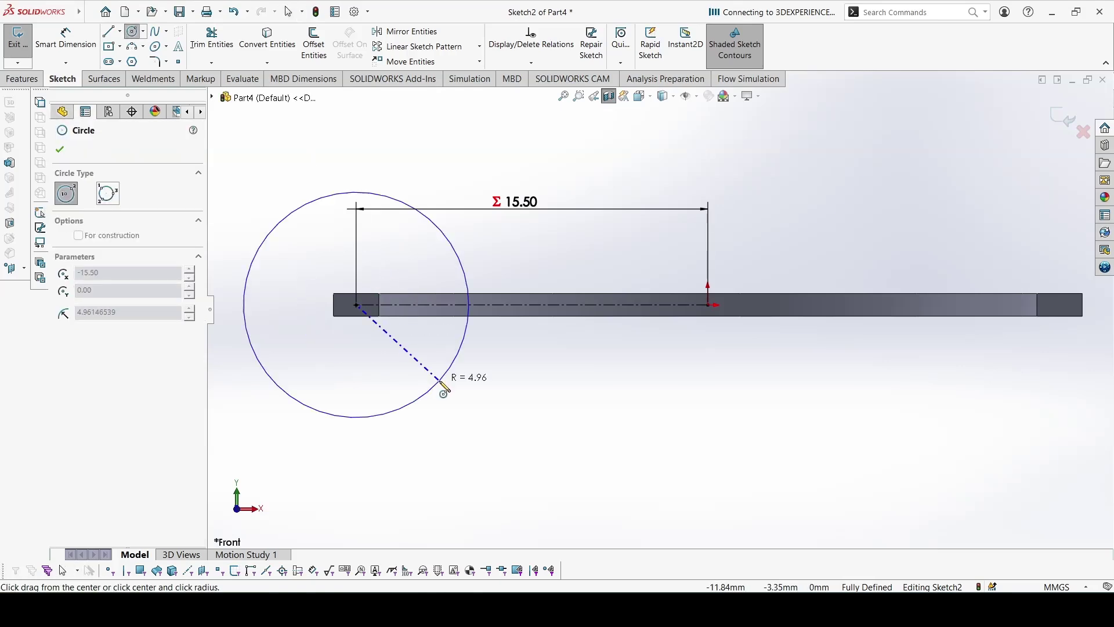
{"action": "left_click", "coordinate": [442, 384]}
Add a vertical diameter dimension to the circle, placed between the circle and the origin
{"action": "right_click_drag", "start_coordinate": [444, 382], "coordinate": [478, 241]}
{"action": "left_click", "coordinate": [459, 248]}
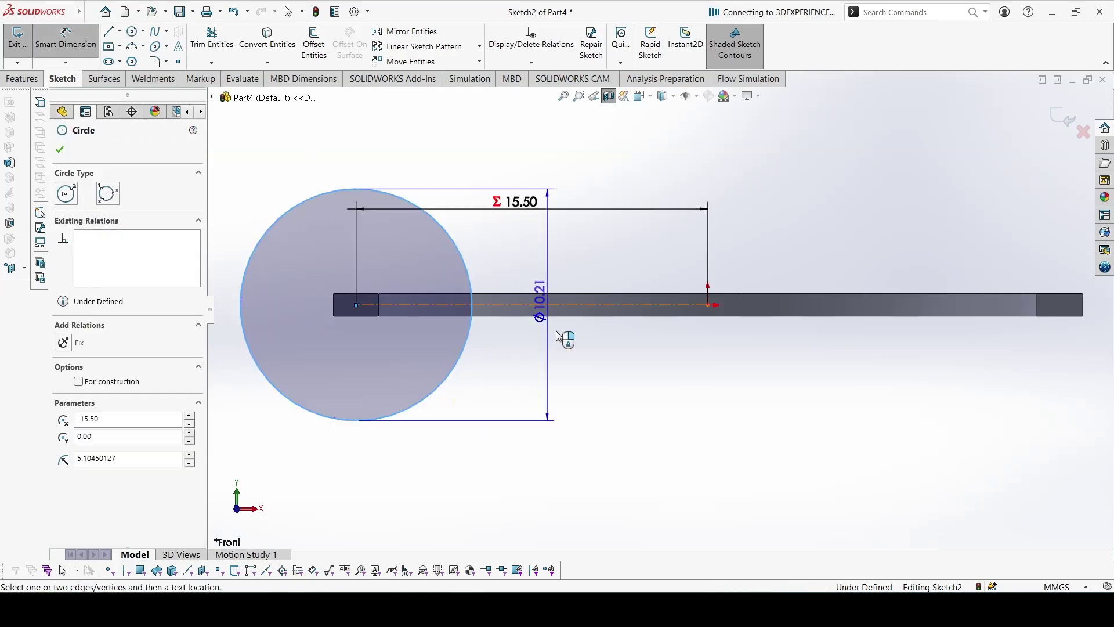
{"action": "left_click", "coordinate": [562, 372]}
{"action": "left_click", "coordinate": [553, 371]}
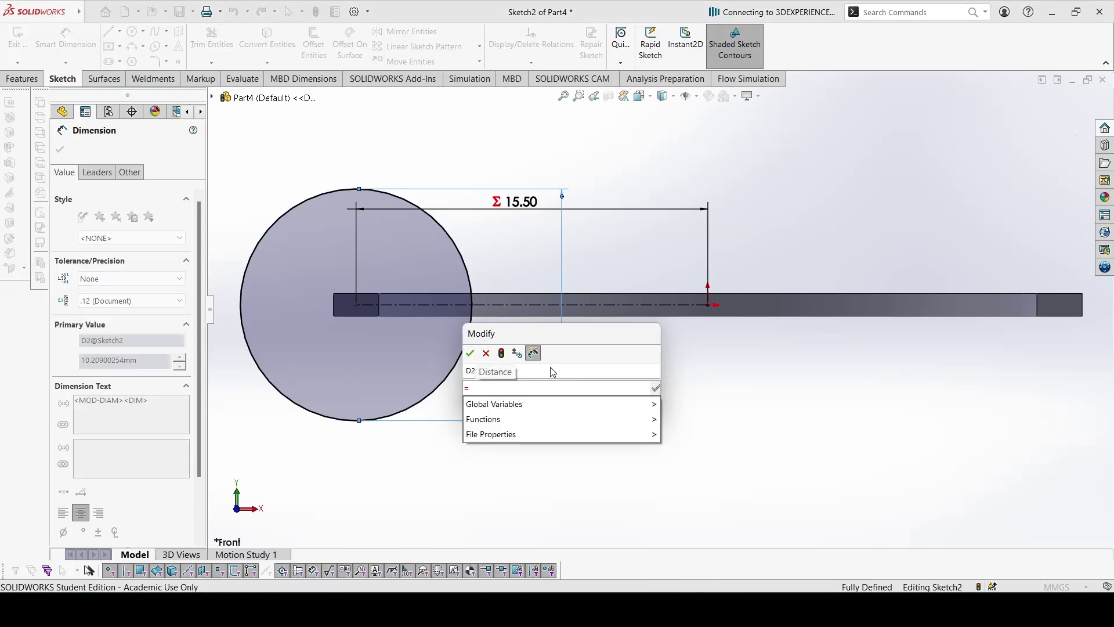
{"action": "type", "text": "=\"A"}
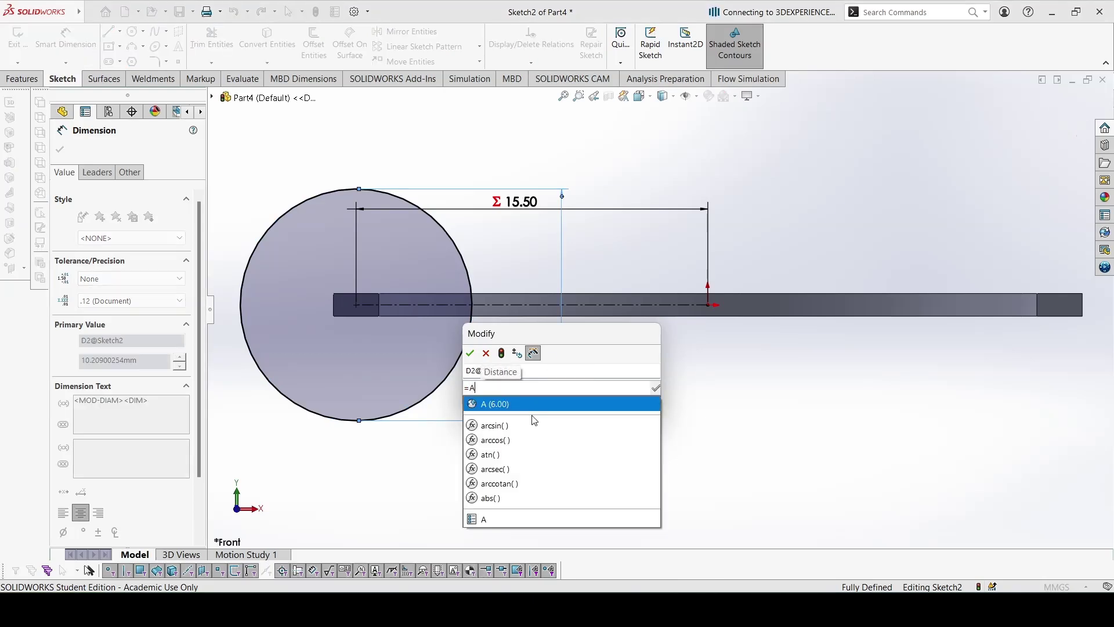
{"action": "left_click", "coordinate": [534, 406]}
{"action": "type", "text": "+2"}
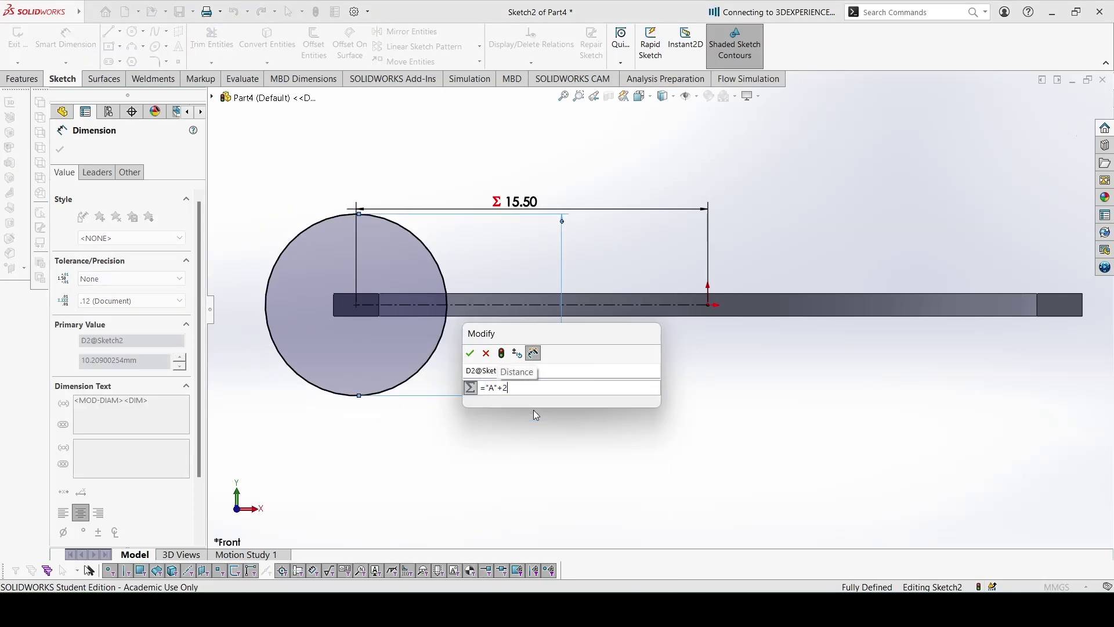
{"action": "key", "text": "Escape"}
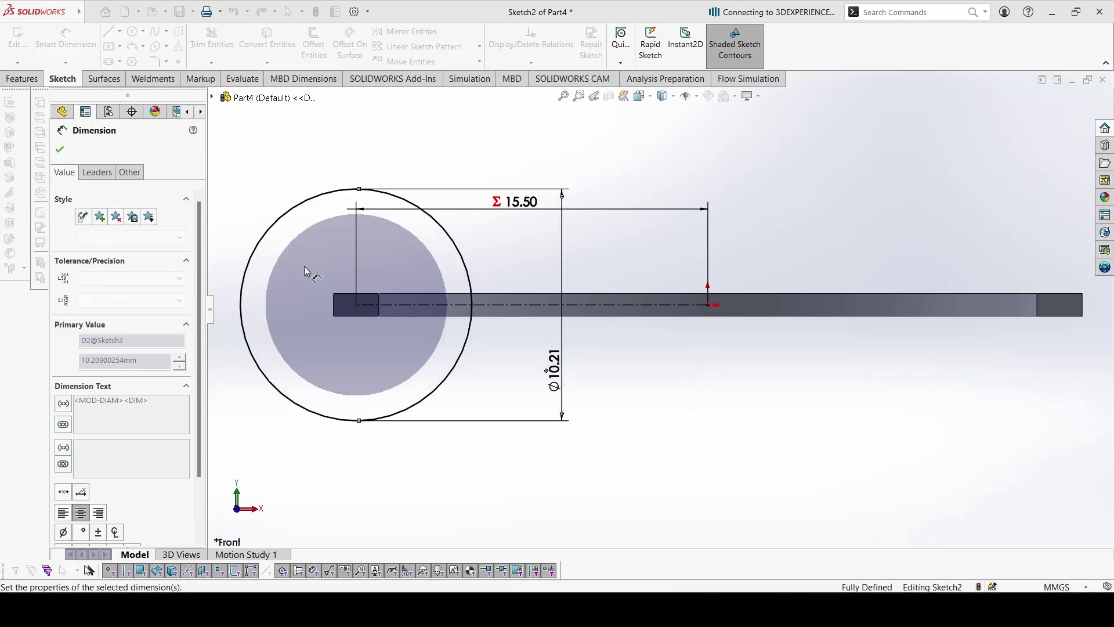
Set the circle's diameter with the equation "A"+2
{"action": "double_click", "coordinate": [556, 374]}
{"action": "type", "text": "=A"}
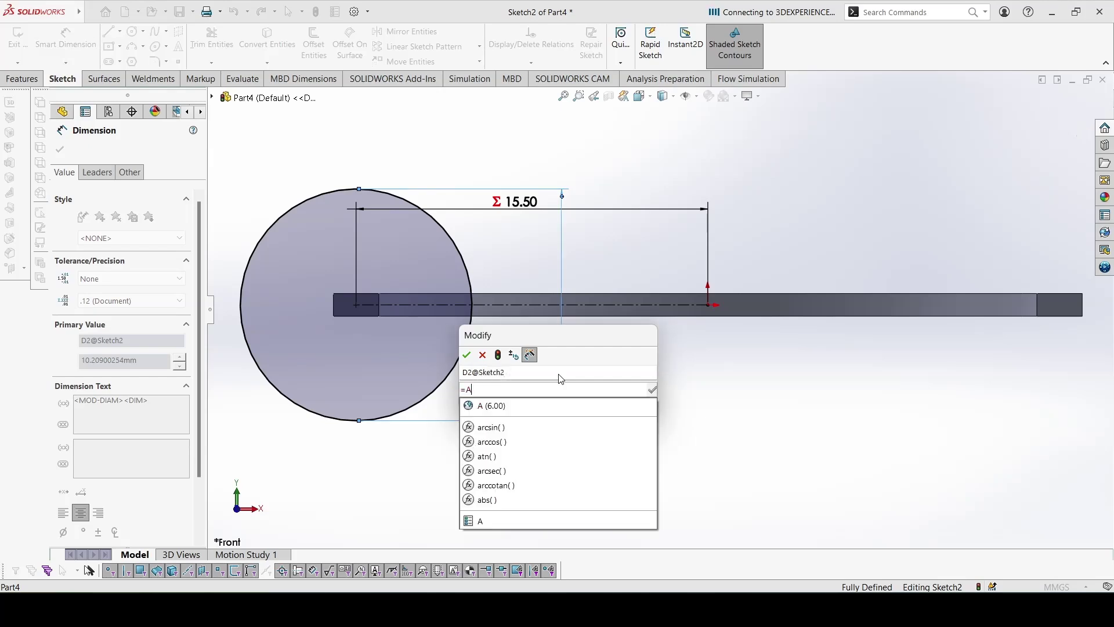
{"action": "left_click", "coordinate": [562, 404]}
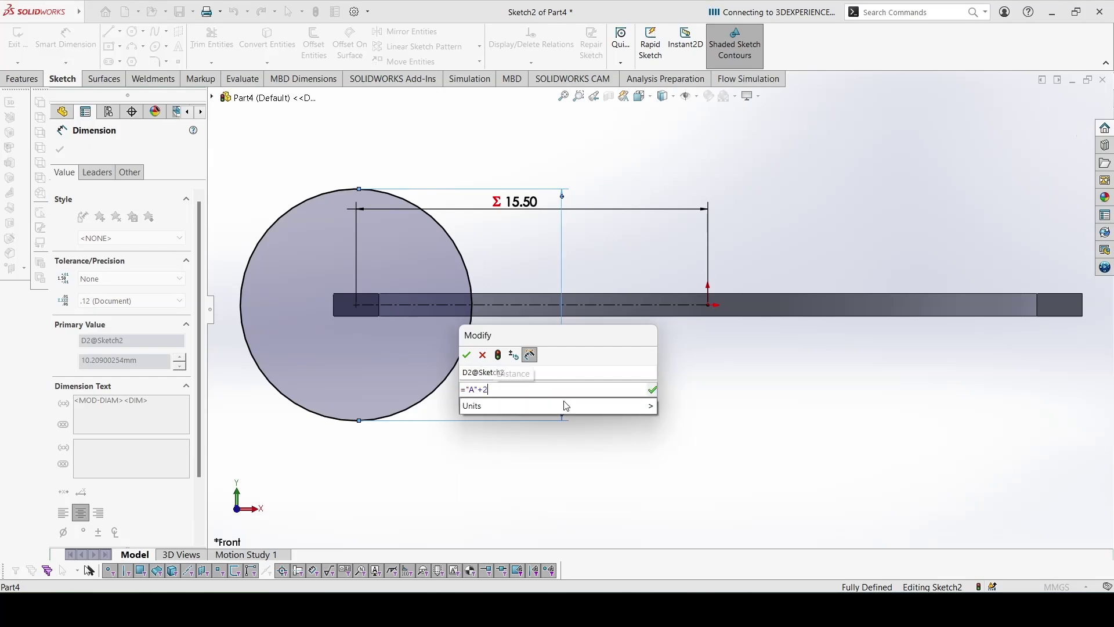
{"action": "key", "text": "Return"}
Sketch a vertical centerline across the circle's full diameter, from its top point to its bottom point
{"action": "scroll", "coordinate": [418, 313], "scroll_direction": "up", "scroll_amount": 1}
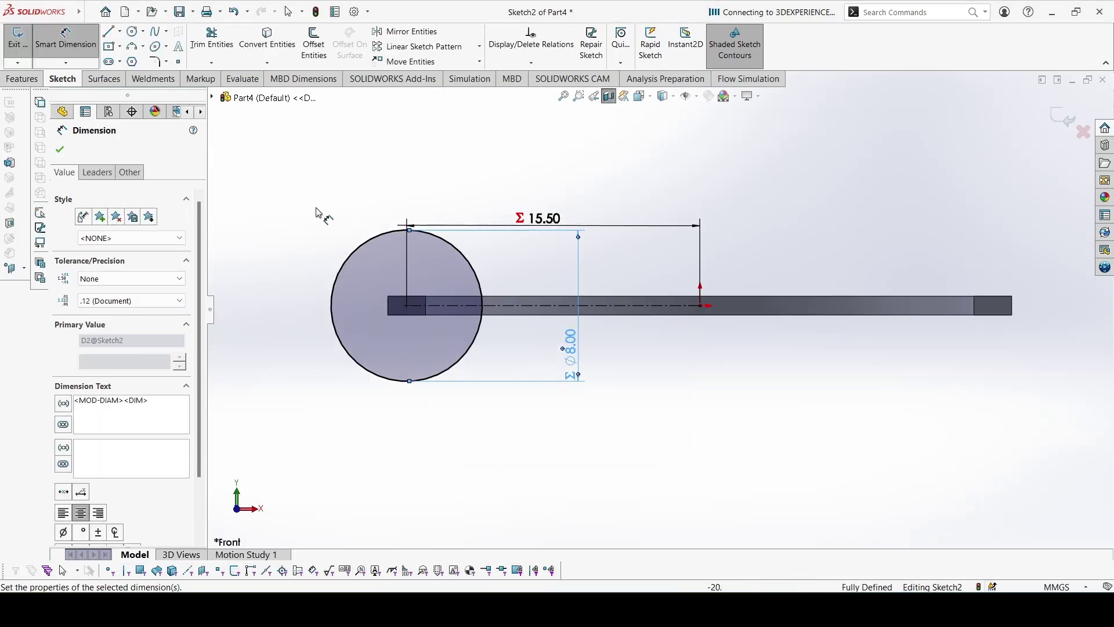
{"action": "left_click", "coordinate": [120, 31]}
{"action": "left_click", "coordinate": [141, 61]}
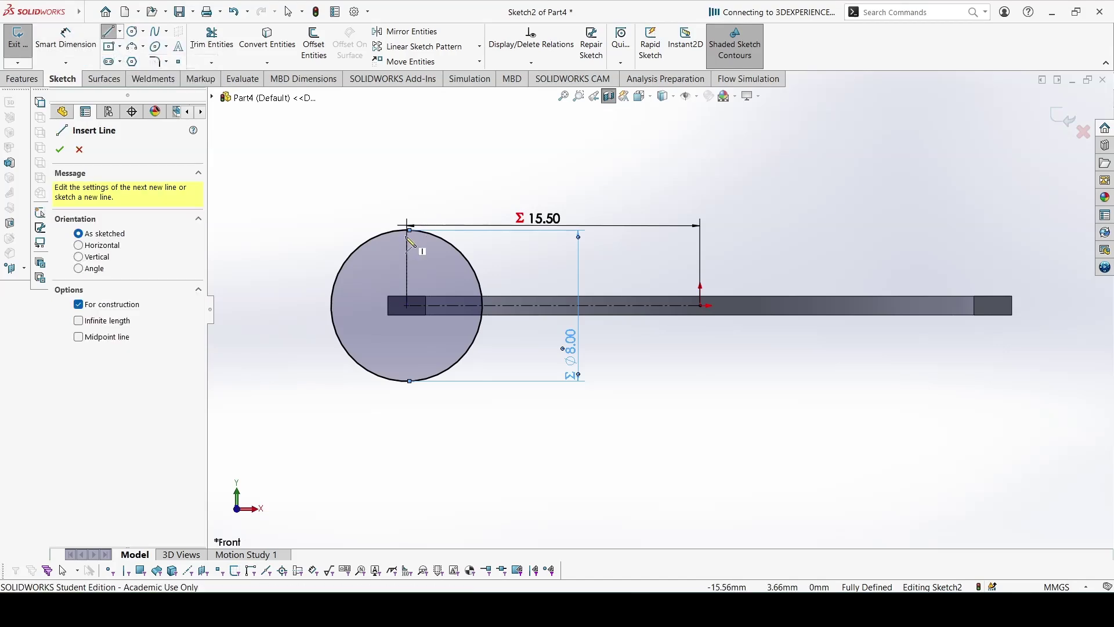
{"action": "left_click", "coordinate": [408, 231]}
{"action": "left_click", "coordinate": [408, 382]}
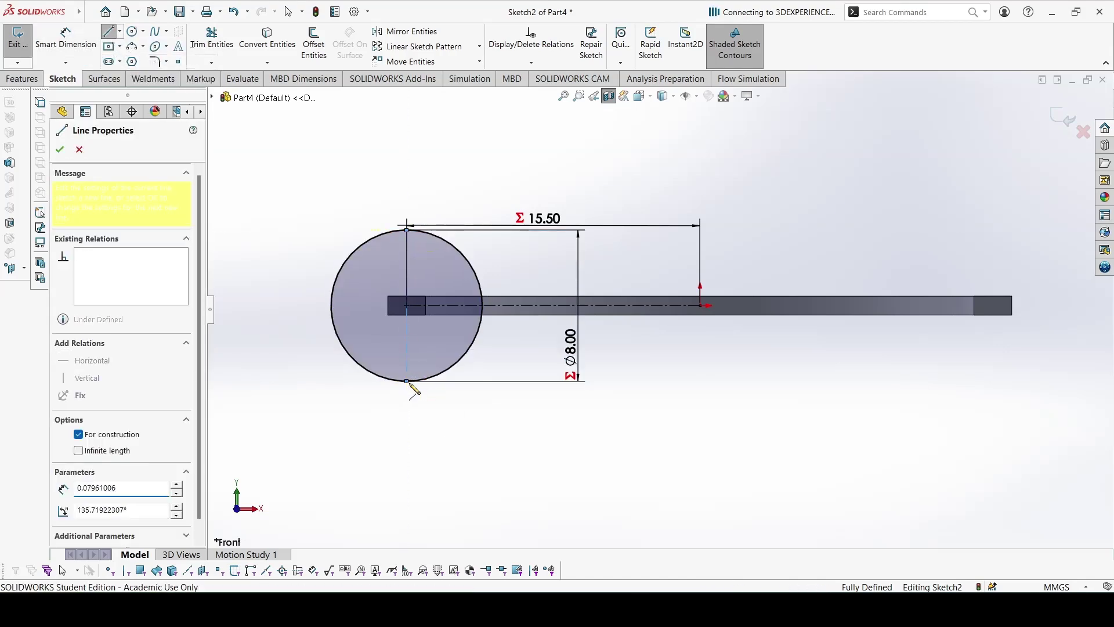
{"action": "key", "text": "Escape"}
Trim away the left half of the circle with Power trim
{"action": "left_click", "coordinate": [216, 41]}
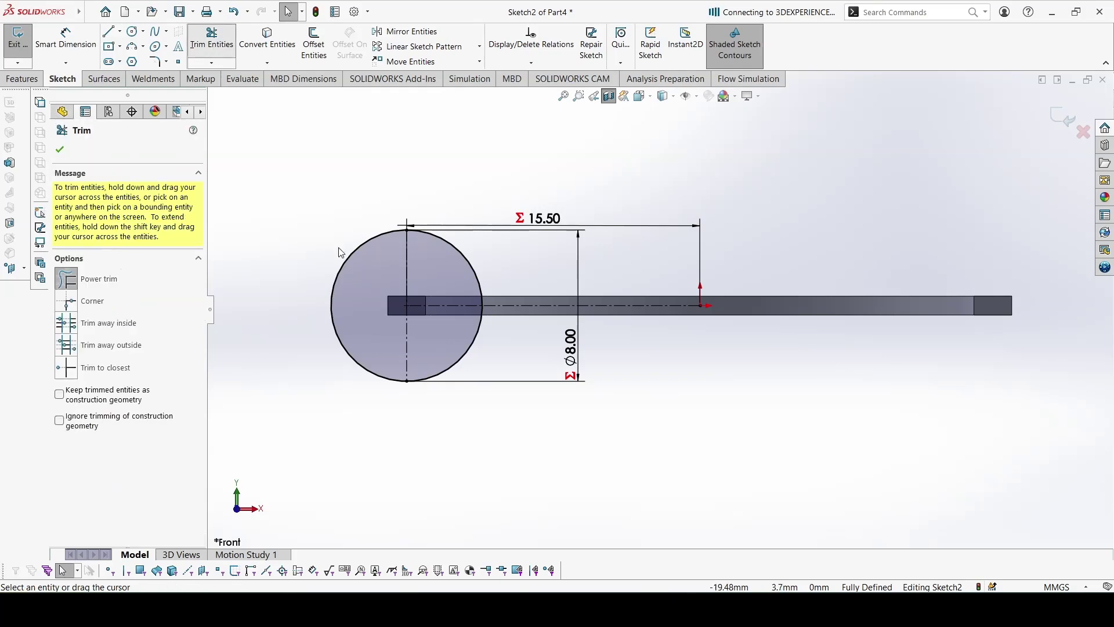
{"action": "left_click_drag", "start_coordinate": [348, 261], "coordinate": [331, 278]}
{"action": "key", "text": "Escape"}
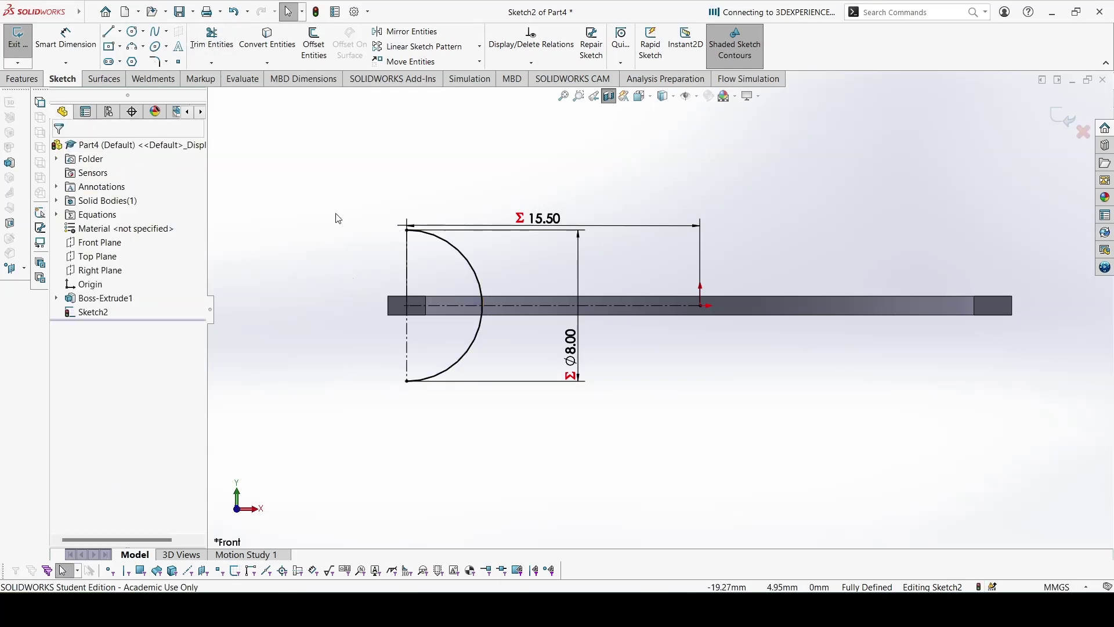
Revolve the semicircle 360° about the vertical centerline into a merged sphere, letting the open sketch close automatically
{"action": "left_click", "coordinate": [23, 79]}
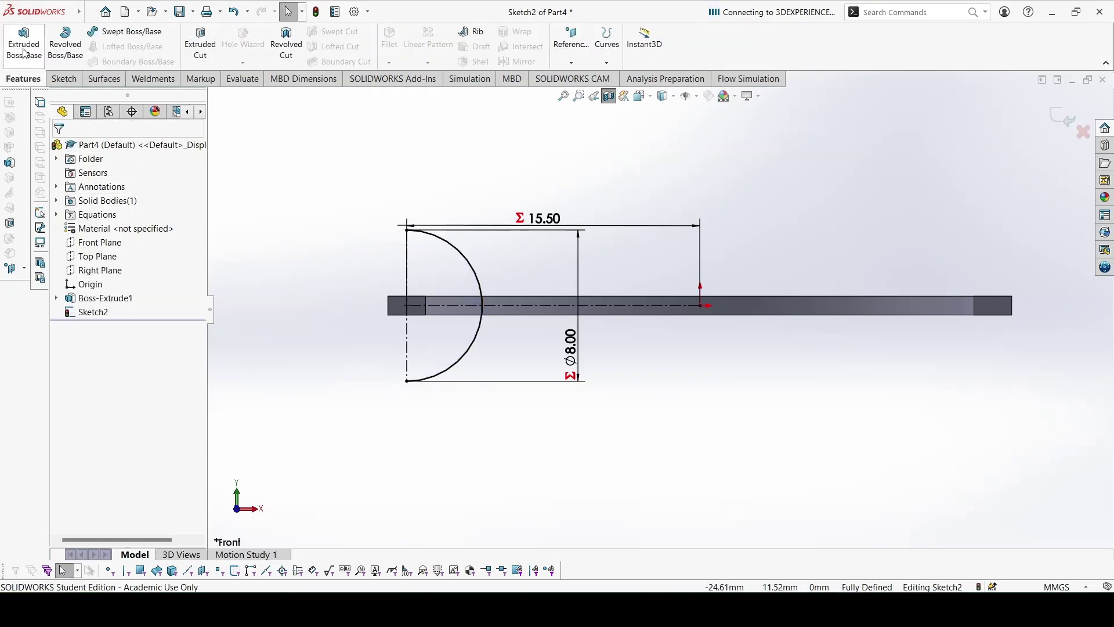
{"action": "left_click", "coordinate": [65, 42]}
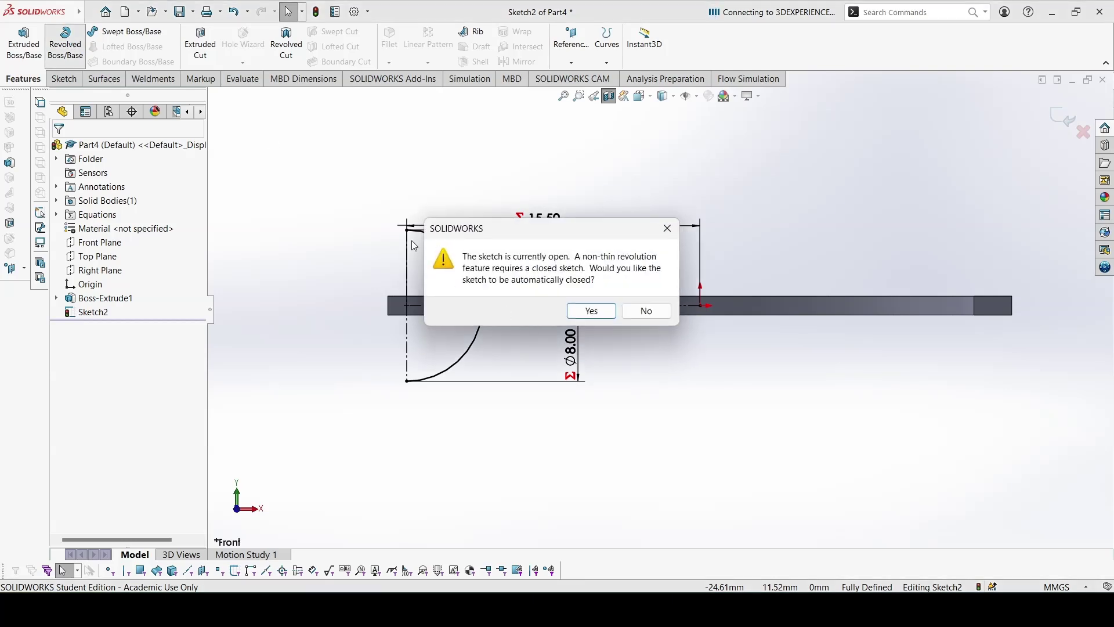
{"action": "left_click", "coordinate": [594, 313]}
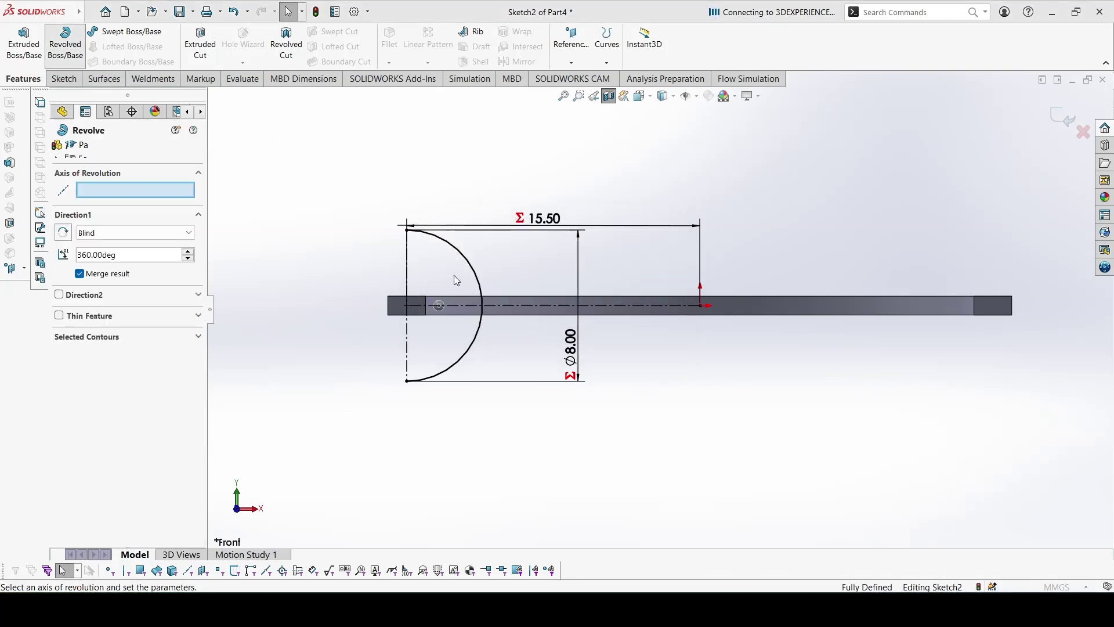
{"action": "left_click", "coordinate": [408, 261]}
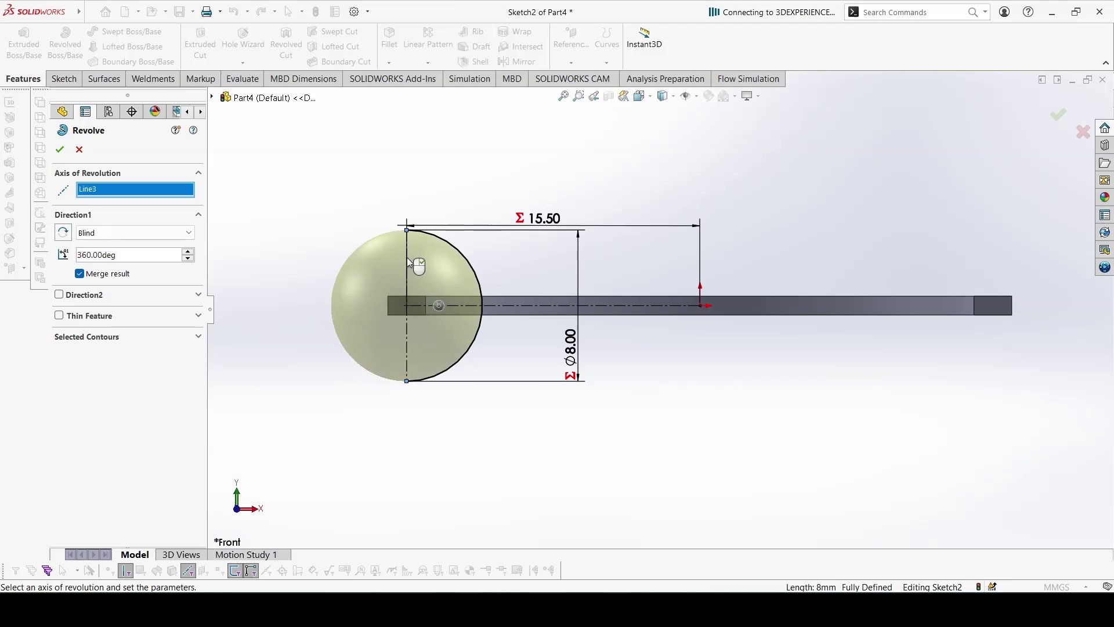
{"action": "left_click", "coordinate": [60, 149]}
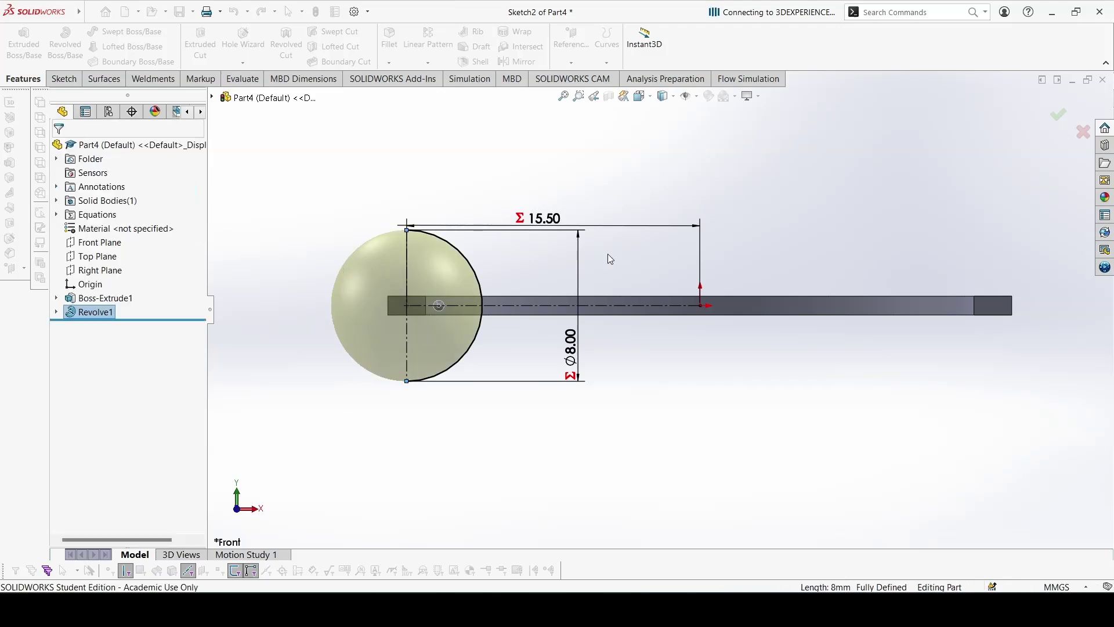
Turn off the section view to show the whole ring and sphere
{"action": "mouse_move", "coordinate": [542, 268]}
{"action": "middle_mouse_down"}
{"action": "mouse_move", "coordinate": [545, 314]}
{"action": "mouse_move", "coordinate": [604, 401]}
{"action": "mouse_move", "coordinate": [569, 398]}
{"action": "mouse_move", "coordinate": [653, 286]}
{"action": "middle_mouse_up"}
{"action": "left_click", "coordinate": [609, 96]}
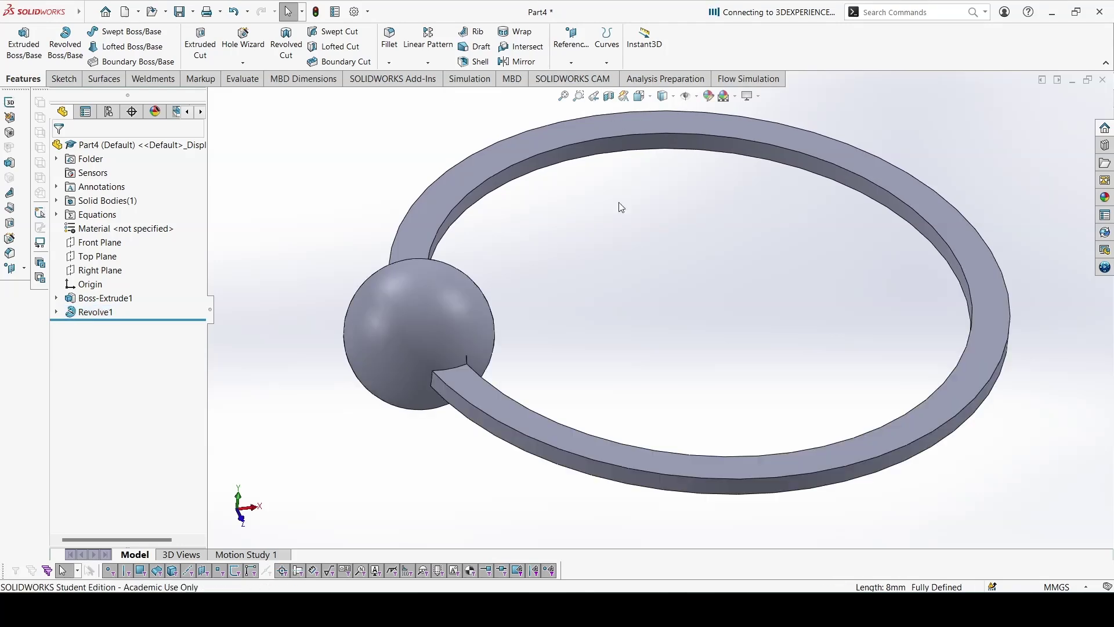
{"action": "middle_click_drag", "start_coordinate": [619, 207], "coordinate": [618, 114]}
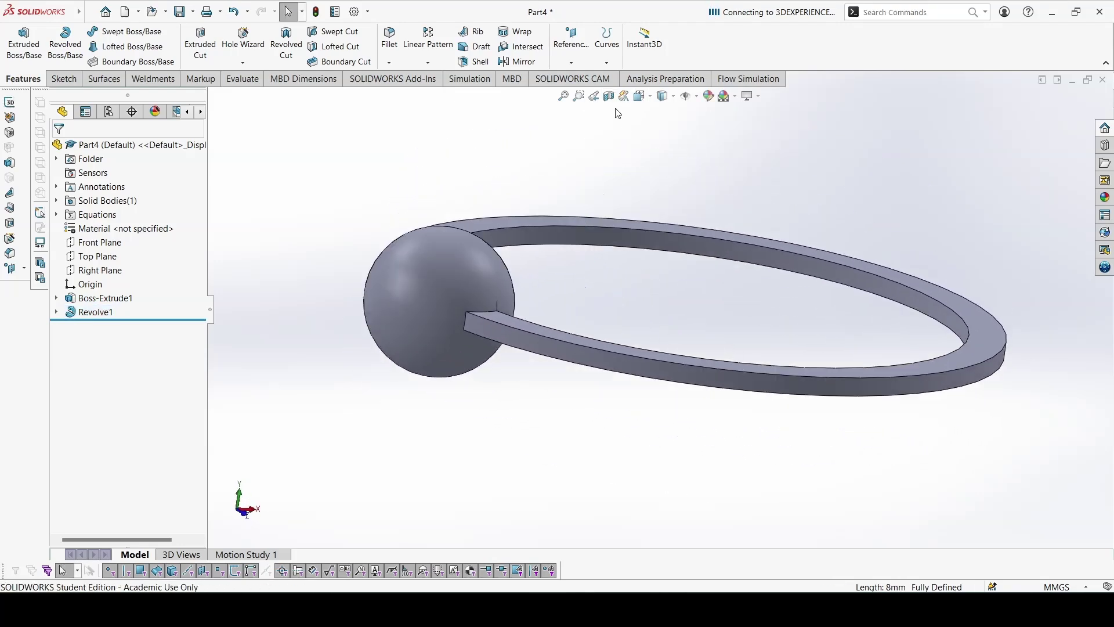
Start a sketch on the Front Plane and apply a section view of the ring and sphere through that plane
{"action": "left_click", "coordinate": [97, 242]}
{"action": "left_click", "coordinate": [112, 228]}
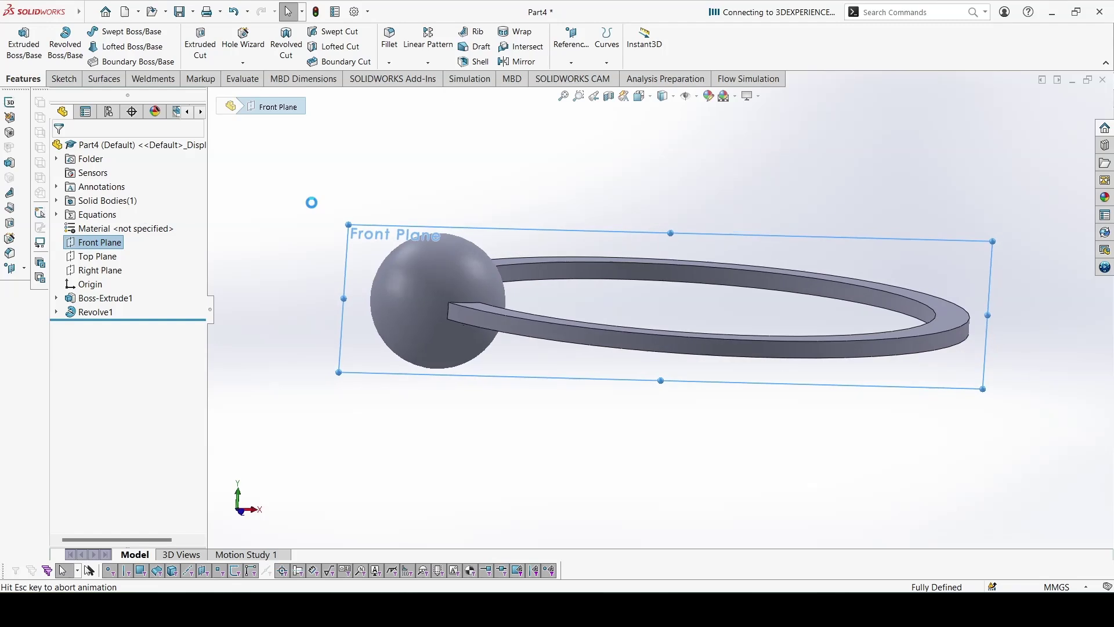
{"action": "left_click", "coordinate": [608, 95]}
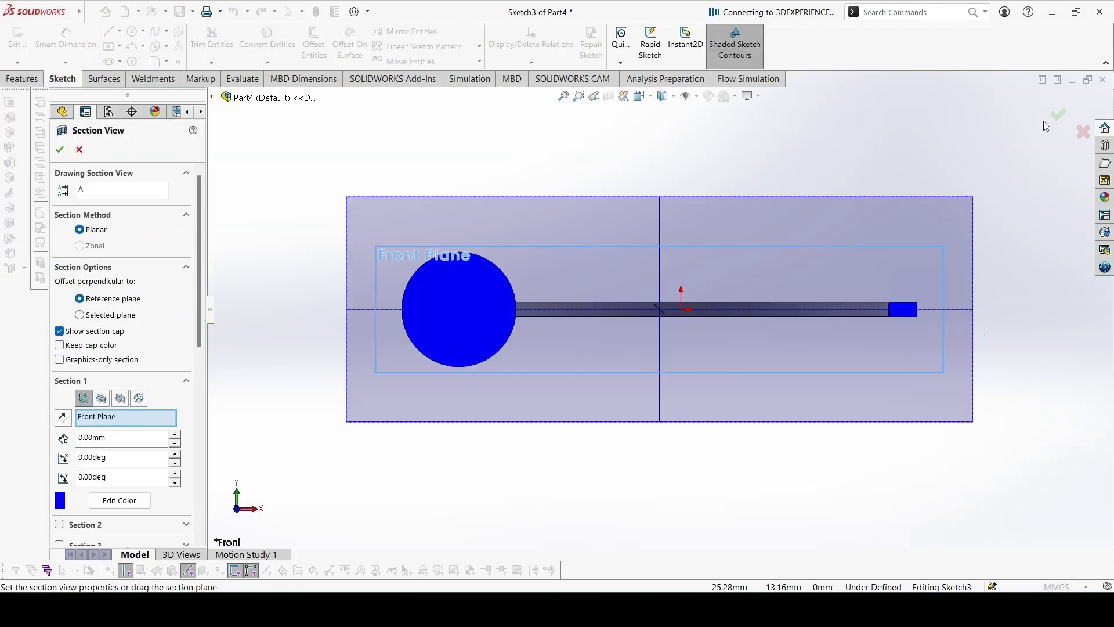
{"action": "key", "text": "Return"}
{"action": "scroll", "coordinate": [552, 273], "scroll_direction": "down", "scroll_amount": 2}
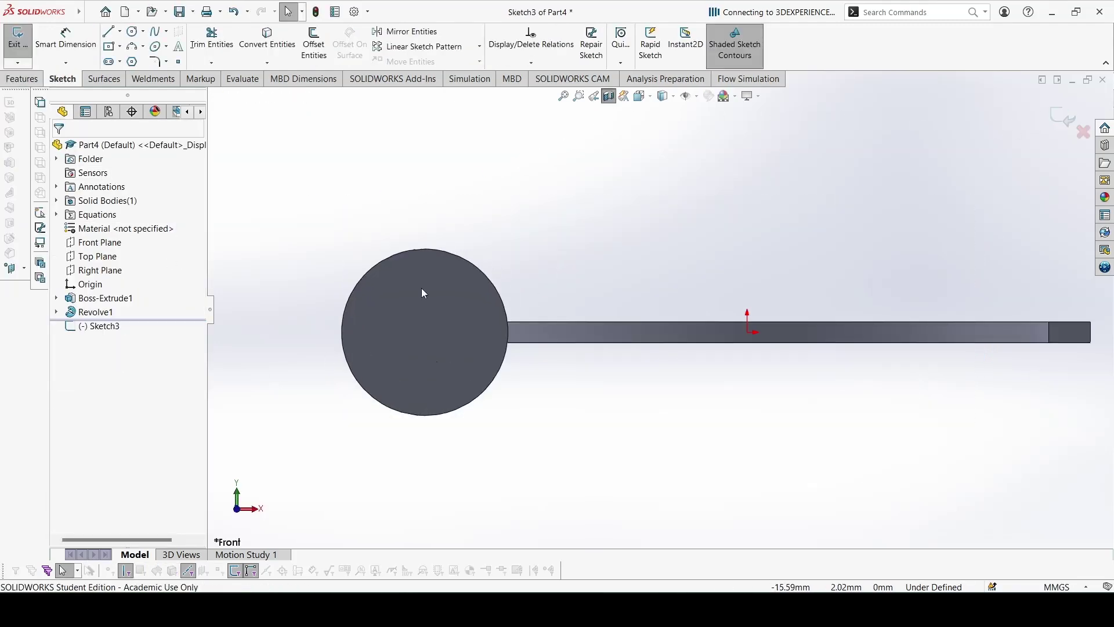
{"action": "left_click", "coordinate": [120, 31]}
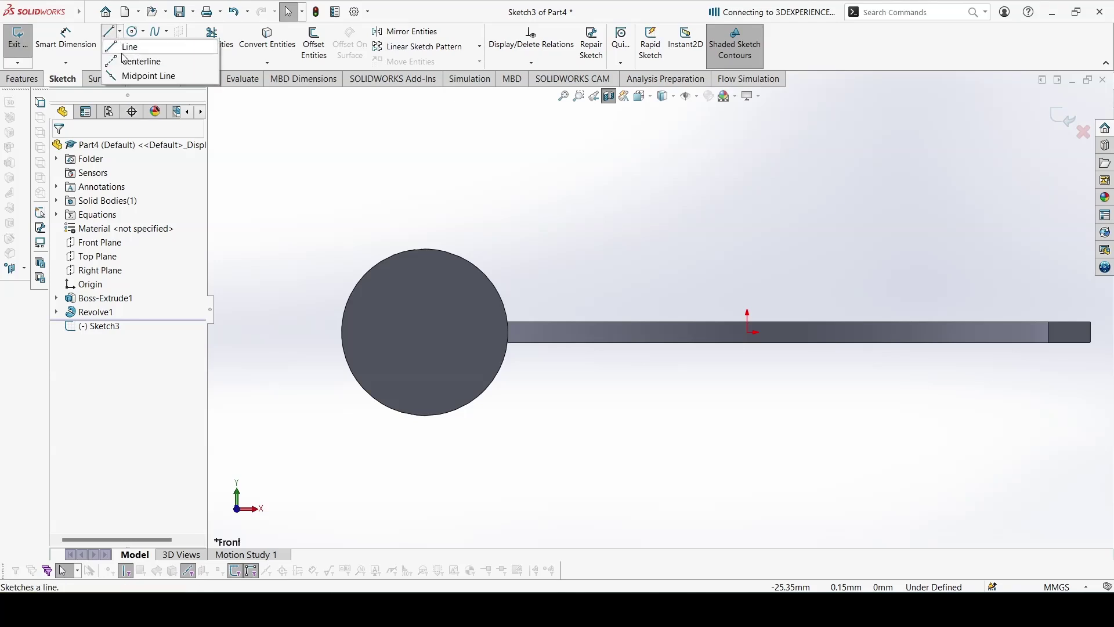
{"action": "left_click", "coordinate": [136, 59]}
{"action": "key", "text": "Escape"}
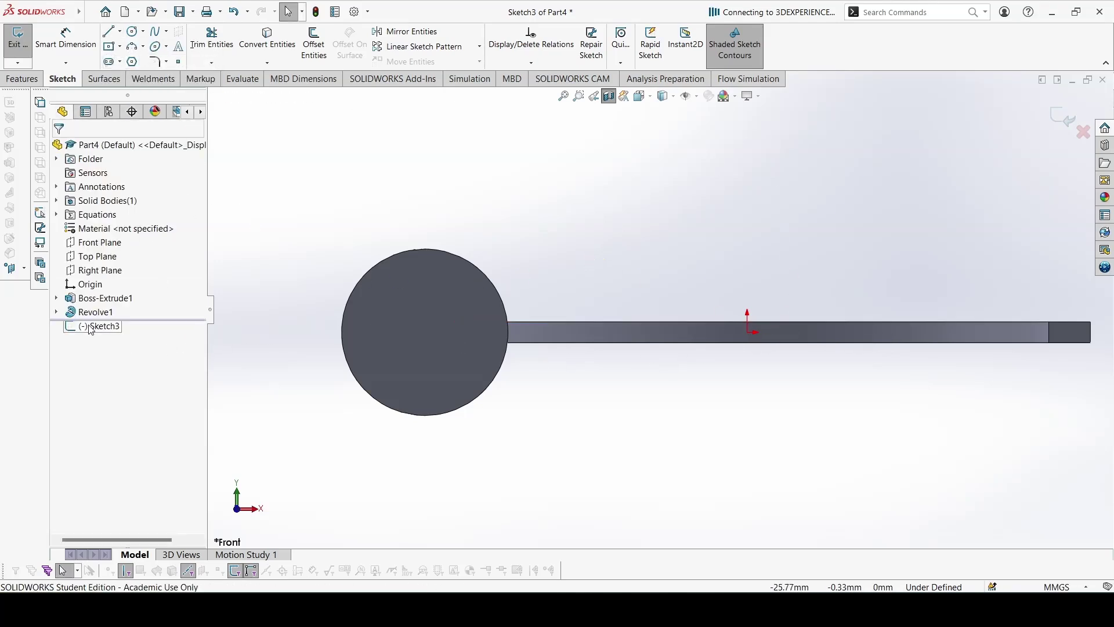
Convert the sphere's revolve sketch into the current sketch and make the resulting arc and line construction geometry
{"action": "left_click", "coordinate": [56, 313]}
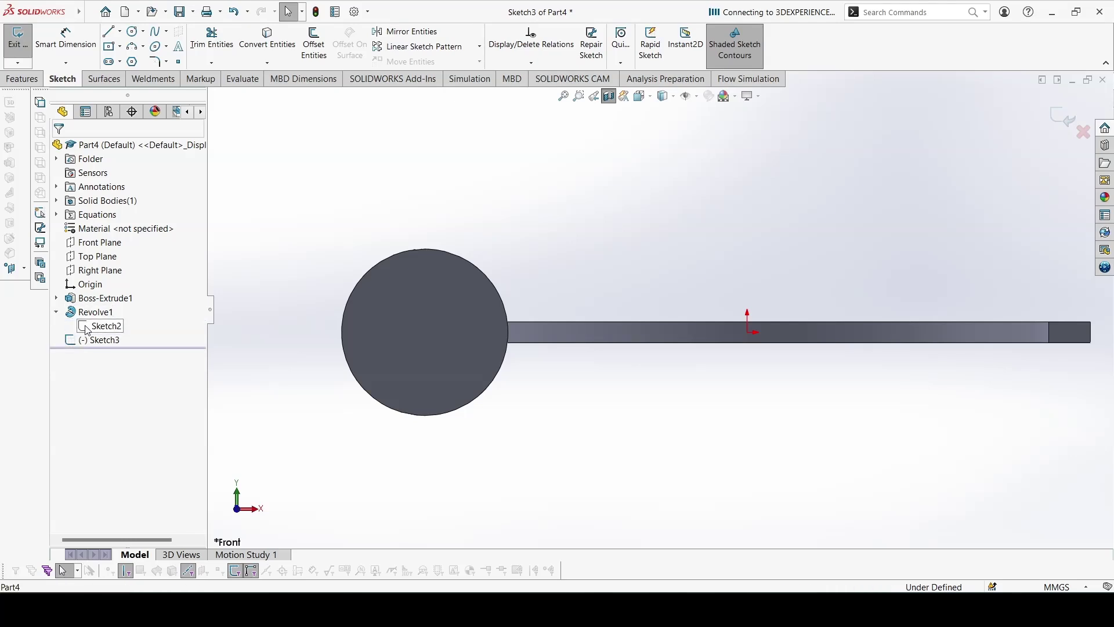
{"action": "left_click", "coordinate": [104, 326]}
{"action": "left_click", "coordinate": [278, 52]}
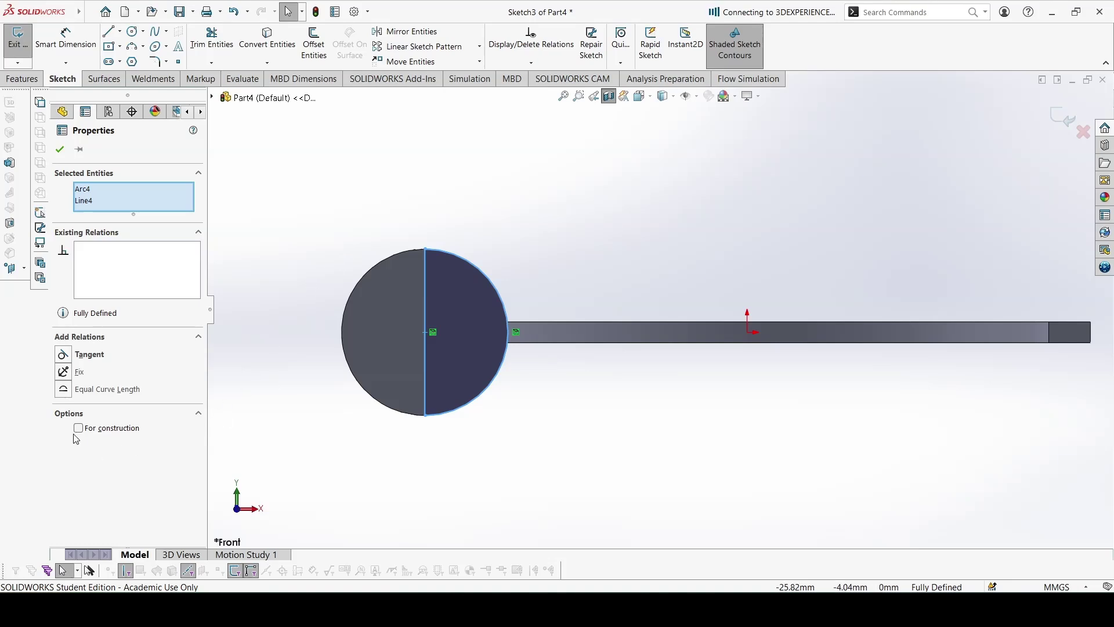
{"action": "left_click", "coordinate": [78, 429]}
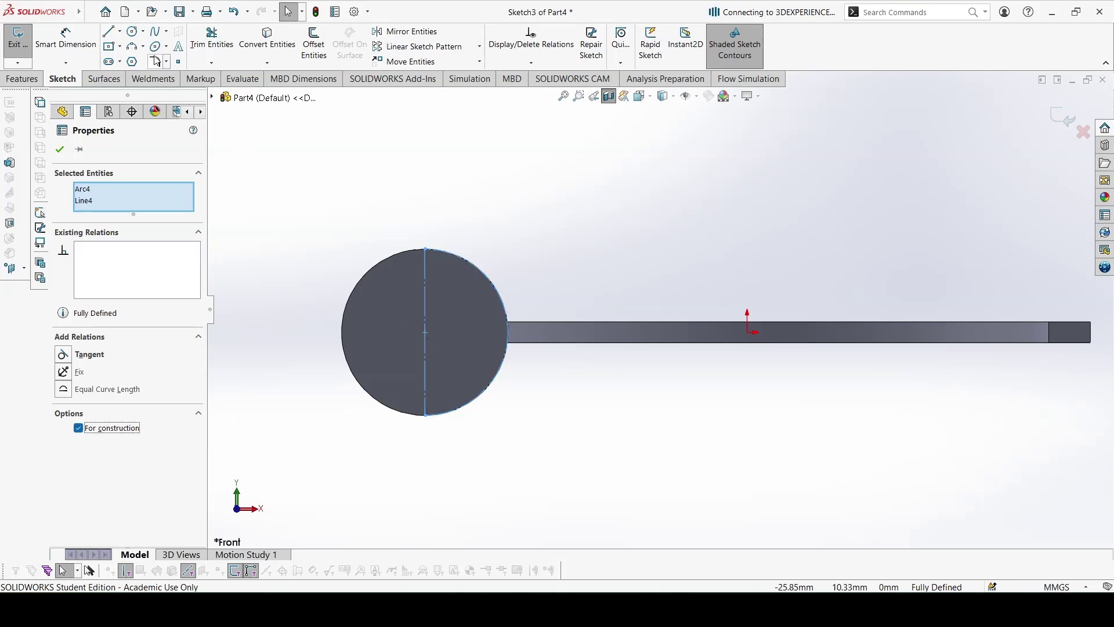
Sketch a circle about 6 mm in diameter centered on the sphere's center
{"action": "left_click", "coordinate": [135, 37]}
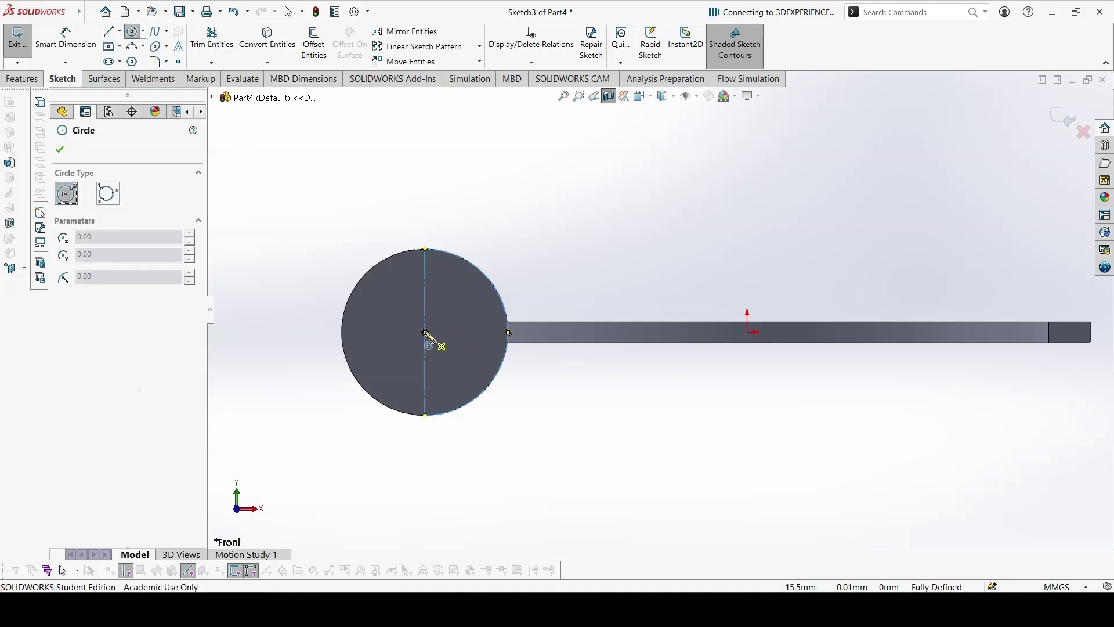
{"action": "left_click", "coordinate": [426, 332]}
{"action": "left_click", "coordinate": [485, 345]}
Dimension the inner circle's diameter with the equation "A"
{"action": "right_click_drag", "start_coordinate": [562, 218], "coordinate": [562, 180]}
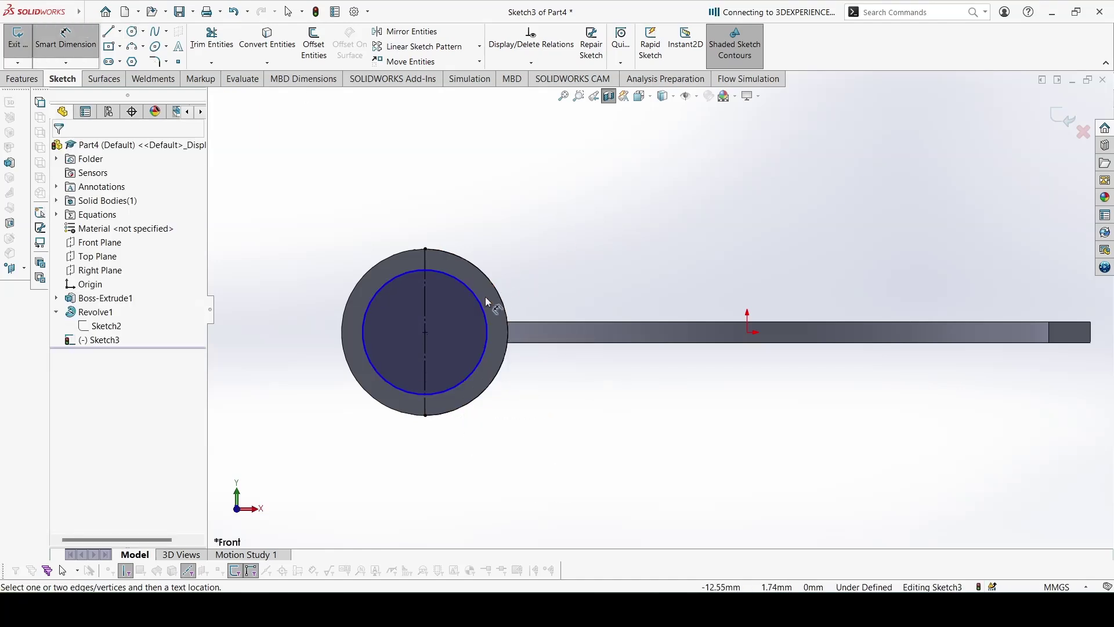
{"action": "left_click", "coordinate": [479, 304]}
{"action": "left_click", "coordinate": [583, 243]}
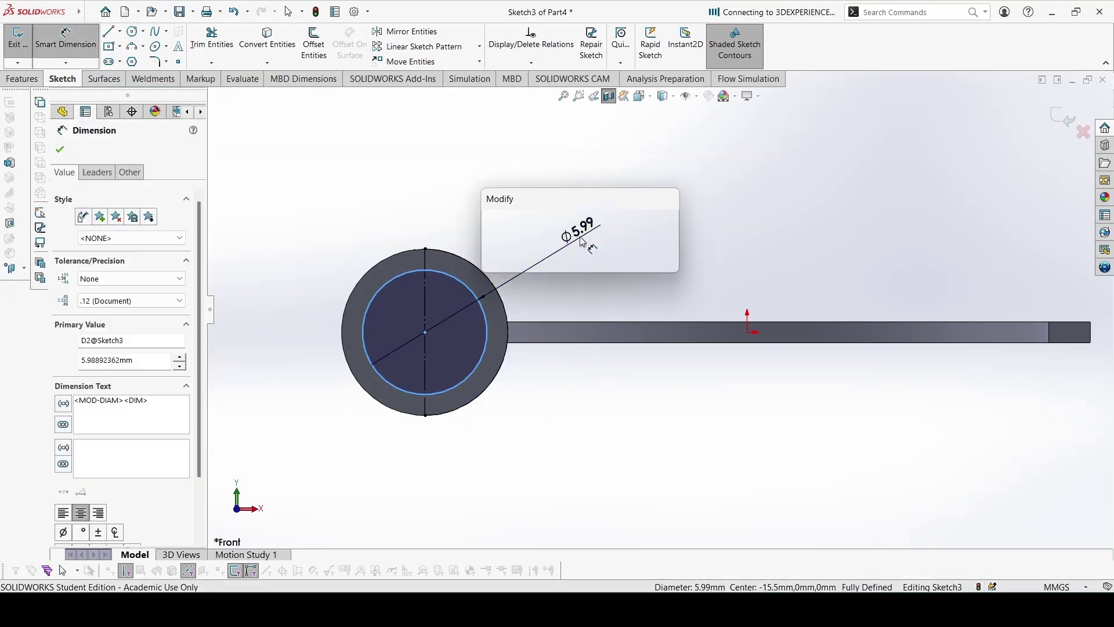
{"action": "type", "text": "6.00mm"}
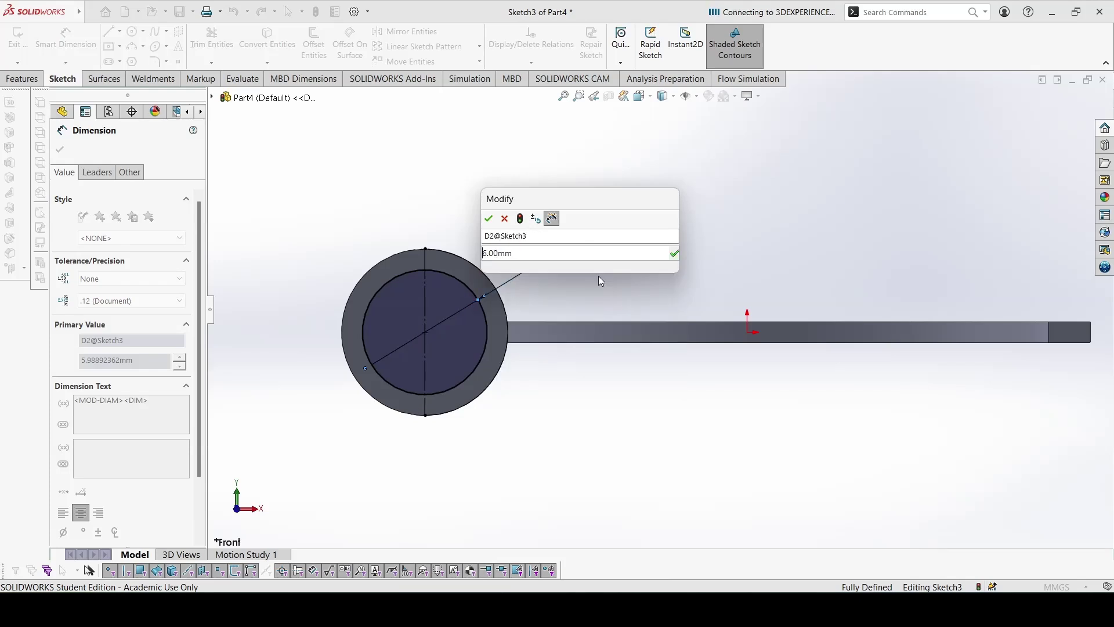
{"action": "key", "text": "Return"}
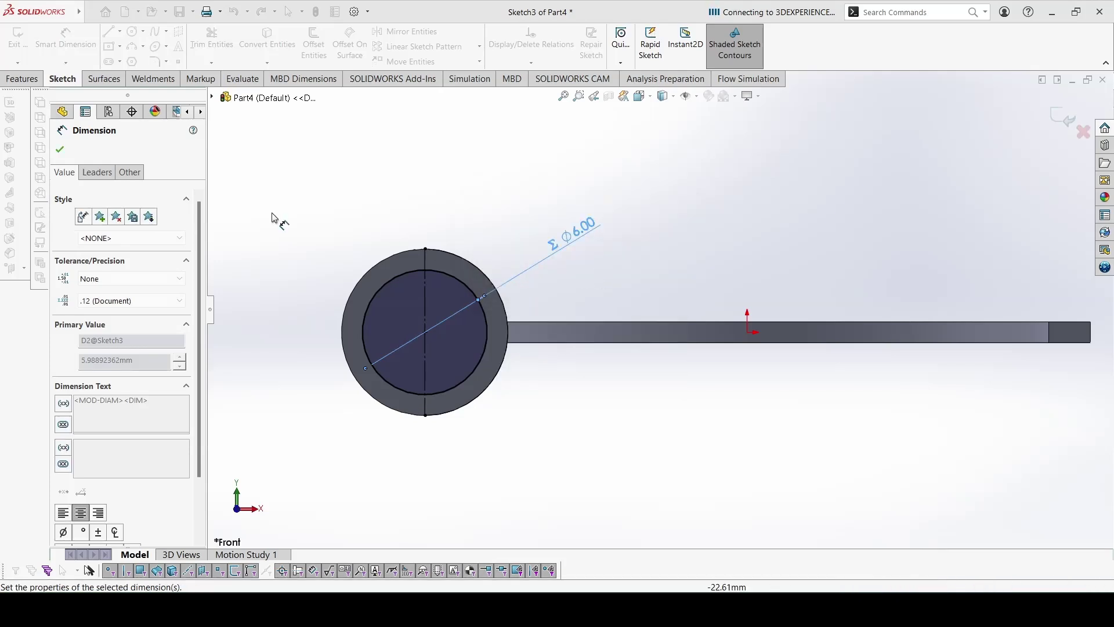
{"action": "left_click", "coordinate": [29, 79]}
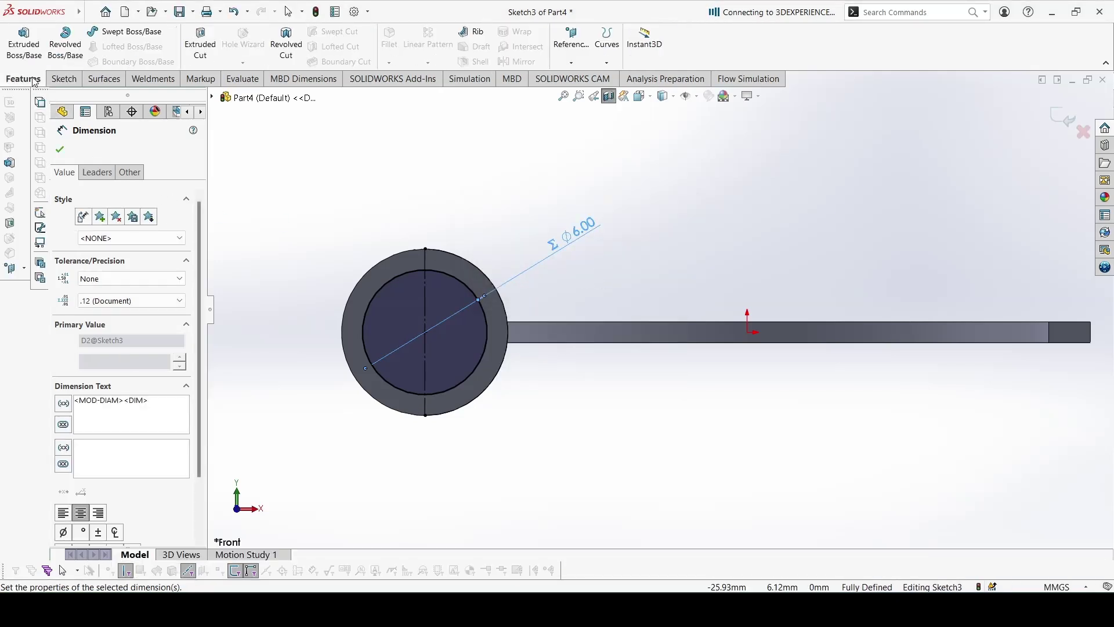
{"action": "left_click", "coordinate": [286, 42]}
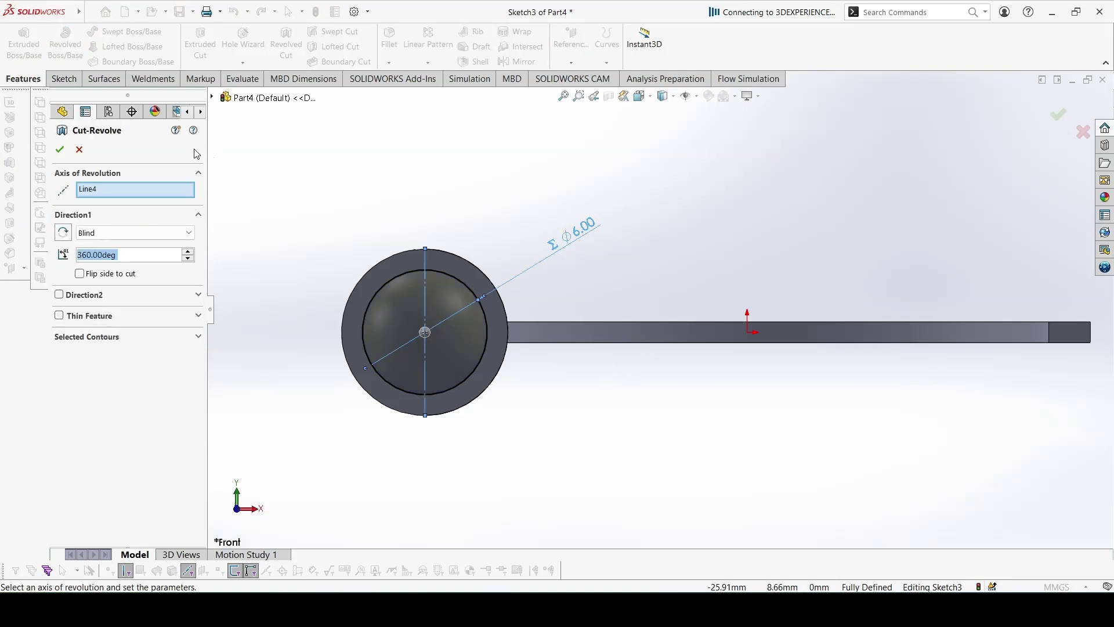
{"action": "left_click", "coordinate": [60, 151]}
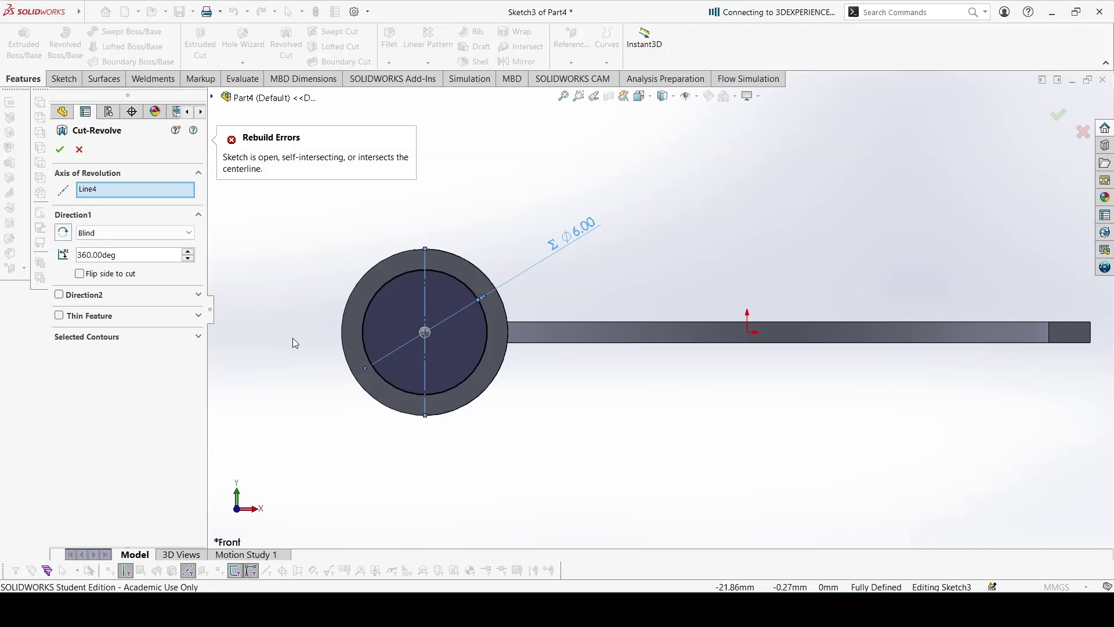
{"action": "left_click", "coordinate": [79, 150]}
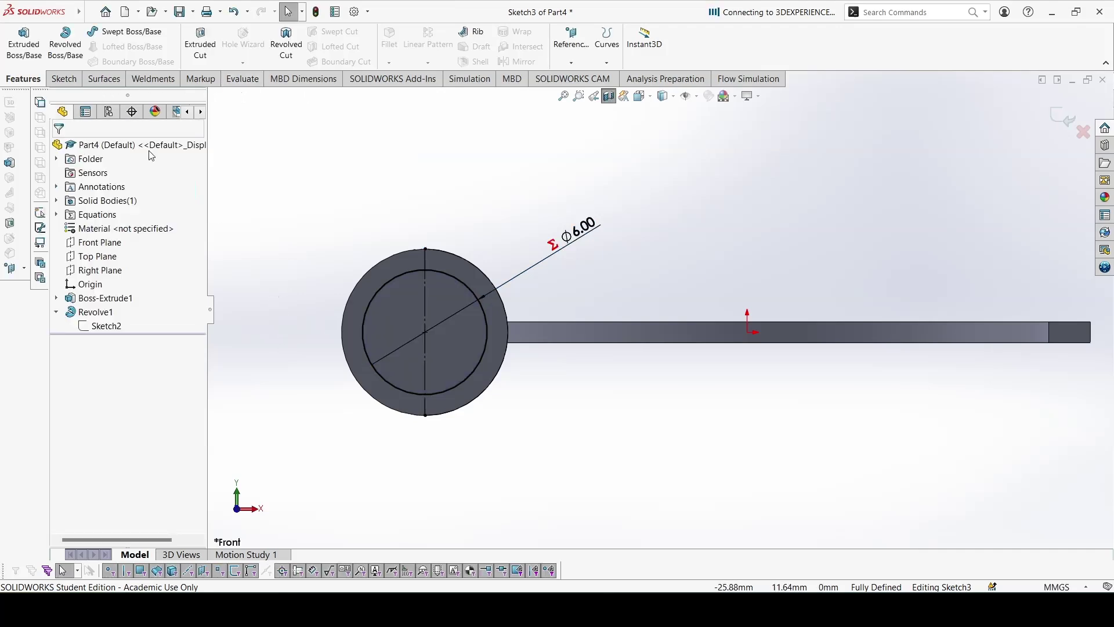
Trim away the half of the inner circle lying on the outer side of the sphere's vertical centerline, away from the ring
{"action": "key", "text": "t"}
{"action": "left_click_drag", "start_coordinate": [362, 274], "coordinate": [376, 295]}
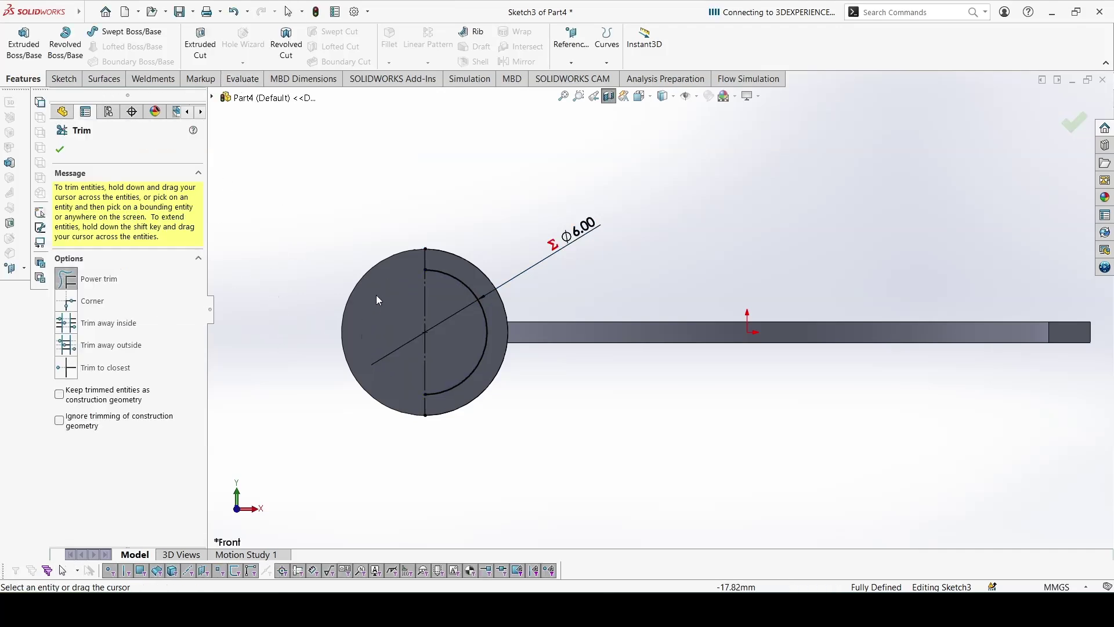
{"action": "left_click", "coordinate": [60, 150]}
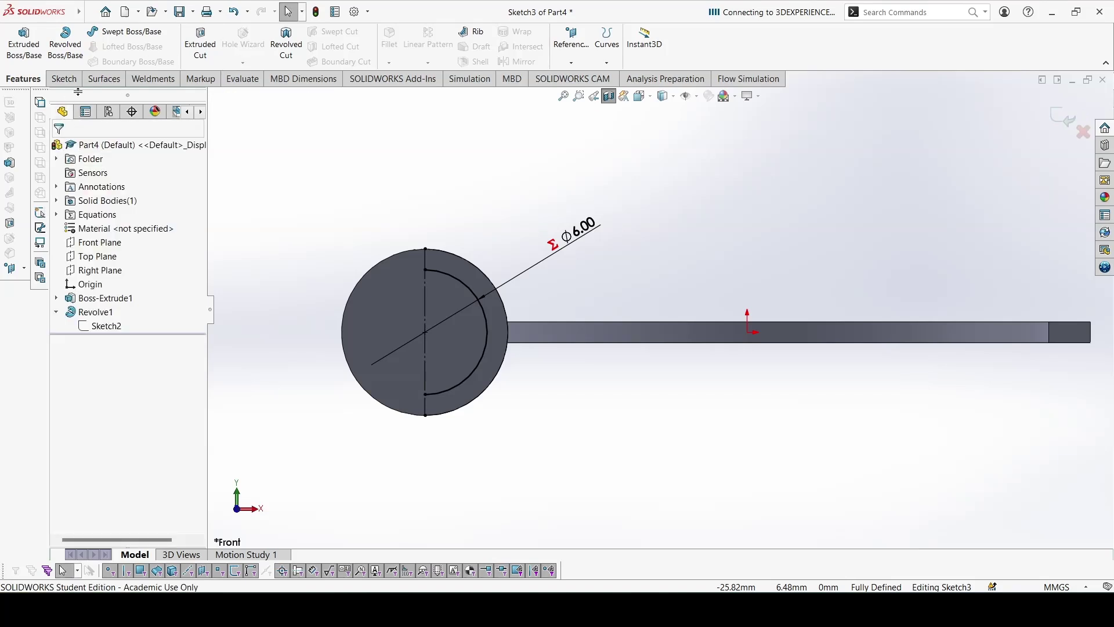
Cut a spherical cavity by revolving the half-circle sketch 360° about the vertical centerline, letting the open profile close automatically
{"action": "left_click", "coordinate": [286, 43]}
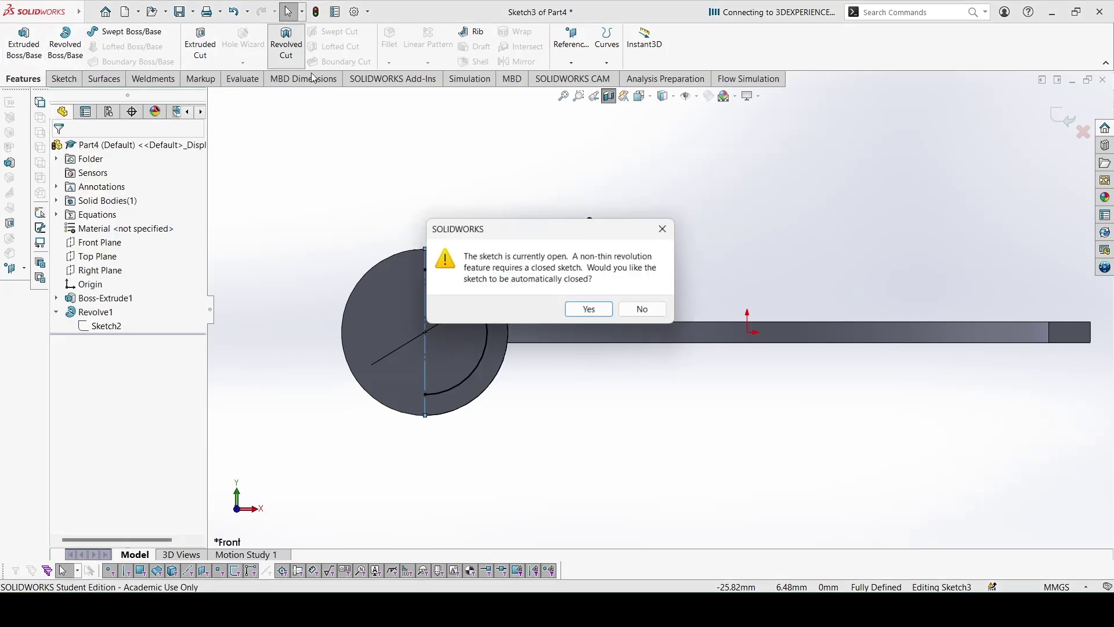
{"action": "left_click", "coordinate": [576, 311]}
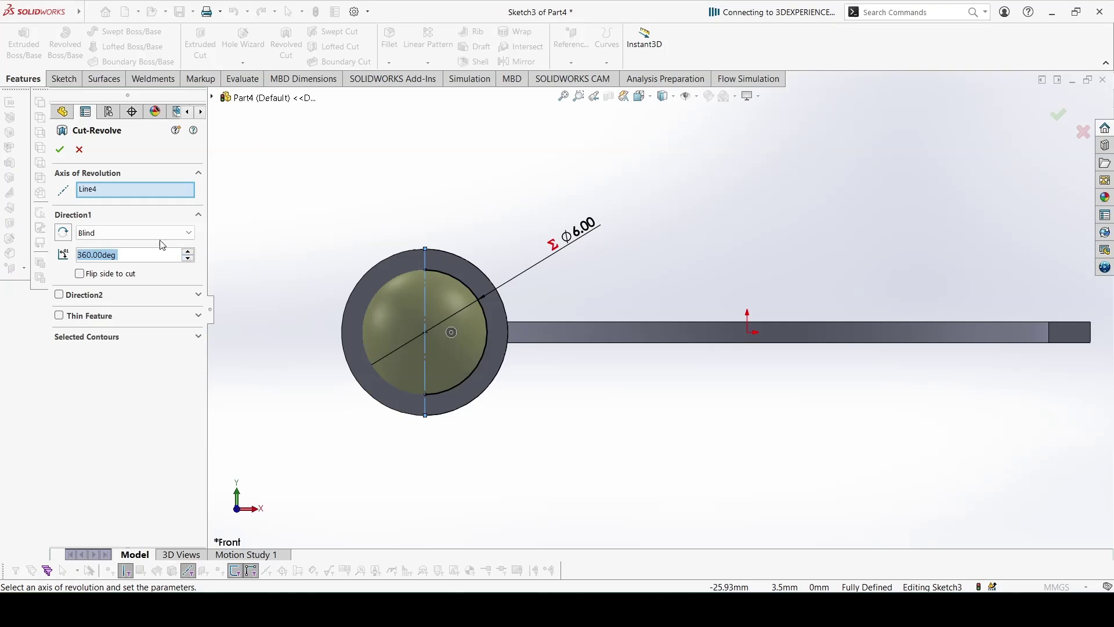
{"action": "left_click", "coordinate": [60, 150]}
{"action": "middle_click_drag", "start_coordinate": [473, 350], "coordinate": [508, 405]}
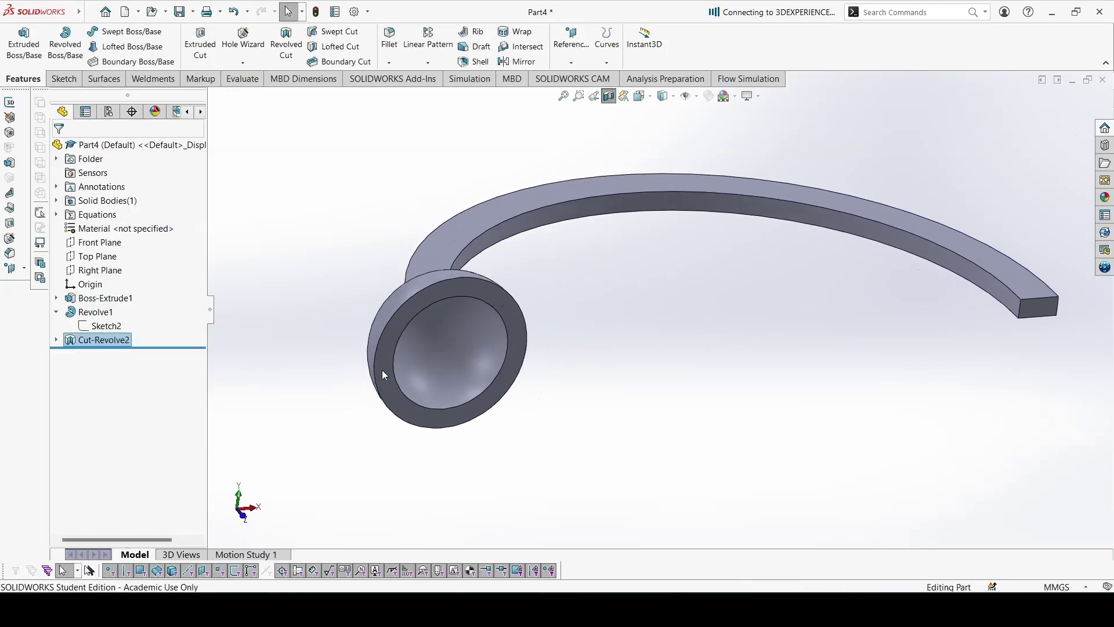
Start a sketch on the Front Plane and convert the sphere's revolve sketch into it as construction geometry
{"action": "left_click", "coordinate": [95, 242]}
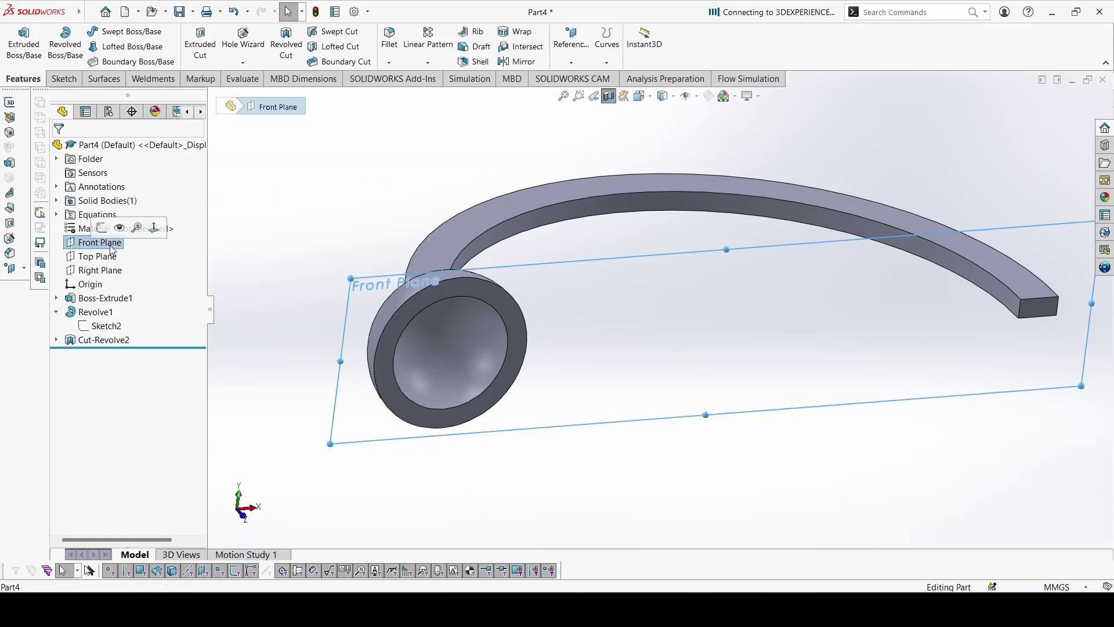
{"action": "left_click", "coordinate": [105, 227]}
{"action": "scroll", "coordinate": [466, 287], "scroll_direction": "down", "scroll_amount": 2}
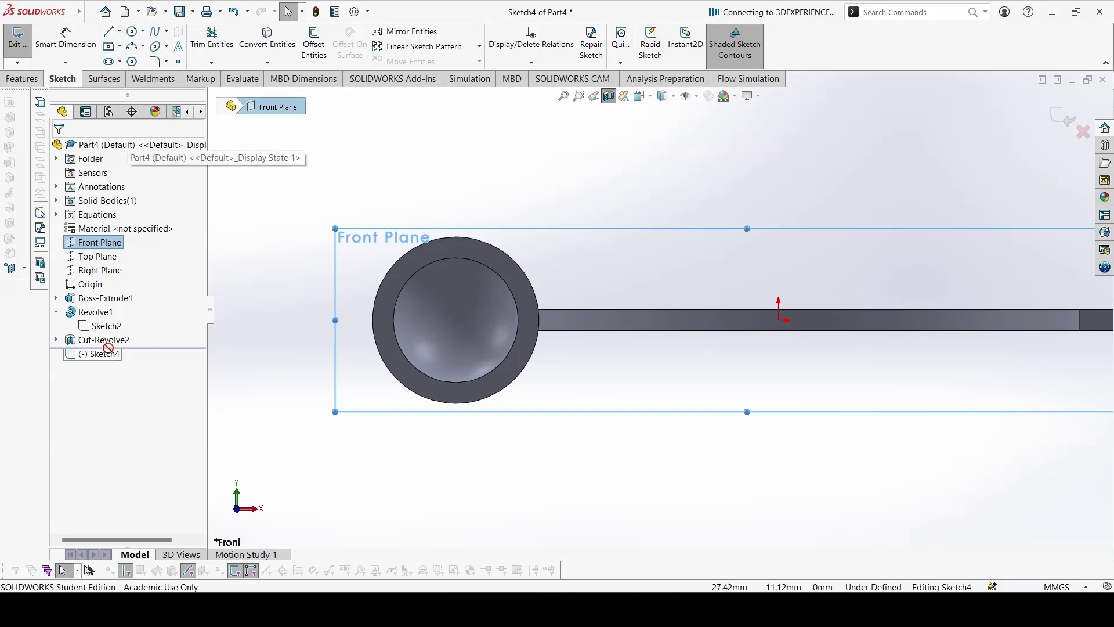
{"action": "left_click", "coordinate": [88, 330]}
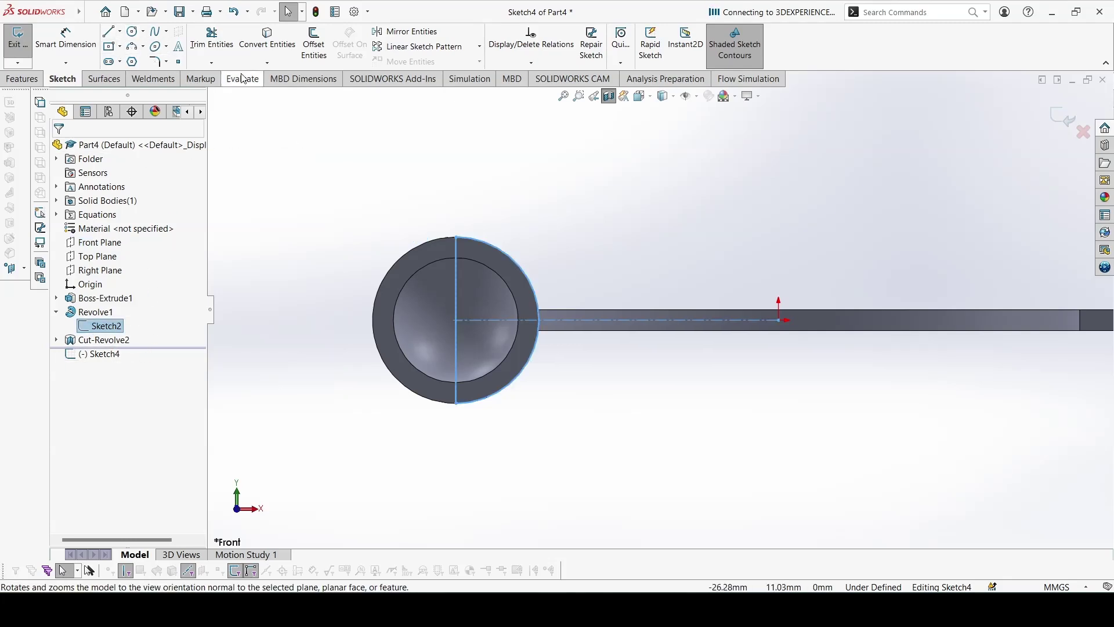
{"action": "left_click", "coordinate": [268, 38]}
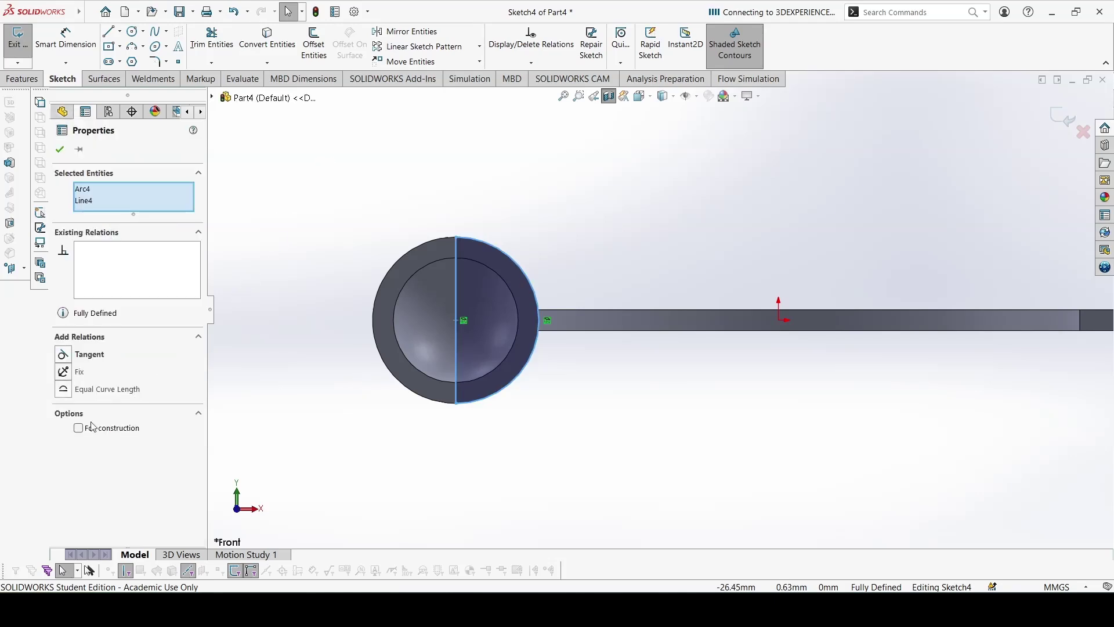
{"action": "left_click", "coordinate": [78, 428]}
{"action": "scroll", "coordinate": [603, 319], "scroll_direction": "down", "scroll_amount": 1}
{"action": "left_click", "coordinate": [573, 431]}
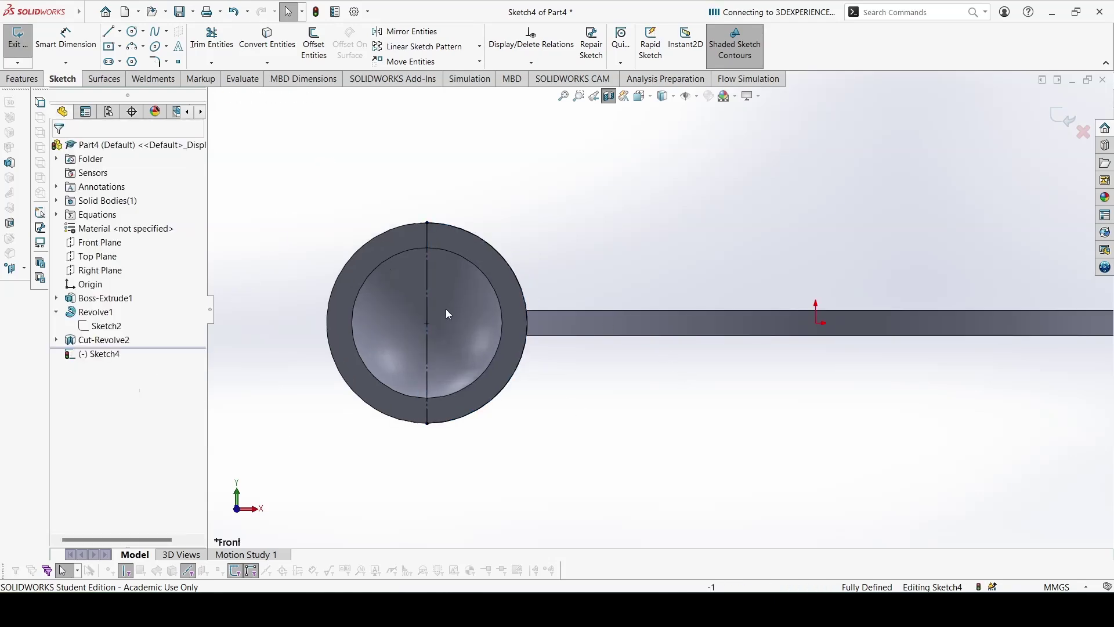
Draw a horizontal centerline from the sphere's center to the origin
{"action": "left_click", "coordinate": [120, 32]}
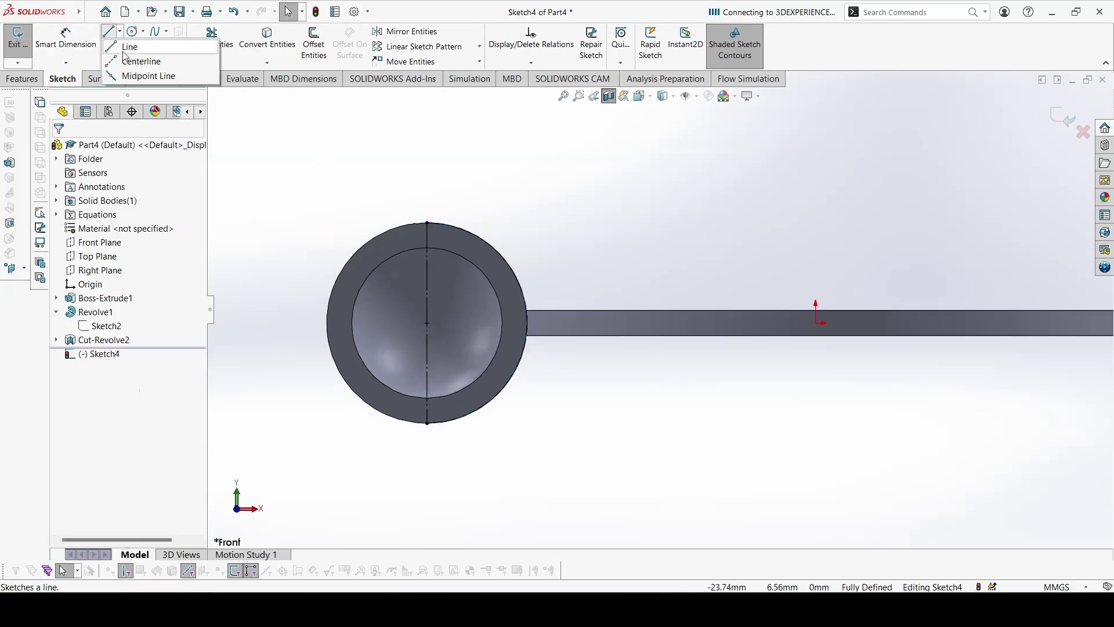
{"action": "left_click", "coordinate": [136, 58]}
{"action": "left_click", "coordinate": [427, 323]}
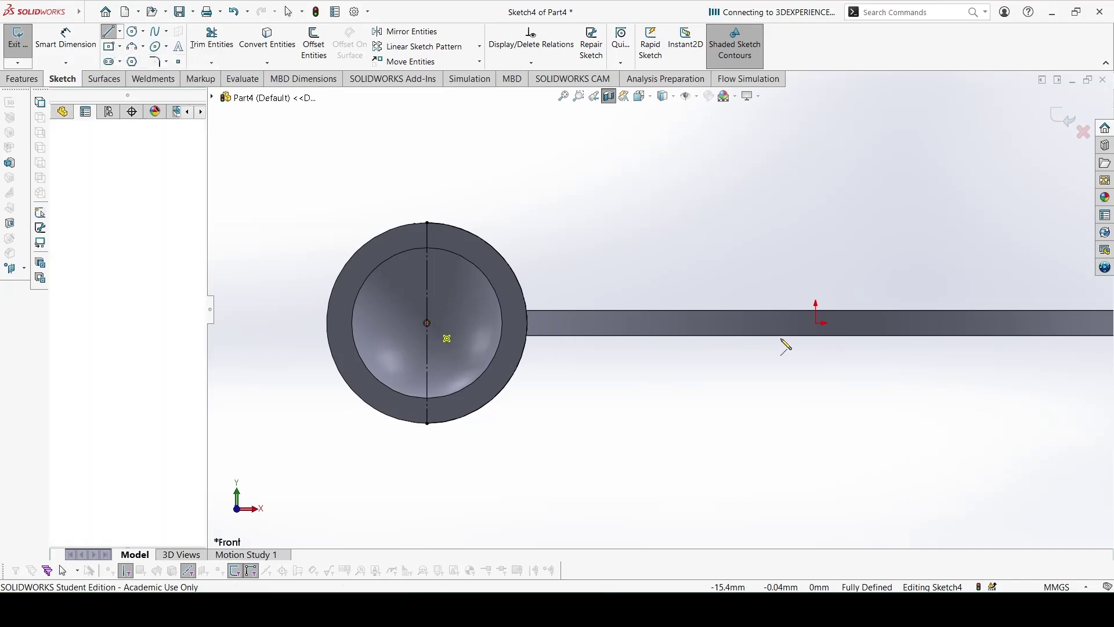
{"action": "left_click", "coordinate": [816, 323]}
{"action": "key", "text": "Escape"}
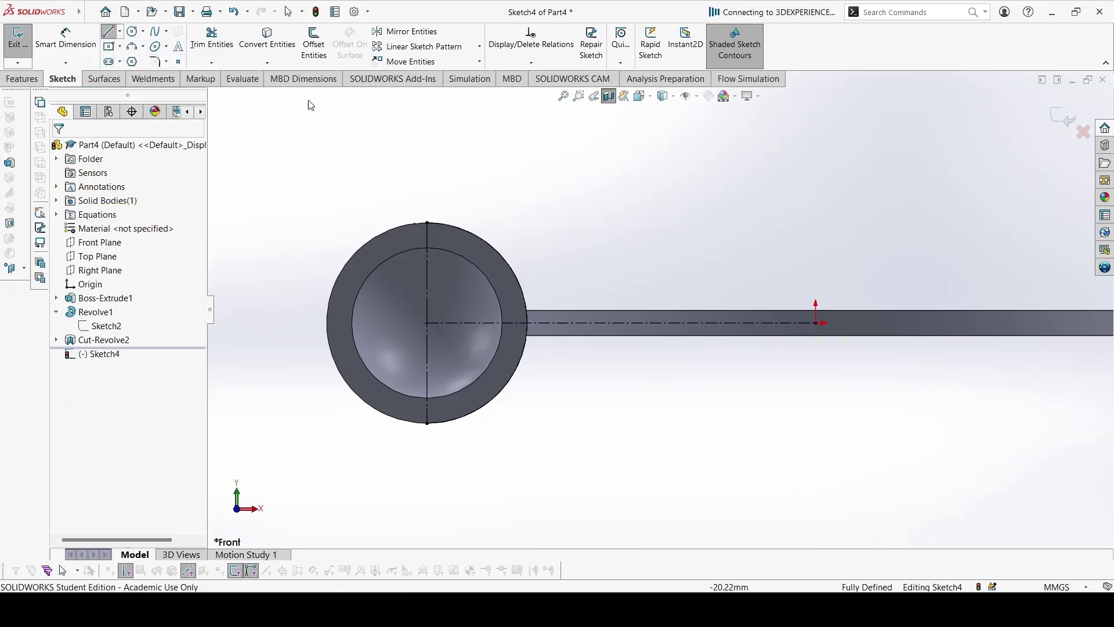
Sketch a center rectangle about 9.2 mm tall, centered on the horizontal centerline and overlapping the sphere's ring-side edge
{"action": "left_click", "coordinate": [110, 47]}
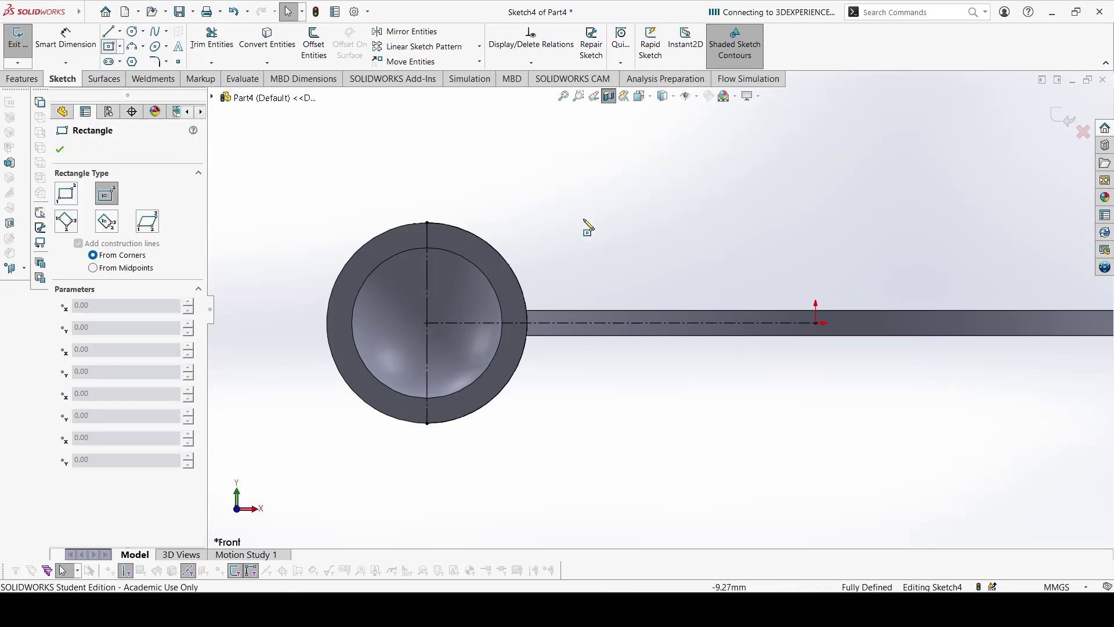
{"action": "left_click", "coordinate": [554, 323]}
{"action": "left_click", "coordinate": [485, 207]}
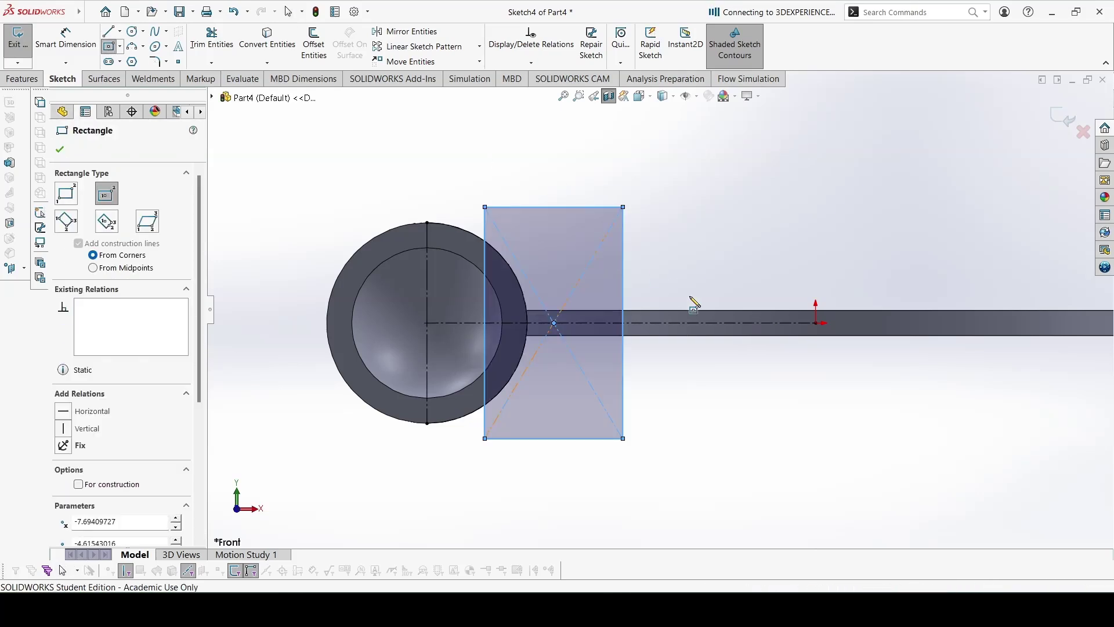
Dimension the distance from the rectangle's outer vertical edge to the origin with the equation "B"/2
{"action": "right_click_drag", "start_coordinate": [690, 297], "coordinate": [690, 233]}
{"action": "left_click", "coordinate": [487, 235]}
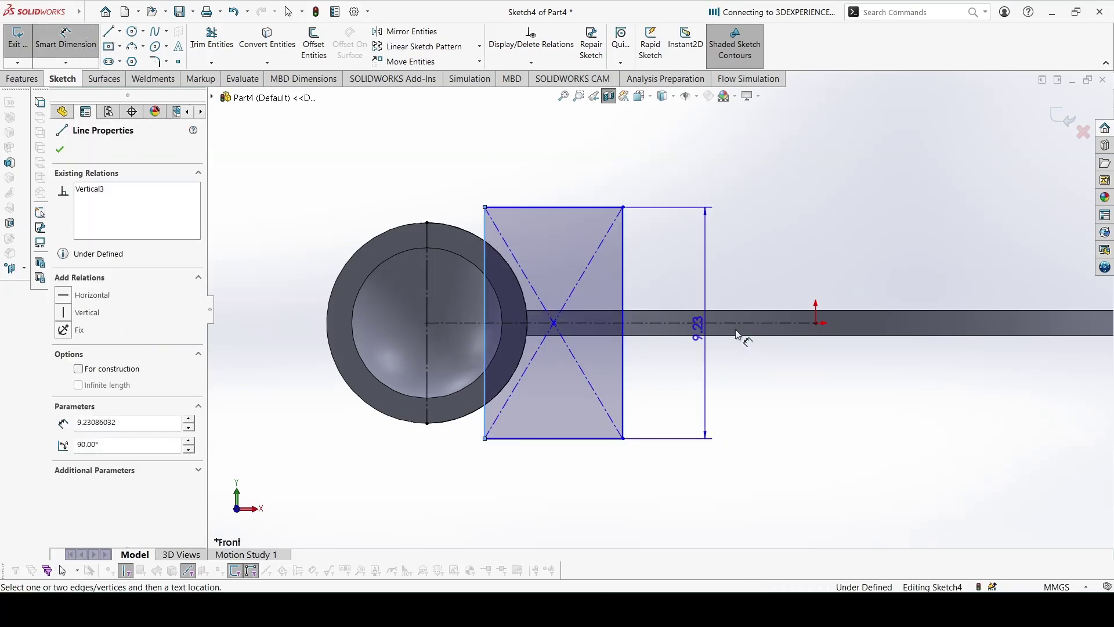
{"action": "left_click", "coordinate": [817, 323]}
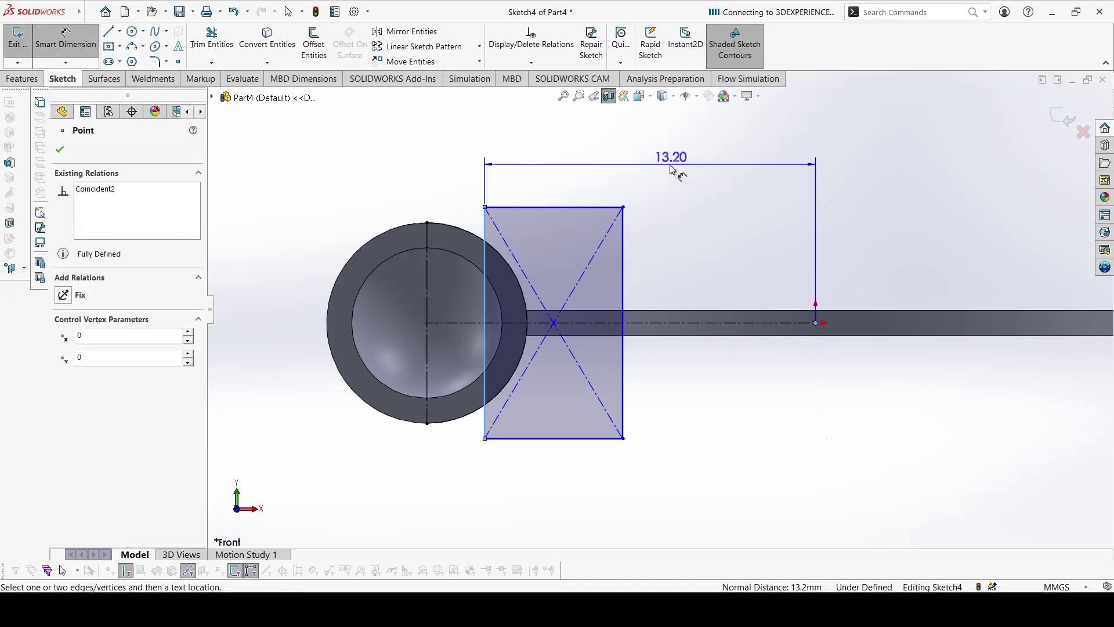
{"action": "left_click", "coordinate": [672, 164]}
{"action": "type", "text": "="}
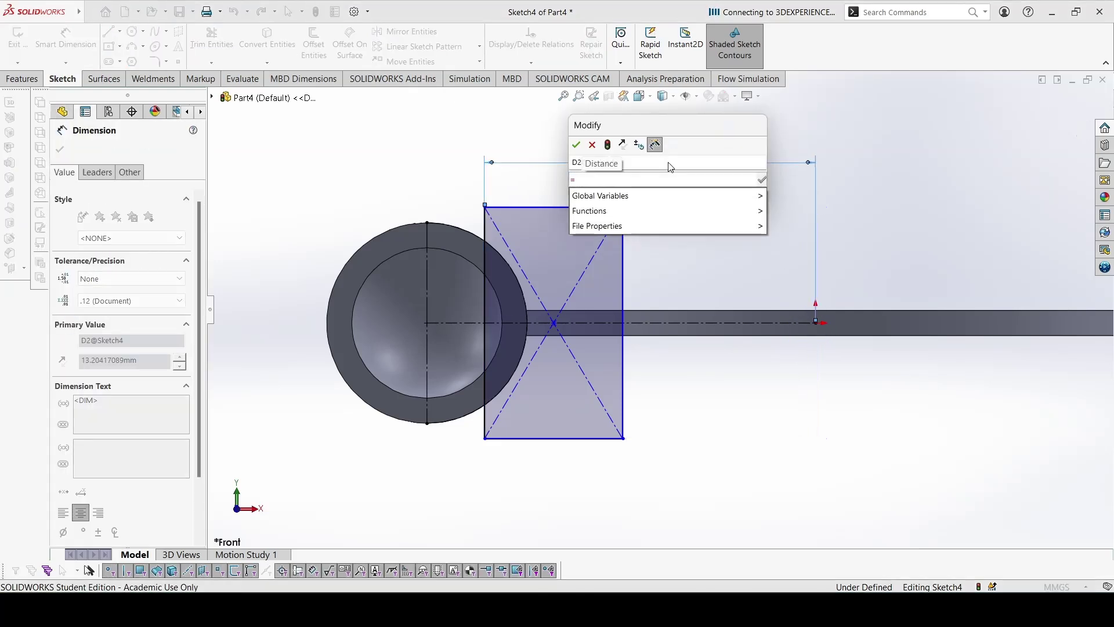
{"action": "left_click", "coordinate": [635, 196]}
{"action": "left_click", "coordinate": [640, 195]}
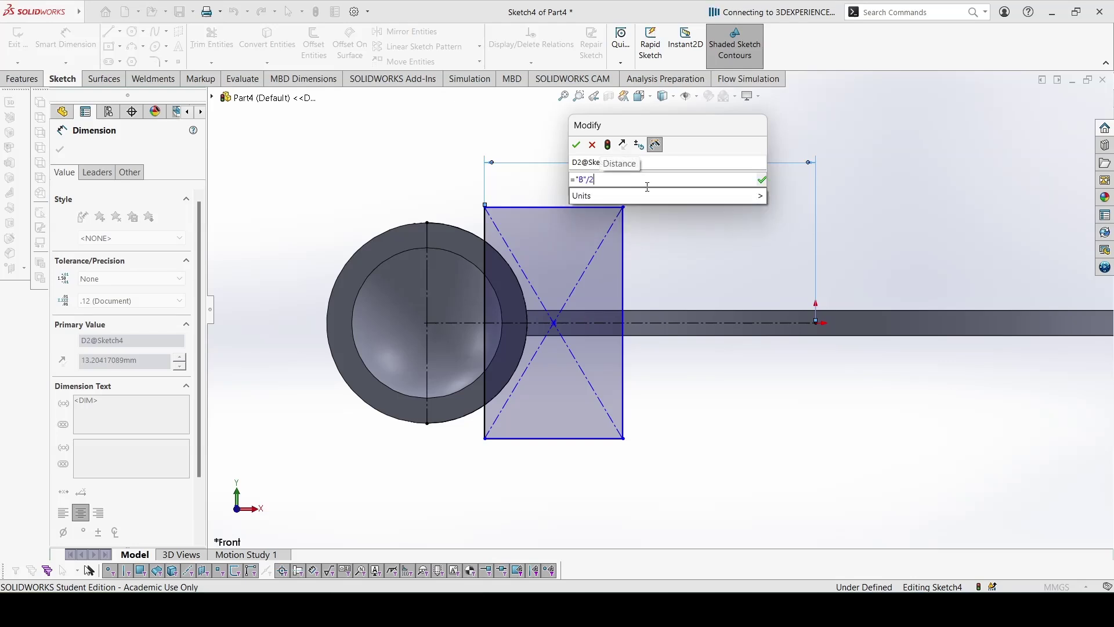
{"action": "key", "text": "Return"}
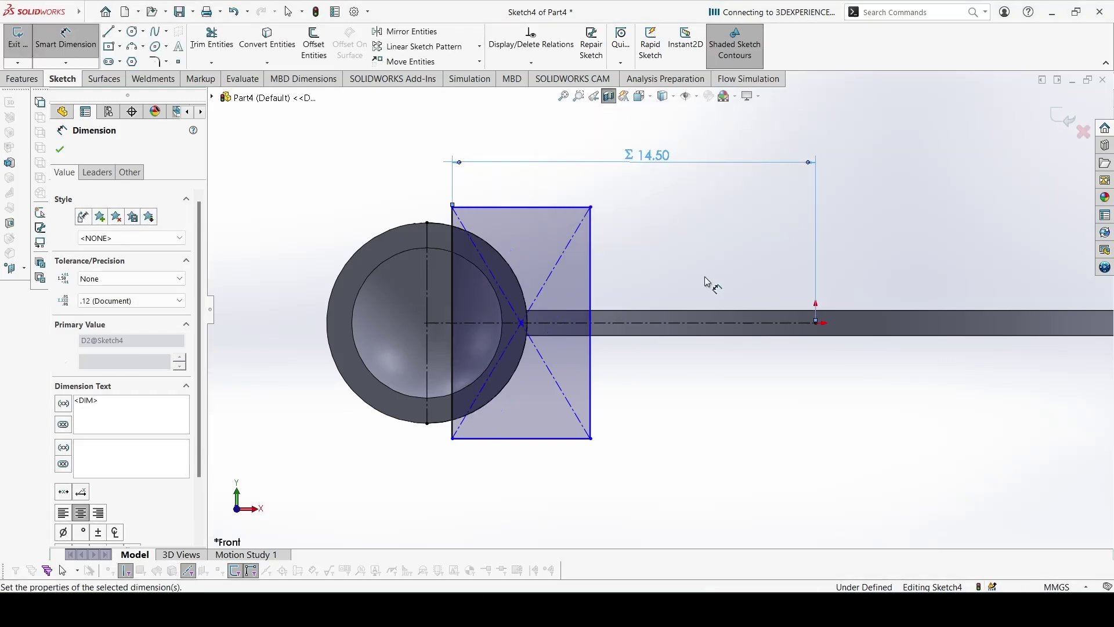
{"action": "key", "text": "Escape"}
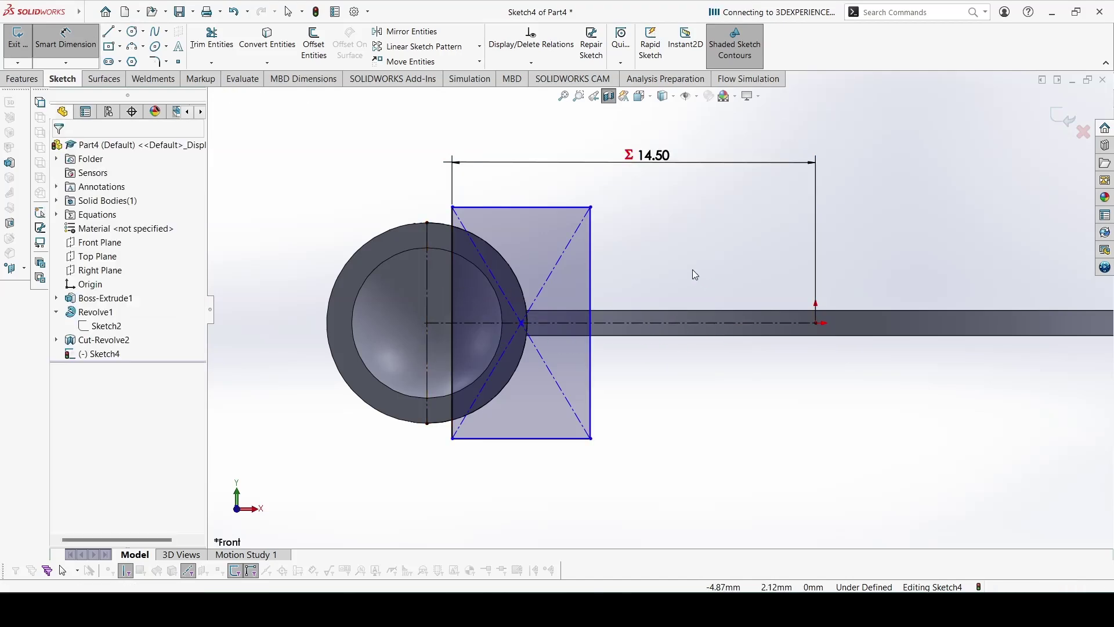
Make the rectangle's upper outer corner coincident with the sphere's construction arc
{"action": "scroll", "coordinate": [537, 235], "scroll_direction": "down", "scroll_amount": 2}
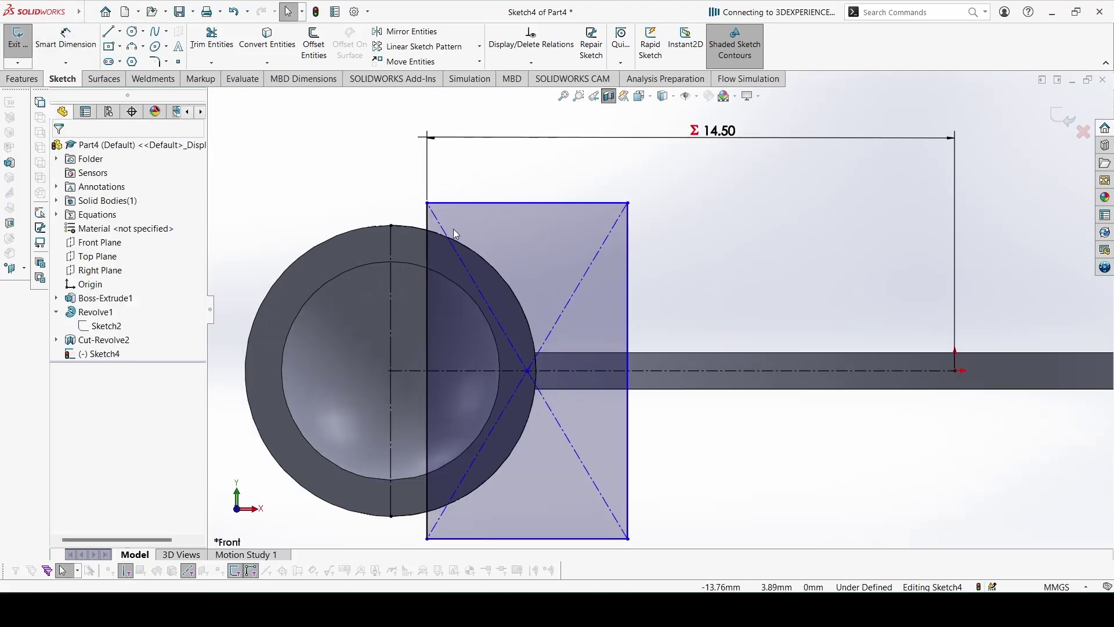
{"action": "left_click_drag", "start_coordinate": [430, 209], "coordinate": [428, 230]}
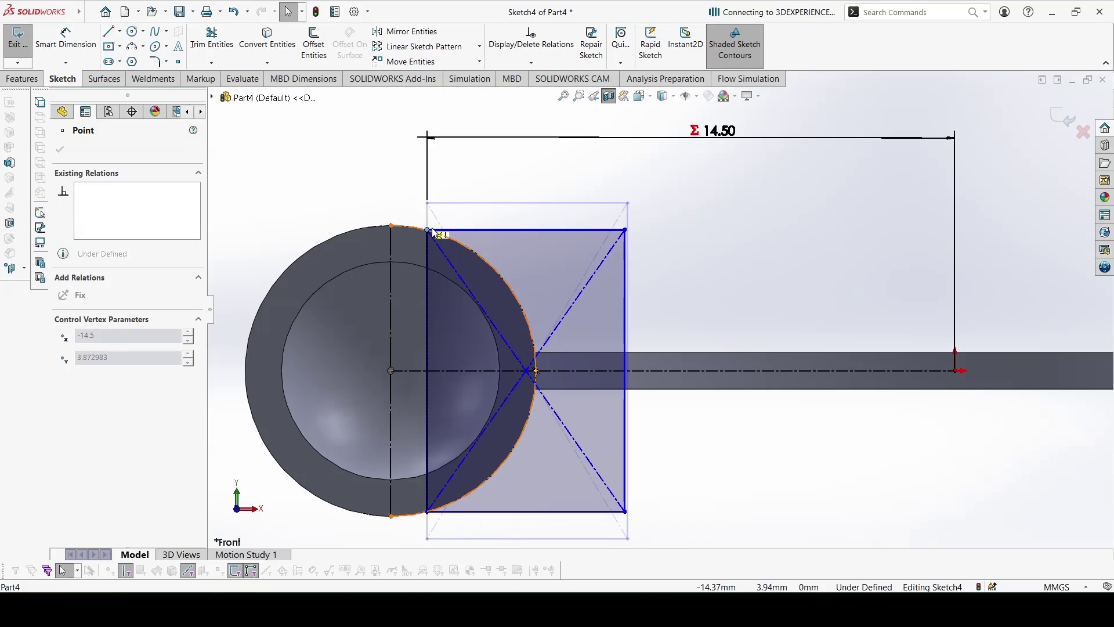
{"action": "left_click", "coordinate": [716, 467]}
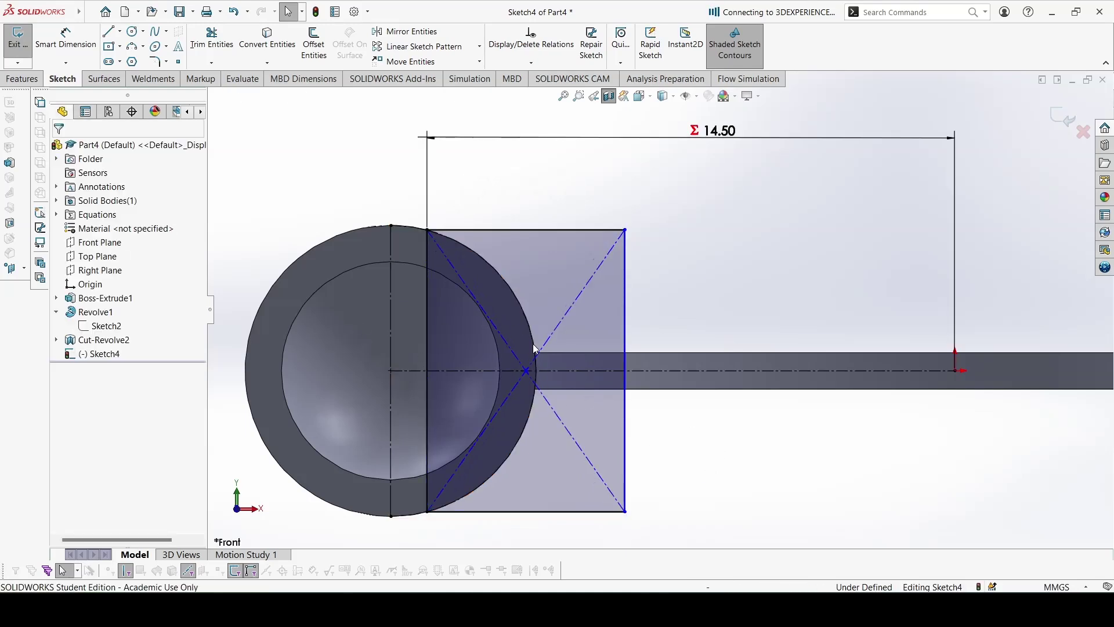
Add a tangent relation between the sphere's construction arc and the rectangle's ring-side vertical edge
{"action": "left_click", "coordinate": [526, 315]}
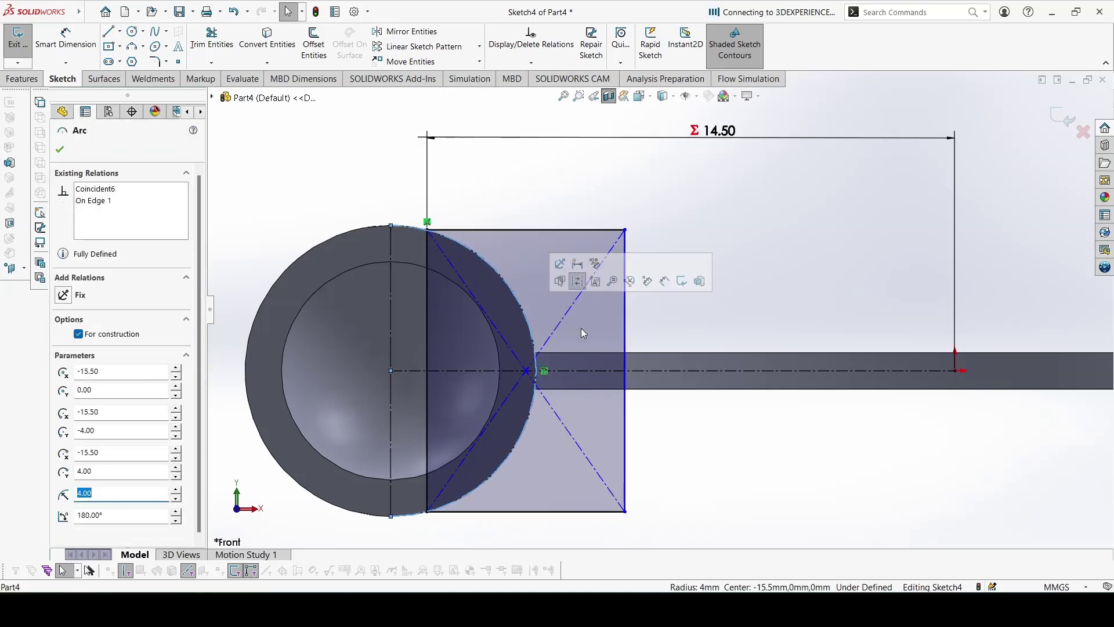
{"action": "left_click", "coordinate": [624, 319], "text": "ctrl"}
{"action": "left_click", "coordinate": [657, 270]}
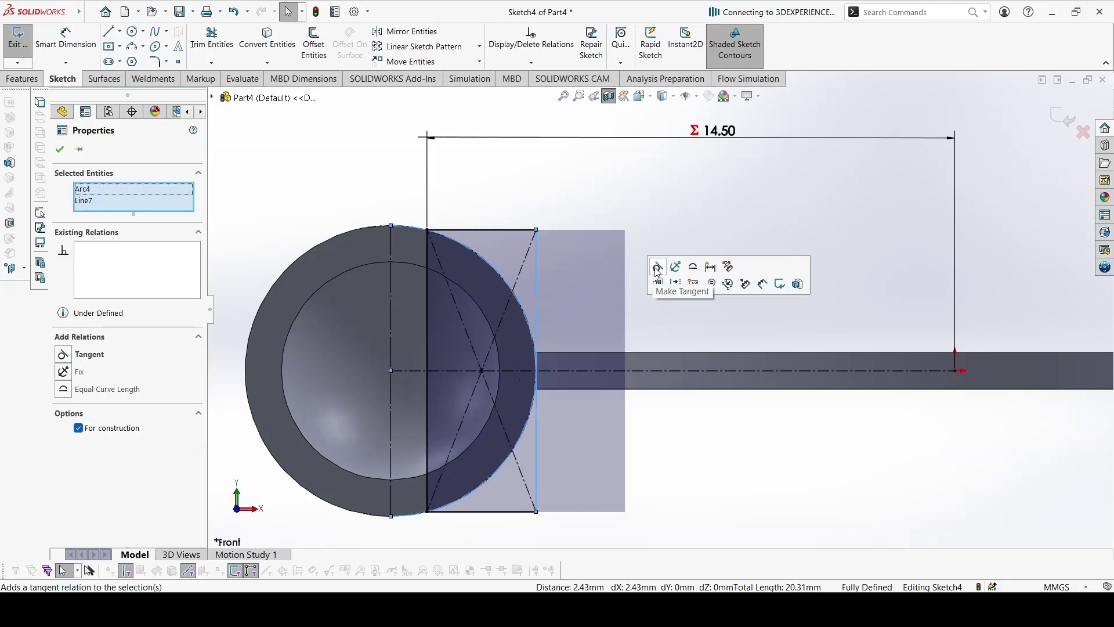
{"action": "left_click", "coordinate": [627, 458]}
Mirror the whole rectangle, including its diagonals, about the sphere's vertical centerline, keeping the original
{"action": "scroll", "coordinate": [582, 445], "scroll_direction": "up", "scroll_amount": 3}
{"action": "left_click_drag", "start_coordinate": [514, 240], "coordinate": [631, 454]}
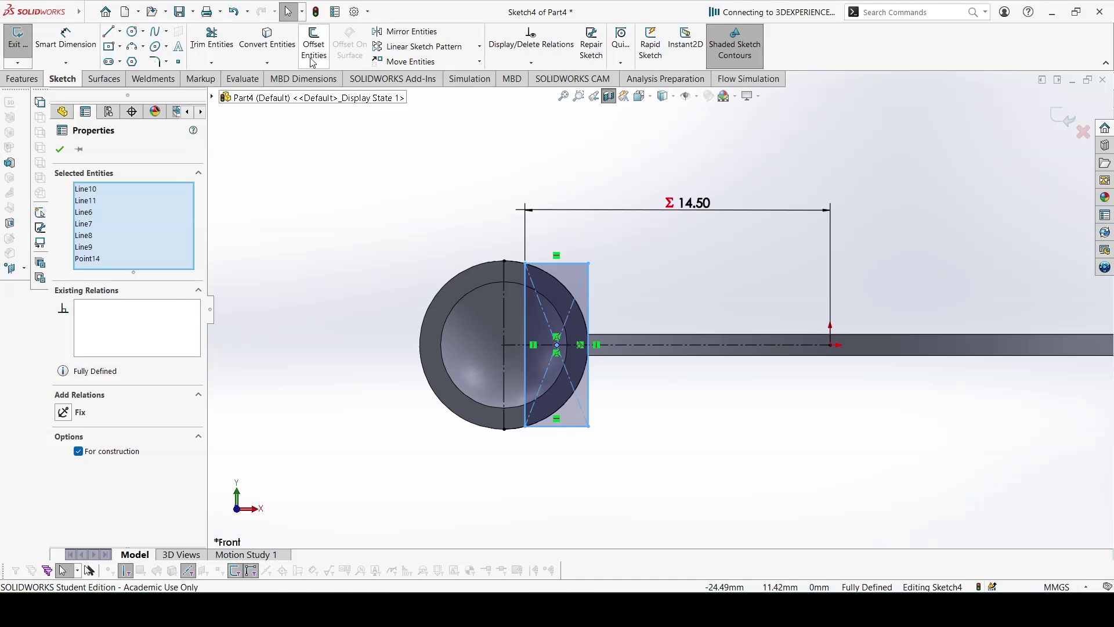
{"action": "left_click", "coordinate": [405, 31]}
{"action": "left_click", "coordinate": [192, 386]}
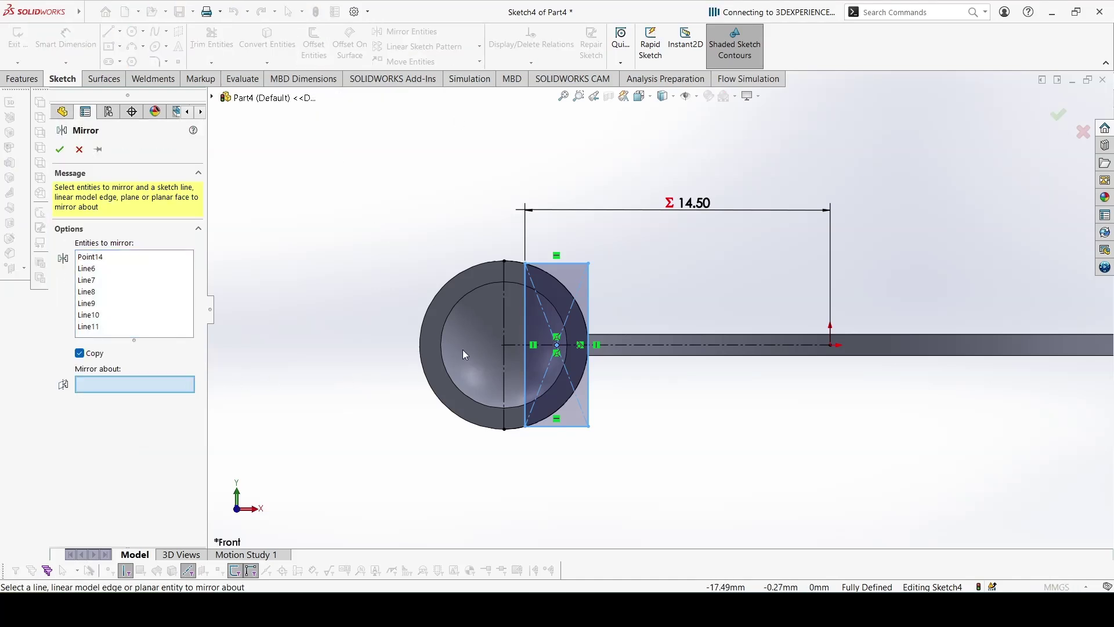
{"action": "left_click", "coordinate": [503, 318]}
{"action": "key", "text": "Return"}
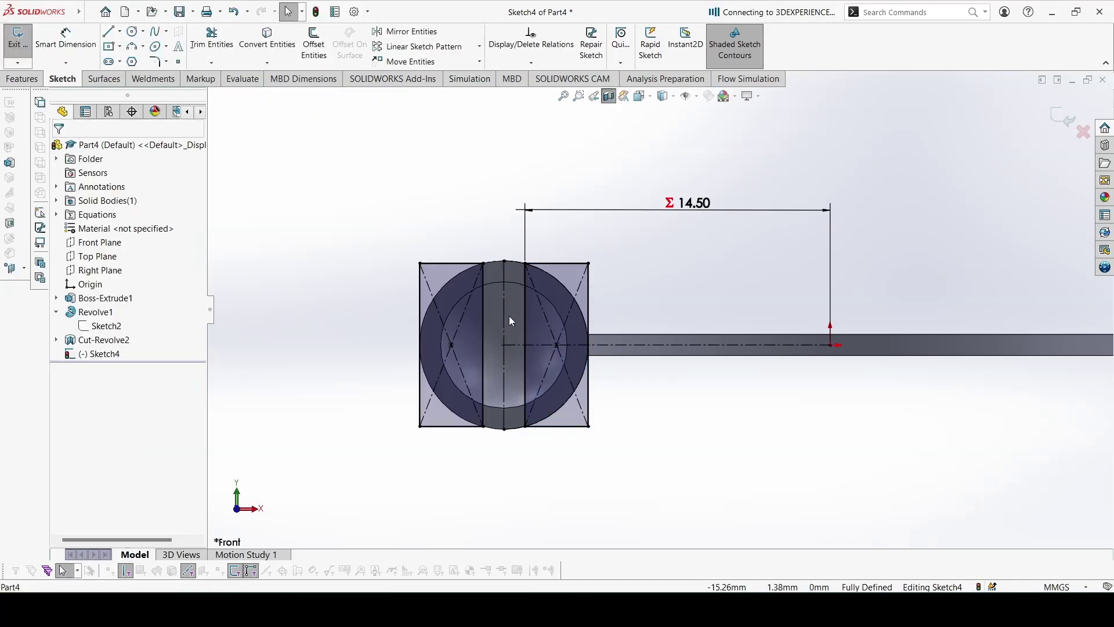
Sketch a vertical construction centerline about 4.22 mm long upward from the origin
{"action": "left_click", "coordinate": [120, 31]}
{"action": "left_click", "coordinate": [138, 62]}
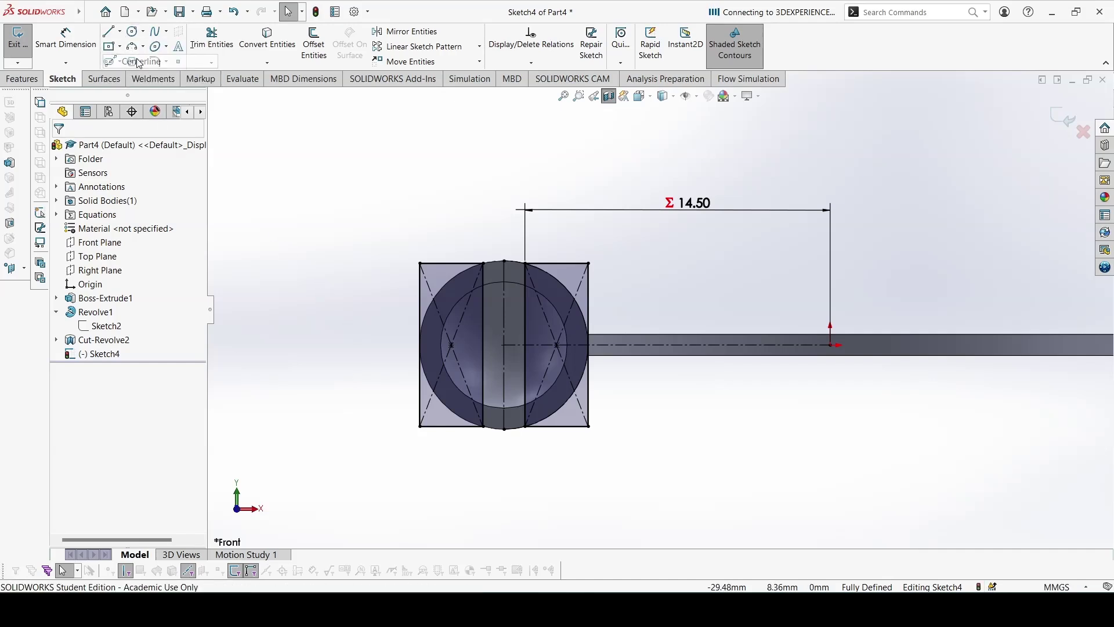
{"action": "left_click", "coordinate": [833, 345]}
{"action": "left_click", "coordinate": [831, 256]}
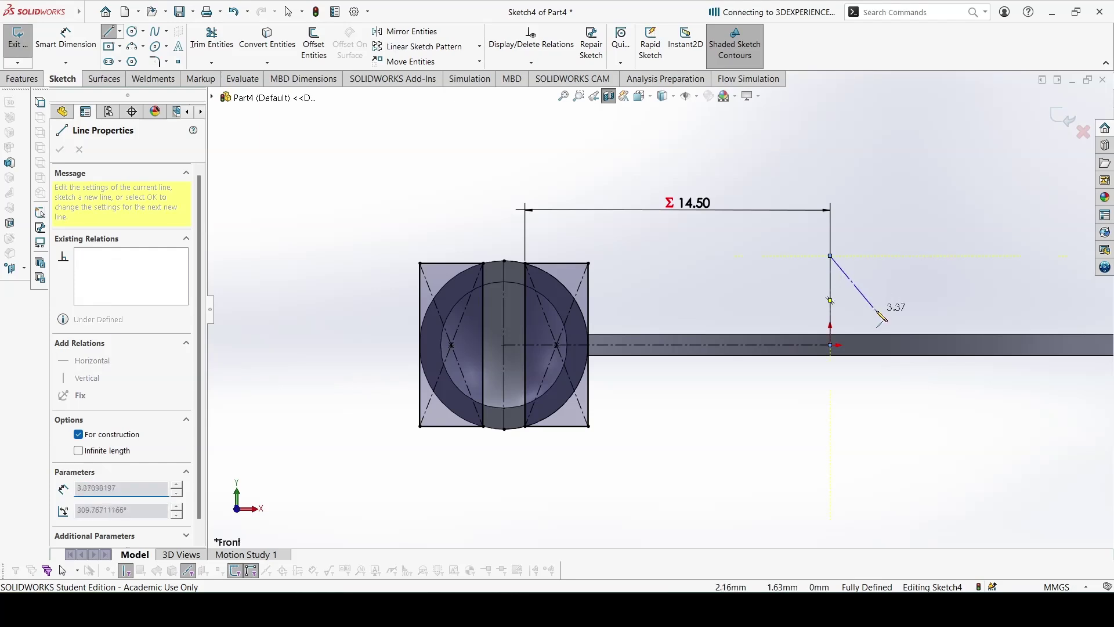
{"action": "key", "text": "Escape"}
Revolve-cut the two side rectangles 360° about the vertical centerline through the origin
{"action": "left_click", "coordinate": [23, 80]}
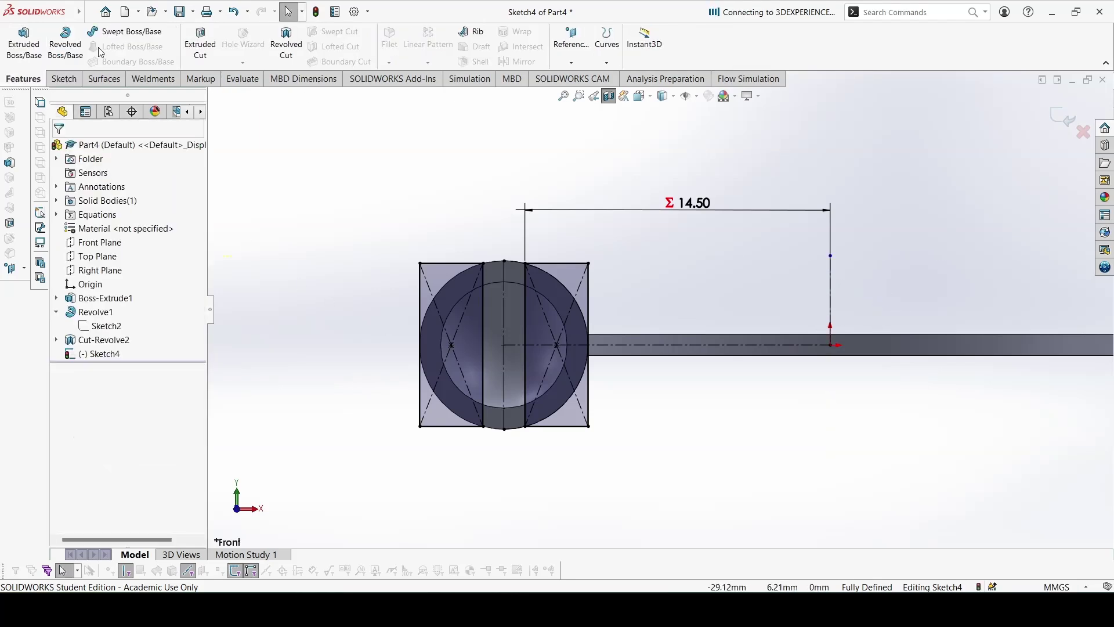
{"action": "left_click", "coordinate": [286, 44]}
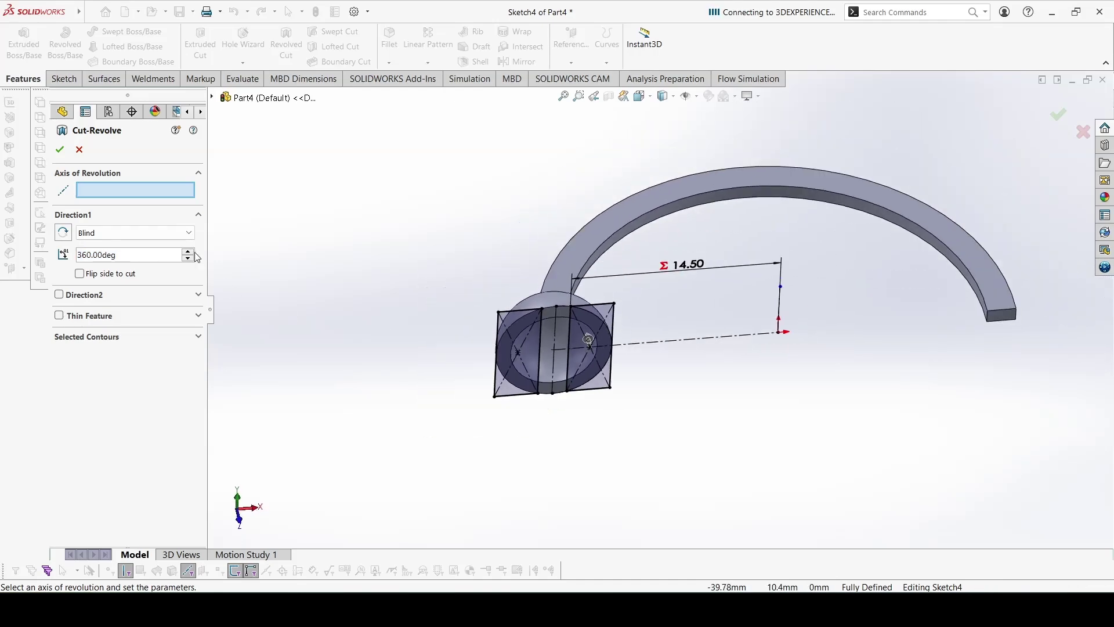
{"action": "left_click", "coordinate": [780, 312]}
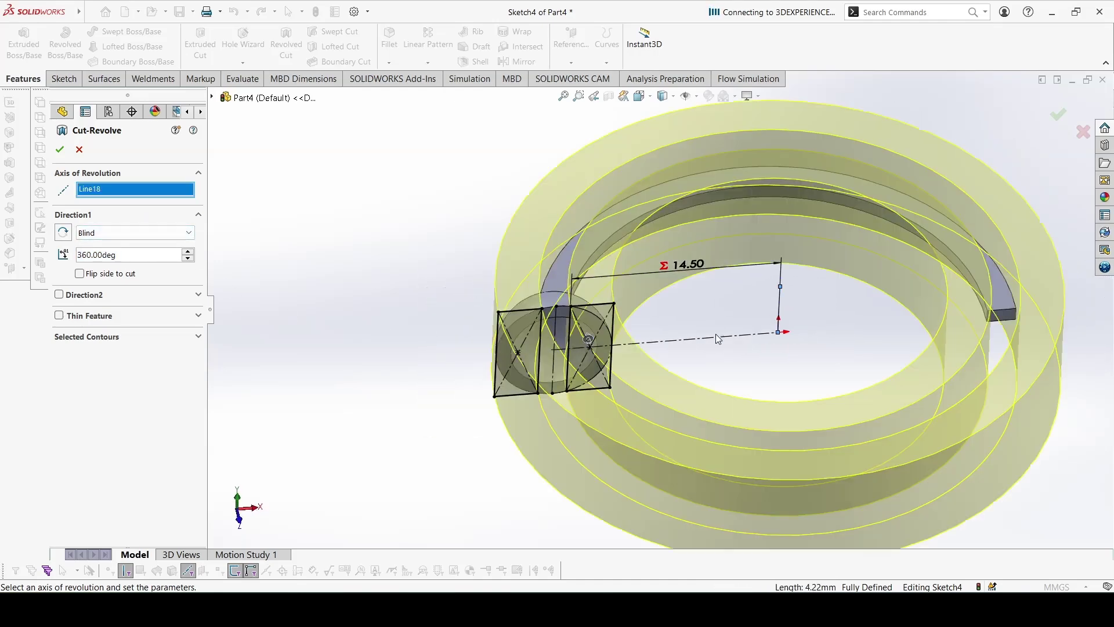
{"action": "mouse_move", "coordinate": [774, 338]}
{"action": "middle_mouse_down"}
{"action": "mouse_move", "coordinate": [746, 355]}
{"action": "mouse_move", "coordinate": [746, 340]}
{"action": "middle_mouse_up"}
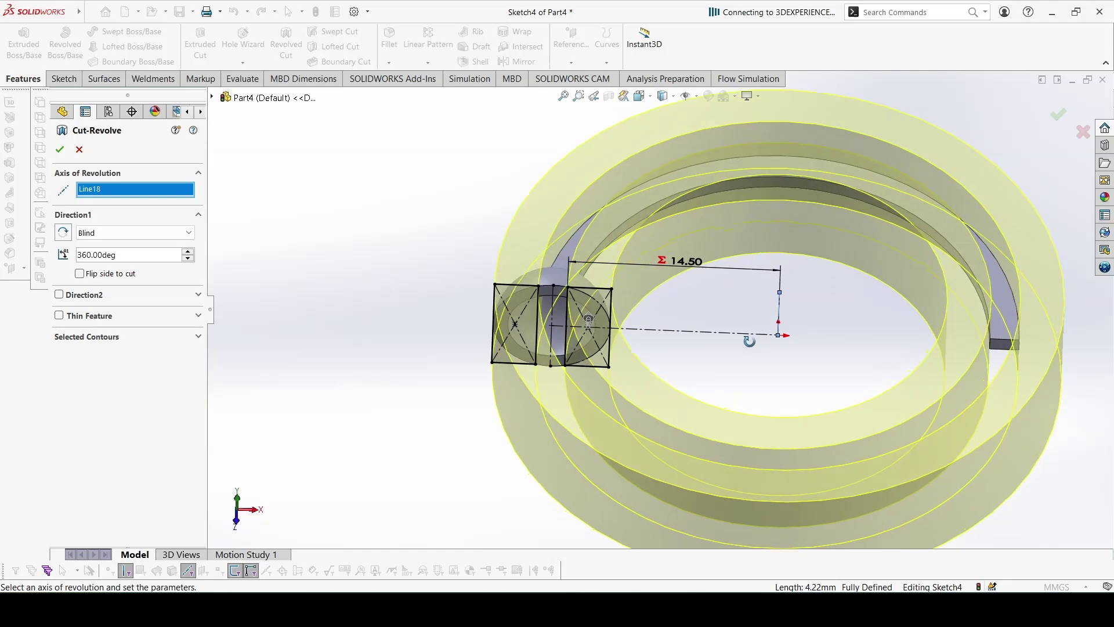
{"action": "mouse_move", "coordinate": [674, 325]}
{"action": "middle_mouse_down"}
{"action": "mouse_move", "coordinate": [641, 377]}
{"action": "mouse_move", "coordinate": [658, 249]}
{"action": "middle_mouse_up"}
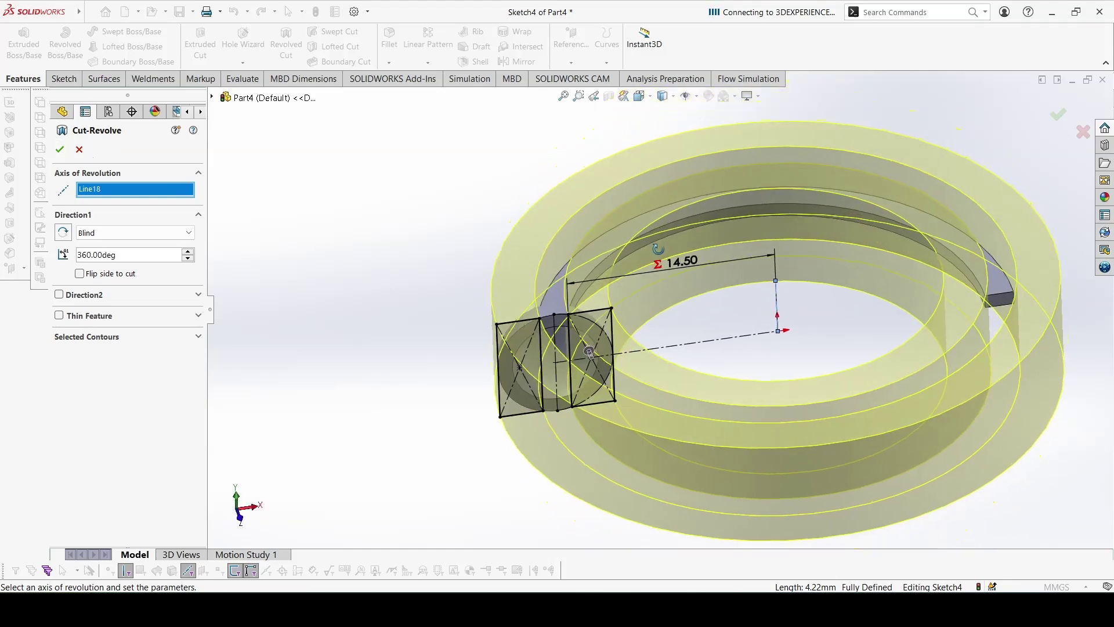
{"action": "left_click", "coordinate": [60, 149]}
{"action": "middle_click_drag", "start_coordinate": [572, 385], "coordinate": [601, 342]}
{"action": "left_click", "coordinate": [609, 96]}
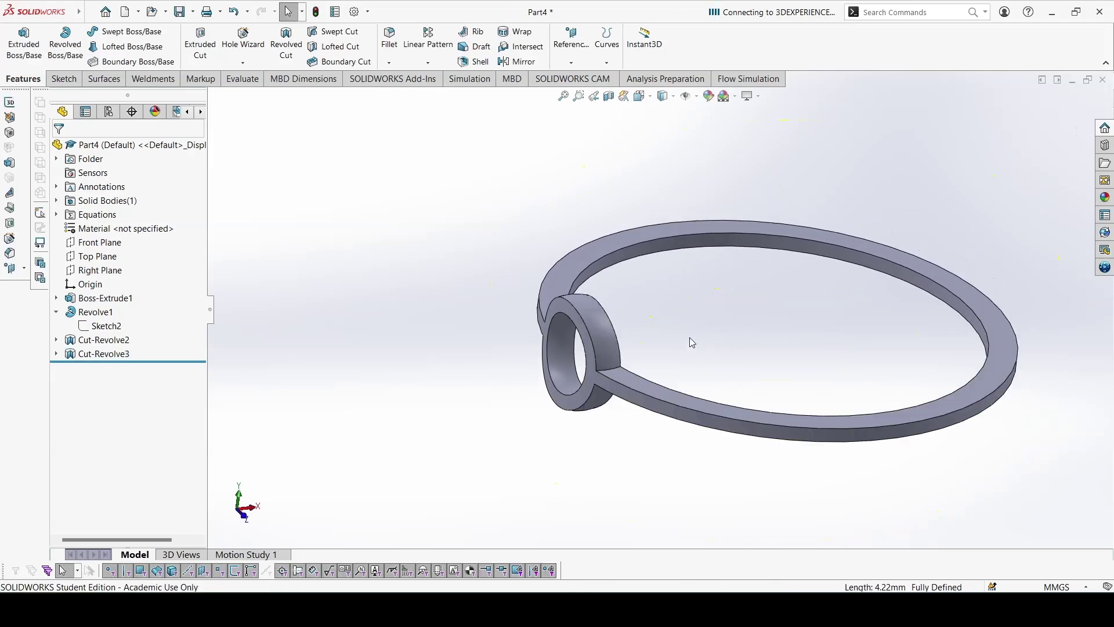
Start a circular pattern, using the ring's inner cylindrical face as the rotation direction
{"action": "middle_click_drag", "start_coordinate": [692, 342], "coordinate": [632, 378]}
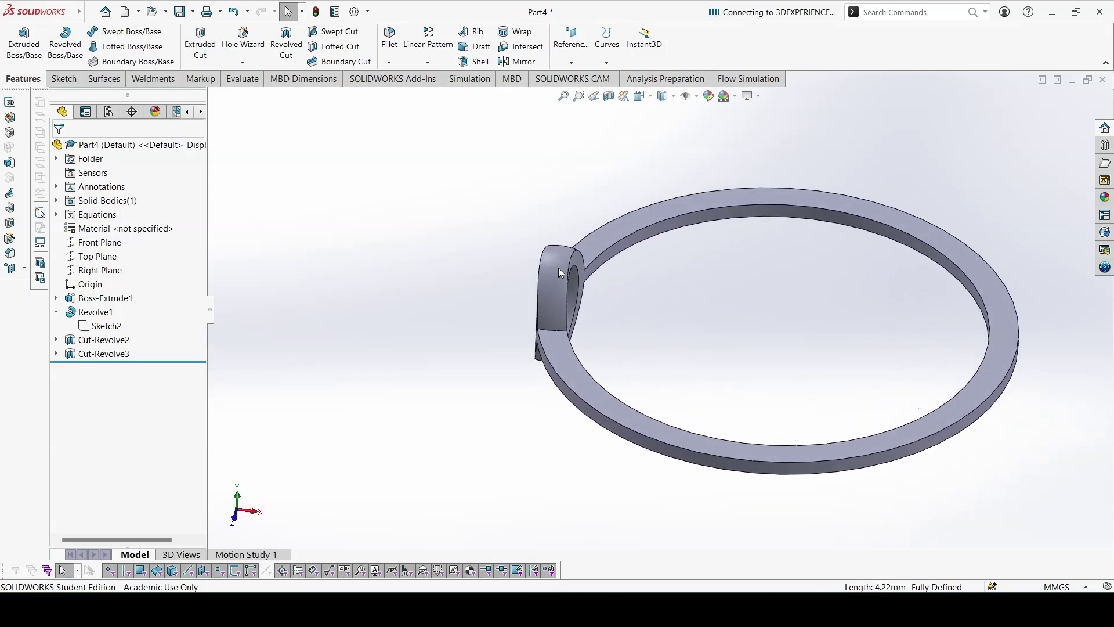
{"action": "left_click", "coordinate": [438, 65]}
{"action": "left_click", "coordinate": [459, 92]}
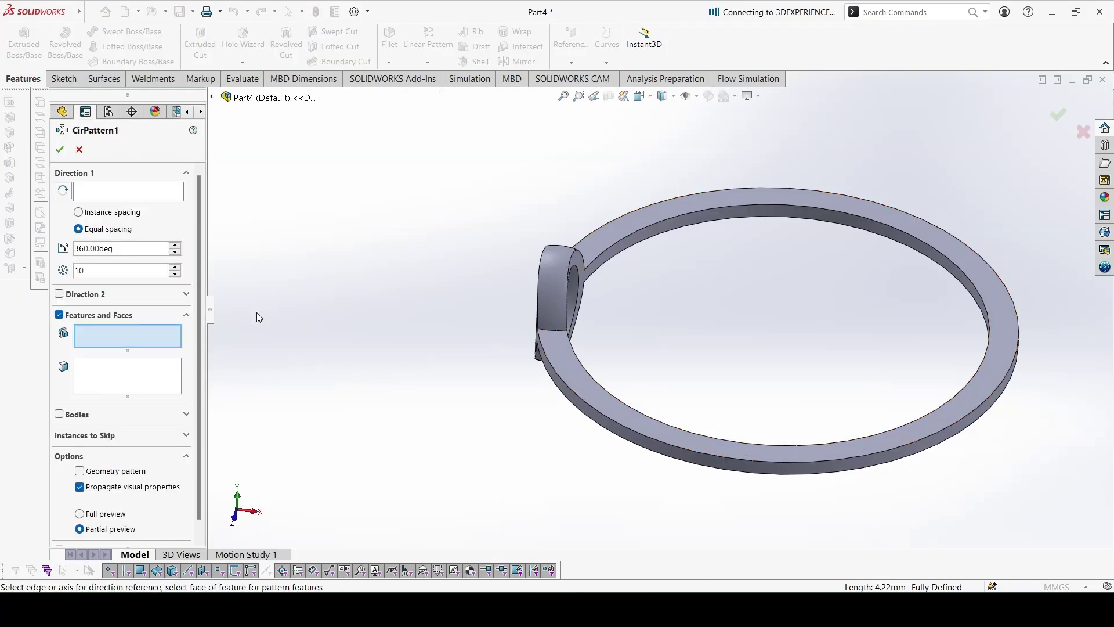
{"action": "left_click", "coordinate": [114, 192]}
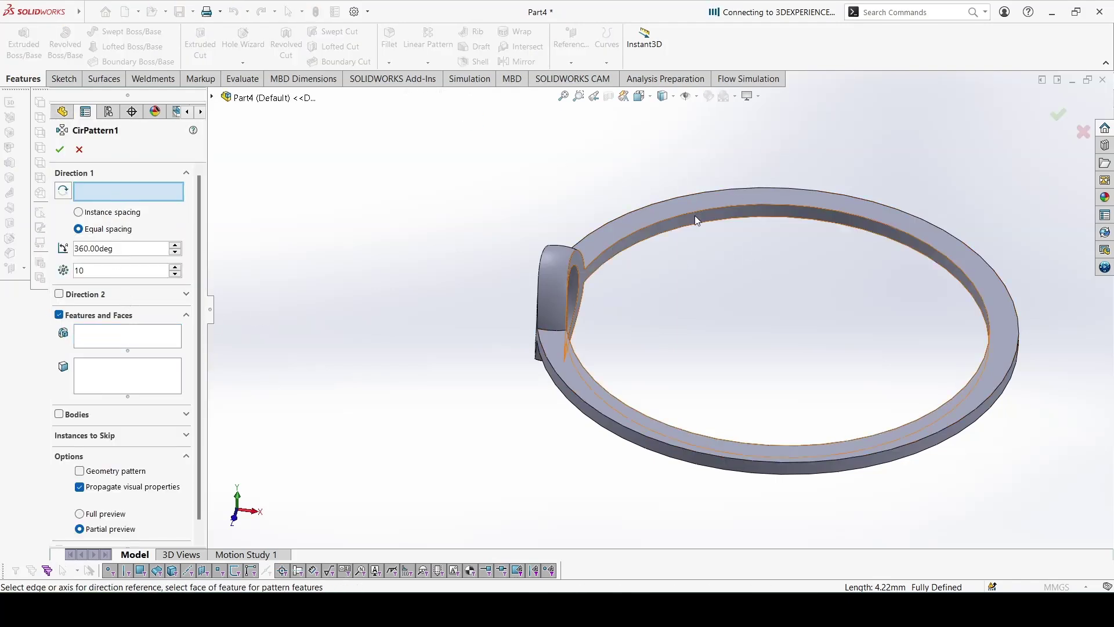
{"action": "scroll", "coordinate": [694, 214], "scroll_direction": "down", "scroll_amount": 2}
{"action": "left_click", "coordinate": [680, 231]}
{"action": "scroll", "coordinate": [614, 343], "scroll_direction": "up", "scroll_amount": 2}
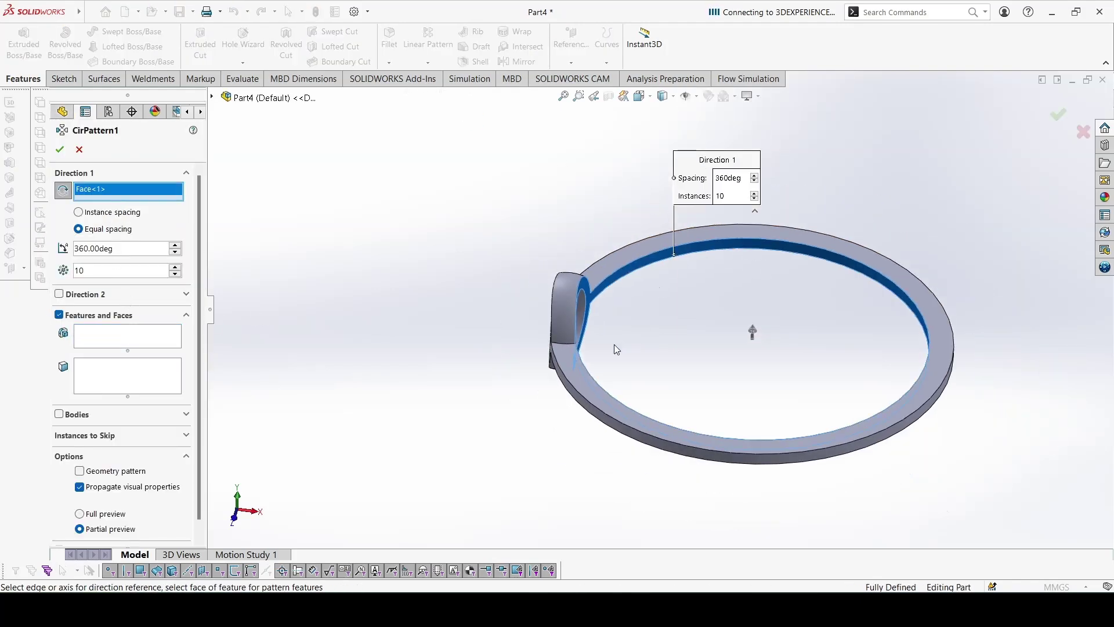
Pattern Revolve1, Cut-Revolve2 and Cut-Revolve3 evenly over 360°, with the instance count set to ="C"
{"action": "left_click", "coordinate": [155, 340]}
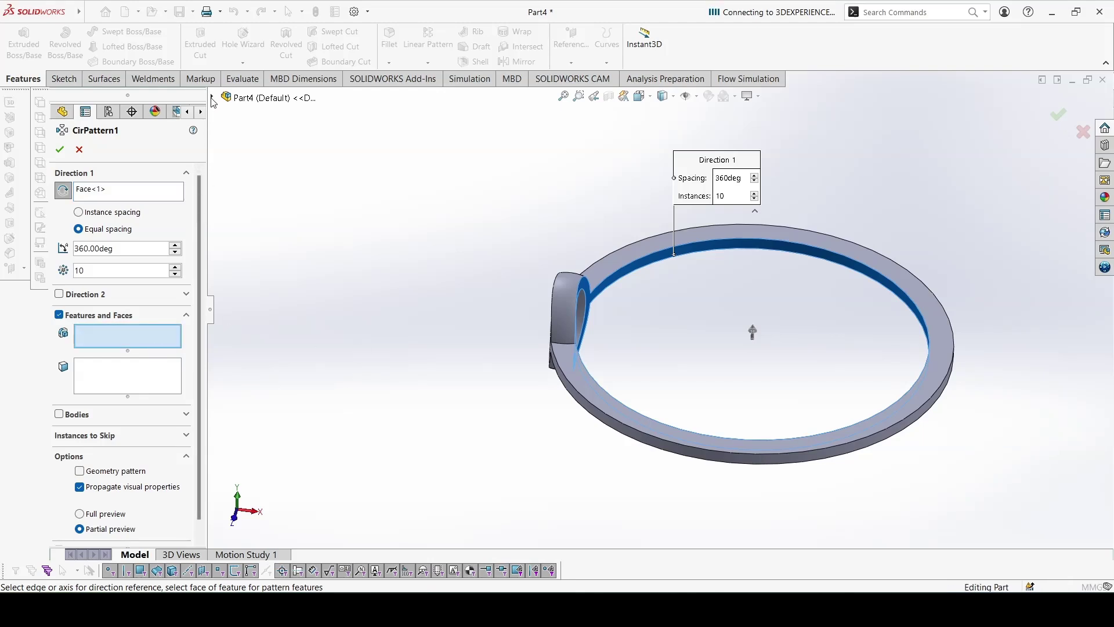
{"action": "left_click", "coordinate": [264, 265]}
{"action": "left_click", "coordinate": [268, 278]}
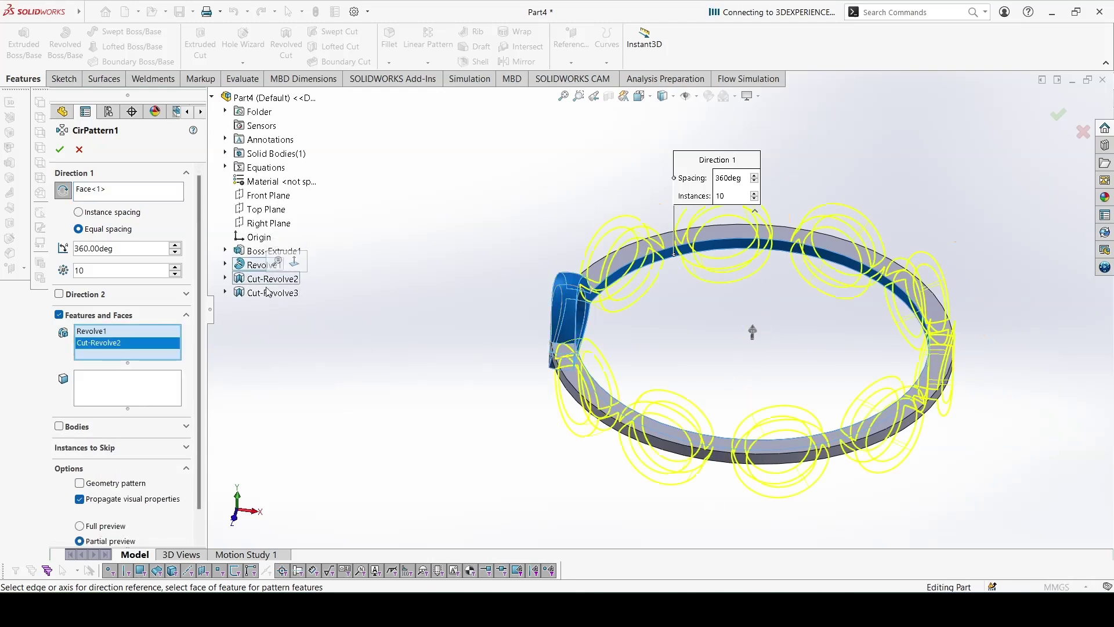
{"action": "left_click", "coordinate": [268, 293]}
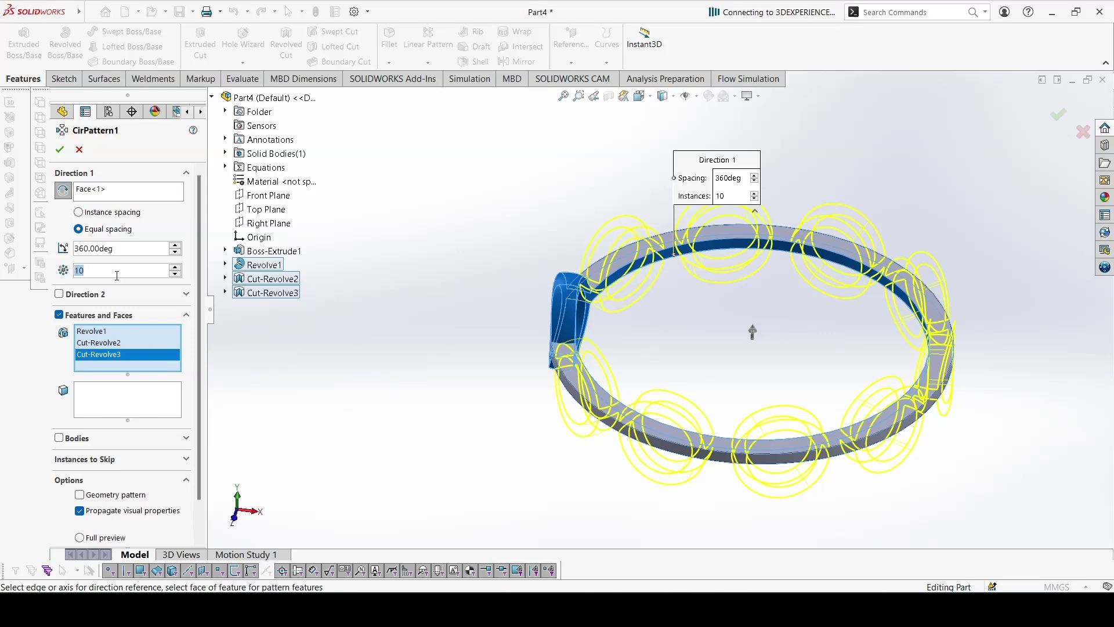
{"action": "type", "text": "="}
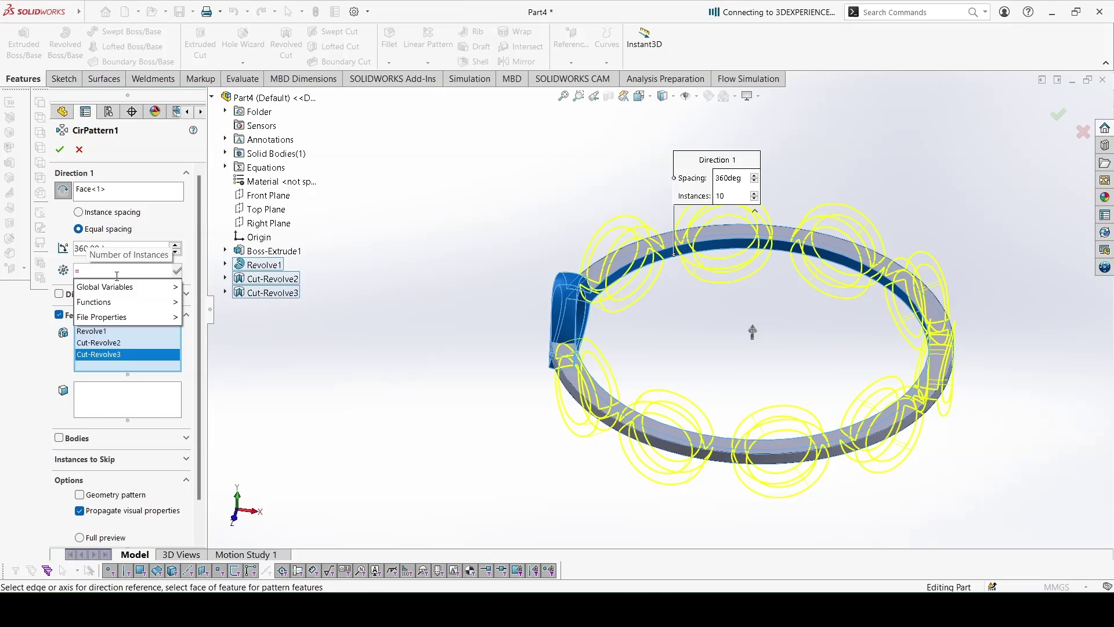
{"action": "type", "text": "\"C\""}
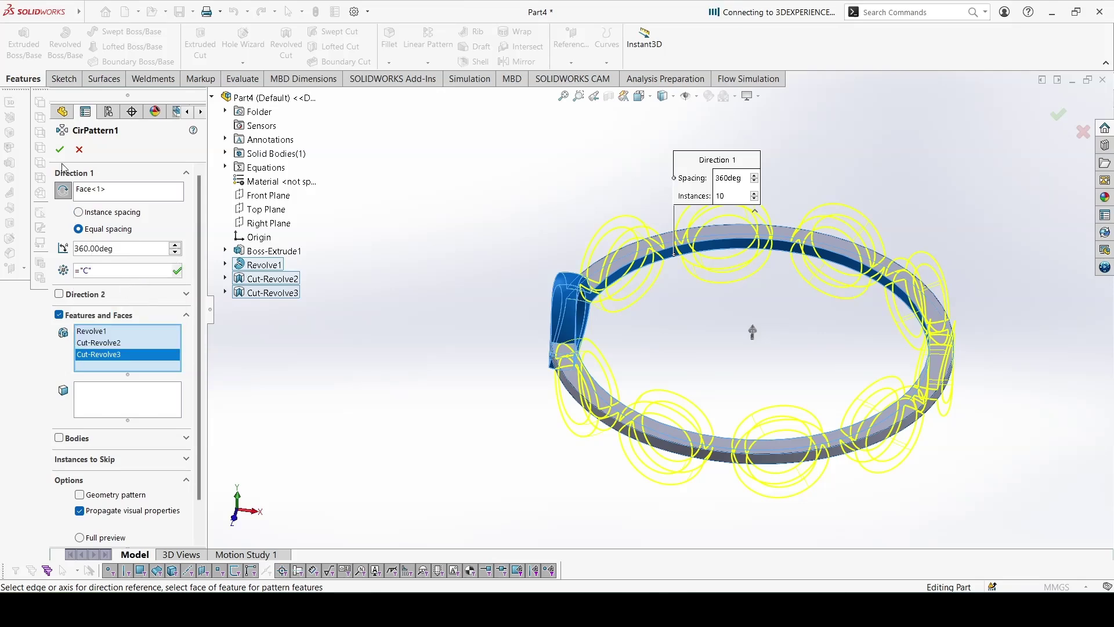
{"action": "key", "text": "Return"}
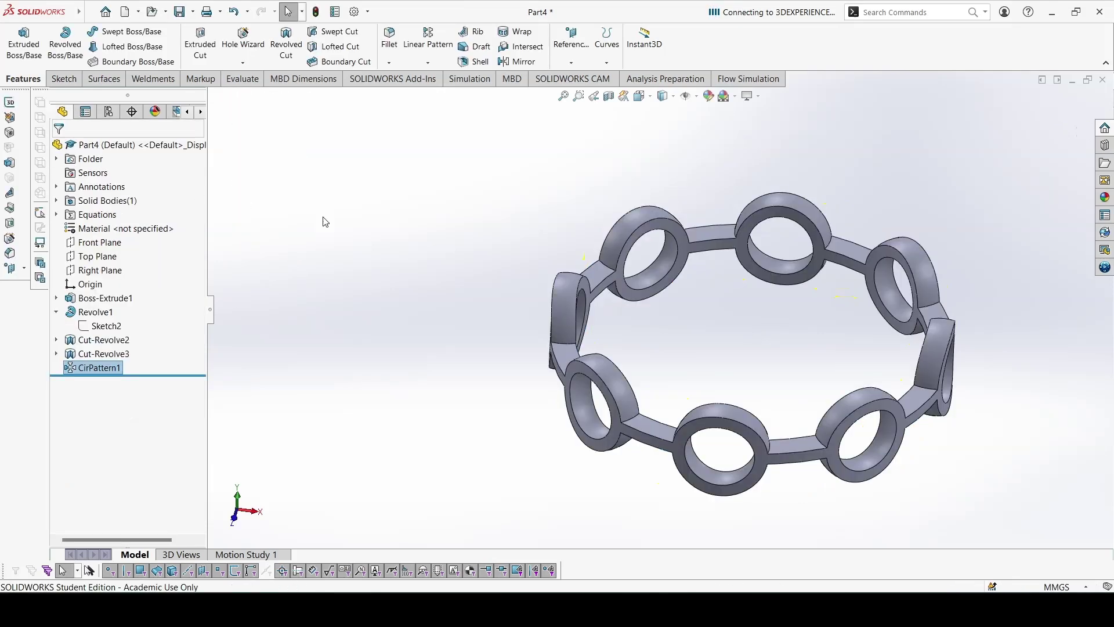
{"action": "key", "text": "f"}
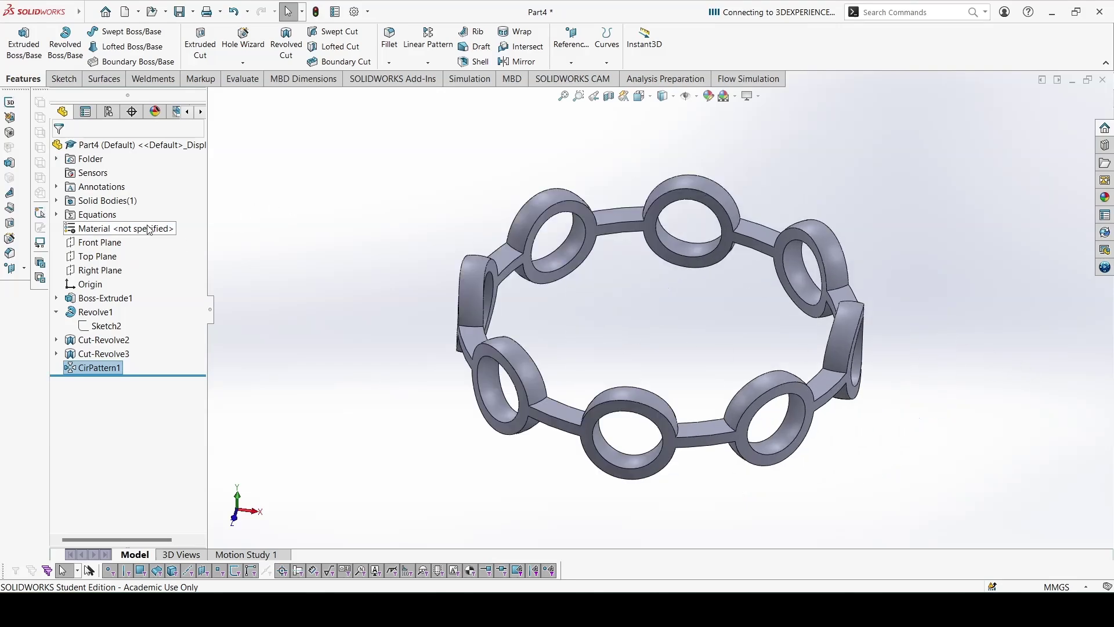
Apply Chrome Stainless Steel from the Steel category as the part's material
{"action": "right_click", "coordinate": [150, 229]}
{"action": "left_click", "coordinate": [191, 234]}
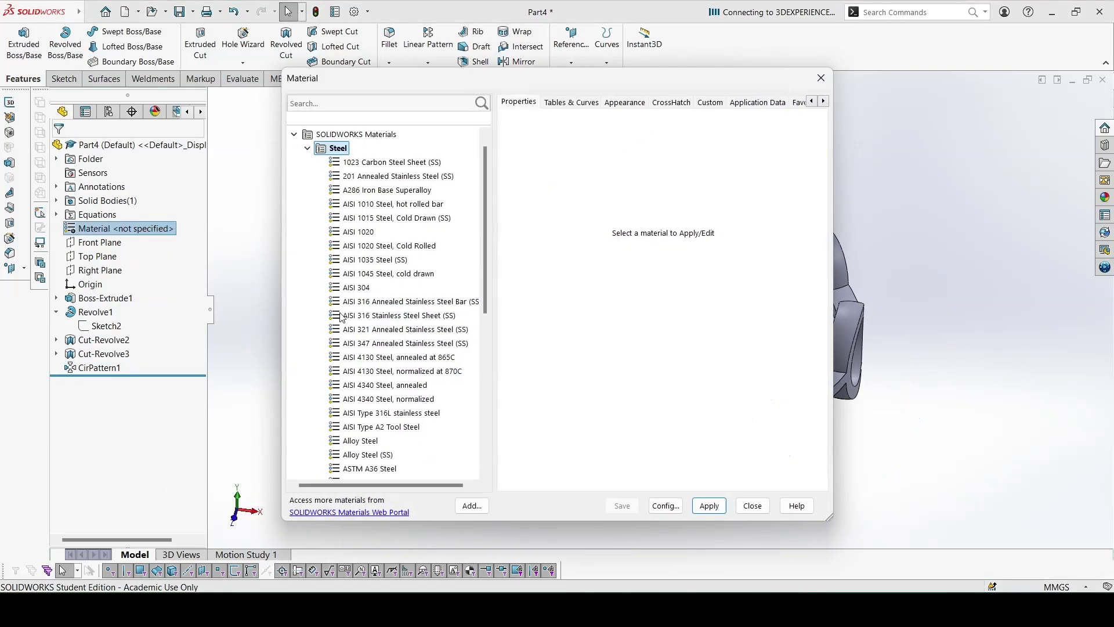
{"action": "scroll", "coordinate": [400, 313], "scroll_direction": "down", "scroll_amount": 3}
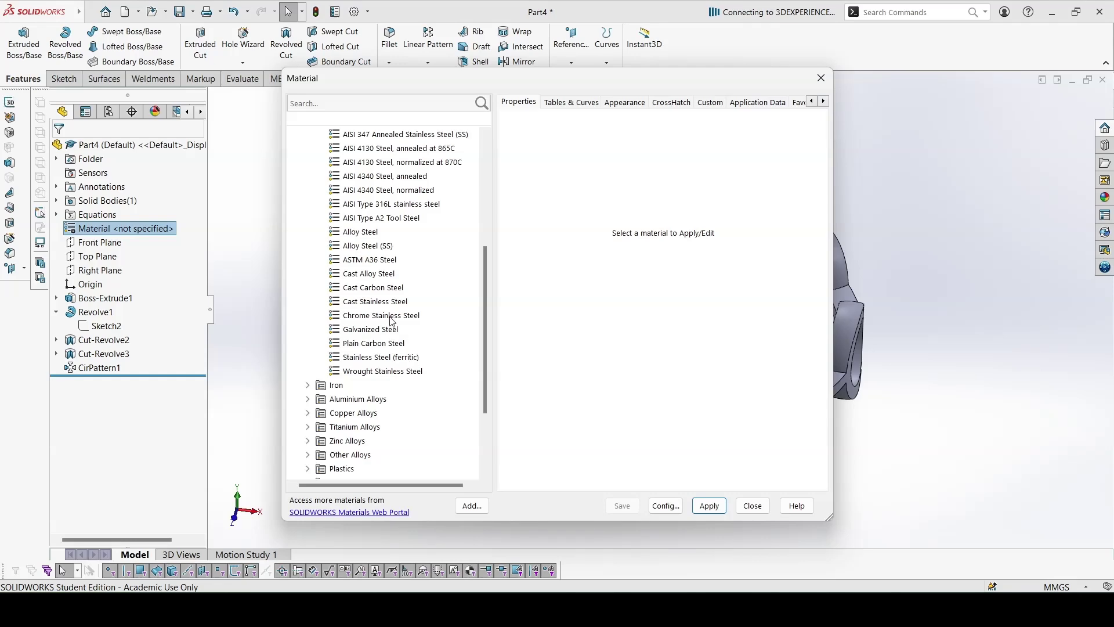
{"action": "left_click", "coordinate": [393, 316]}
{"action": "left_click", "coordinate": [709, 505]}
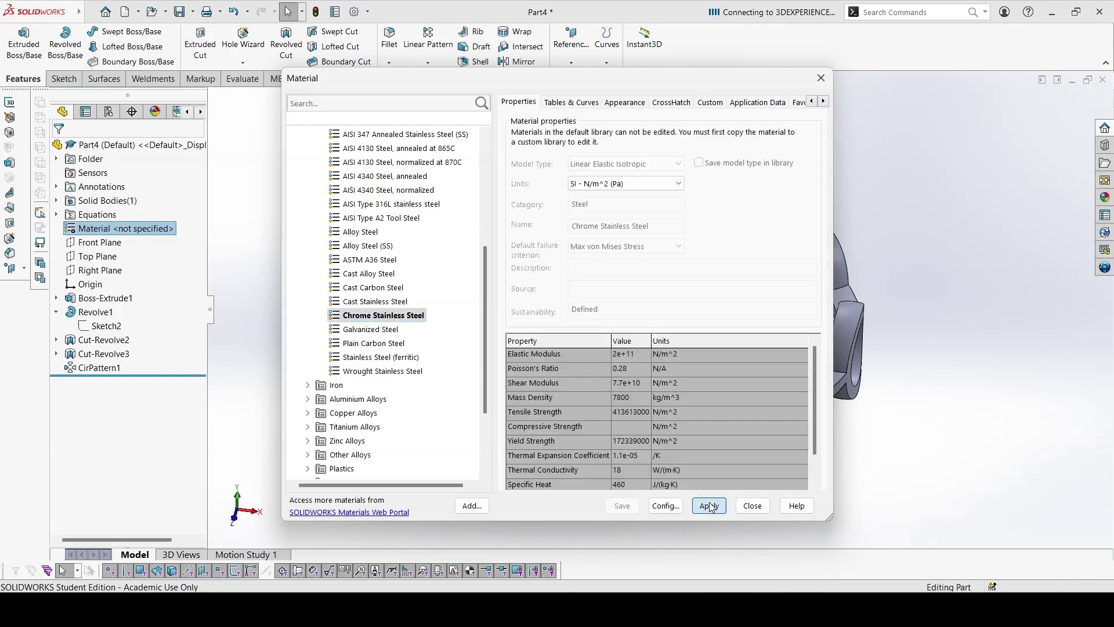
{"action": "left_click", "coordinate": [753, 506]}
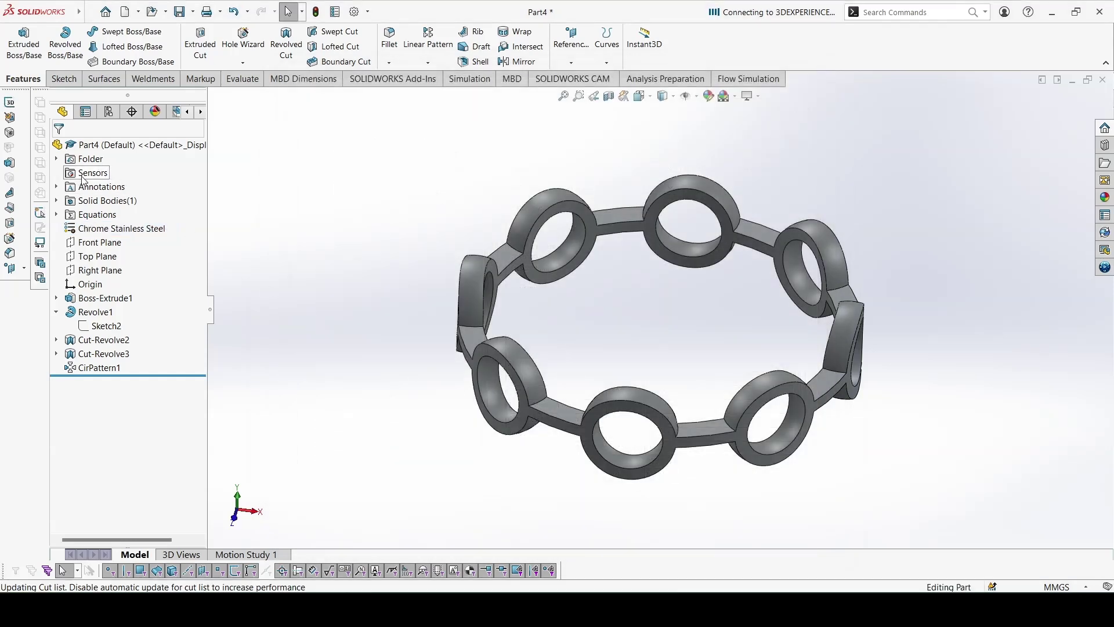
Add a Mass Properties sensor that tracks the mass of the part
{"action": "right_click", "coordinate": [82, 176]}
{"action": "left_click", "coordinate": [115, 189]}
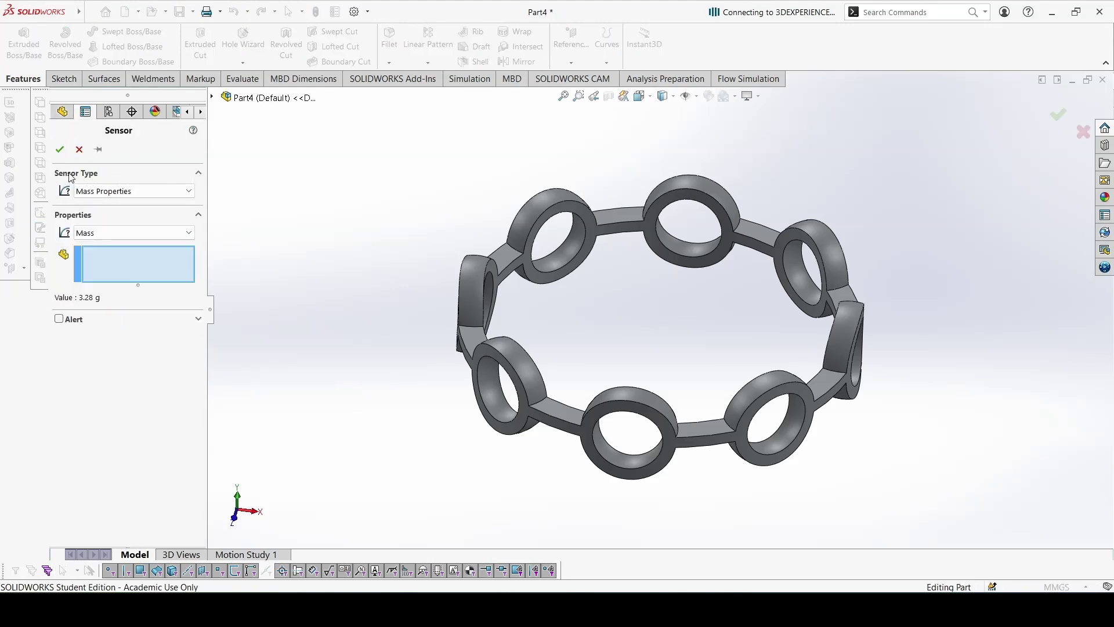
{"action": "left_click", "coordinate": [60, 151]}
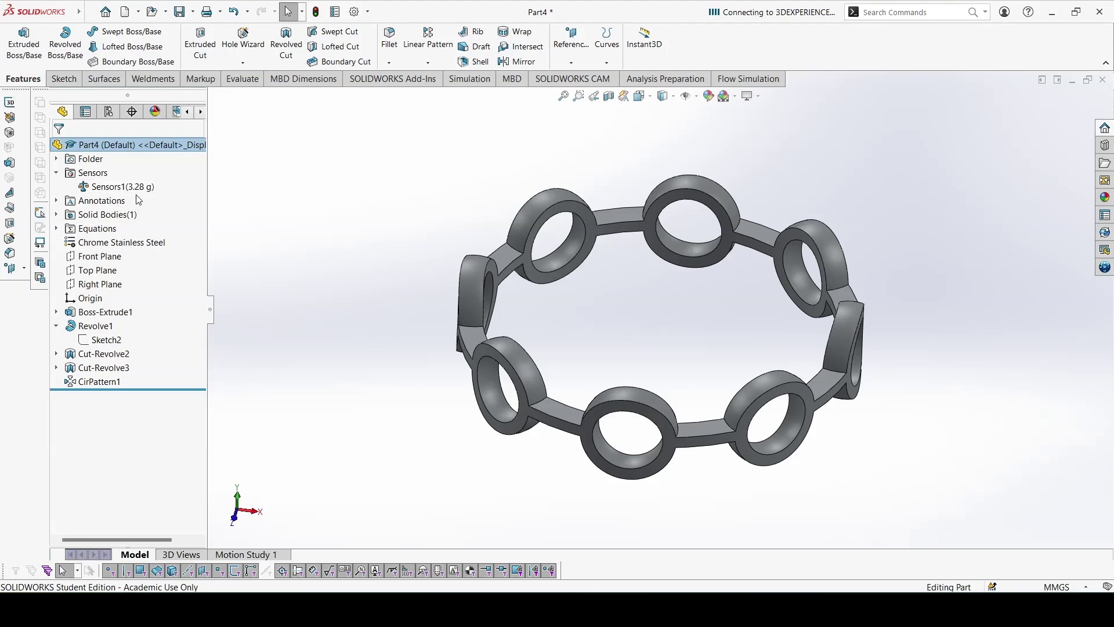
{"action": "right_click", "coordinate": [141, 190]}
{"action": "left_click", "coordinate": [159, 198]}
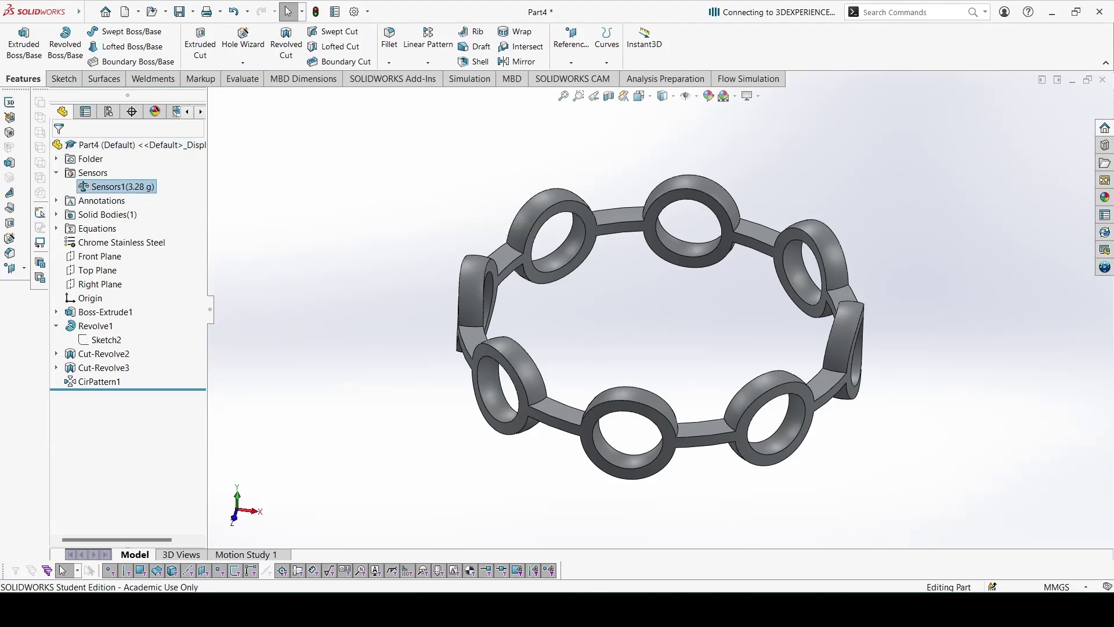
Compare the sensor's mass with the Feature Patterning question 4 answers in CSWA-Practice-Package-Students.pdf, and return to the SOLIDWORKS part
{"action": "key", "text": "alt+Tab"}
{"action": "key", "text": "ctrl+Tab"}
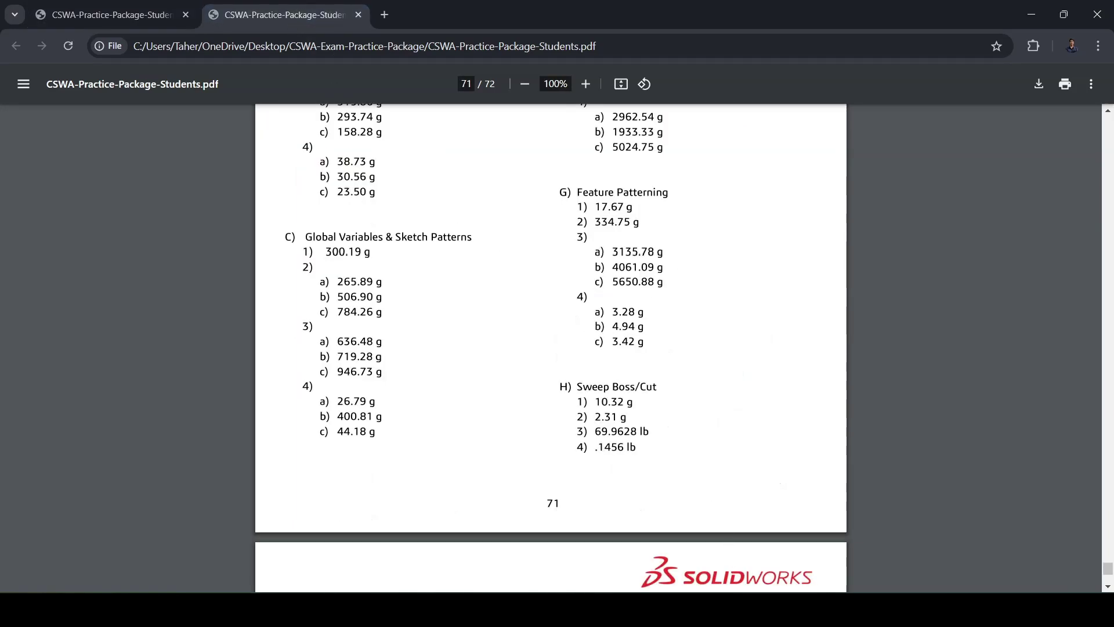
{"action": "key", "text": "alt+Tab"}
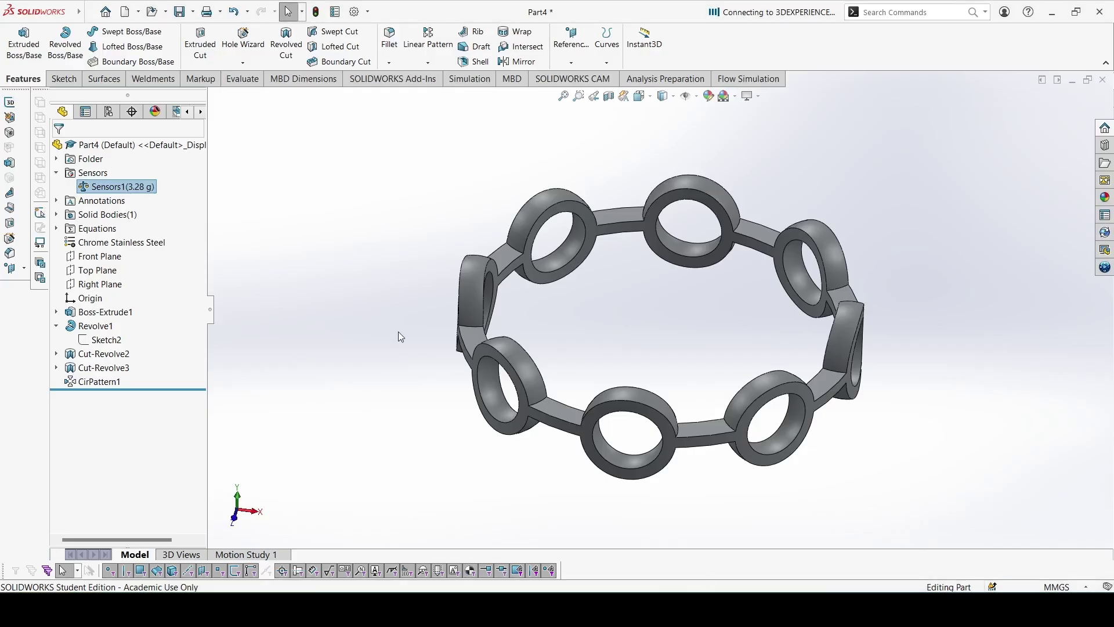
Open the equations manager and set global variable A to 7.5
{"action": "right_click", "coordinate": [116, 227]}
{"action": "left_click", "coordinate": [131, 232]}
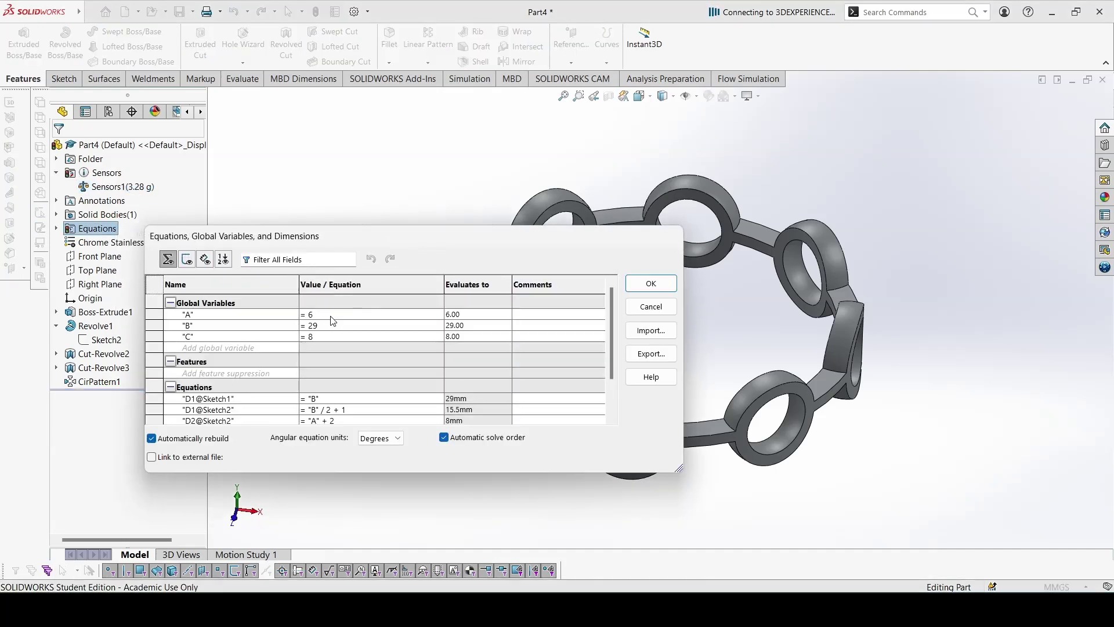
{"action": "key", "text": "BackSpace"}
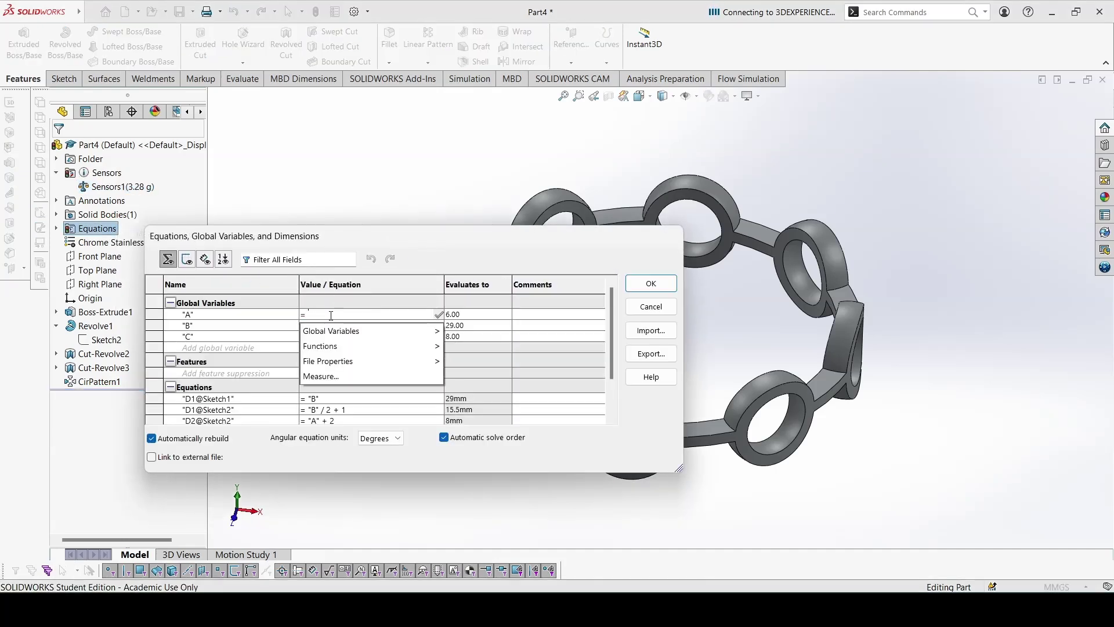
{"action": "type", "text": "7.5"}
{"action": "key", "text": "Return"}
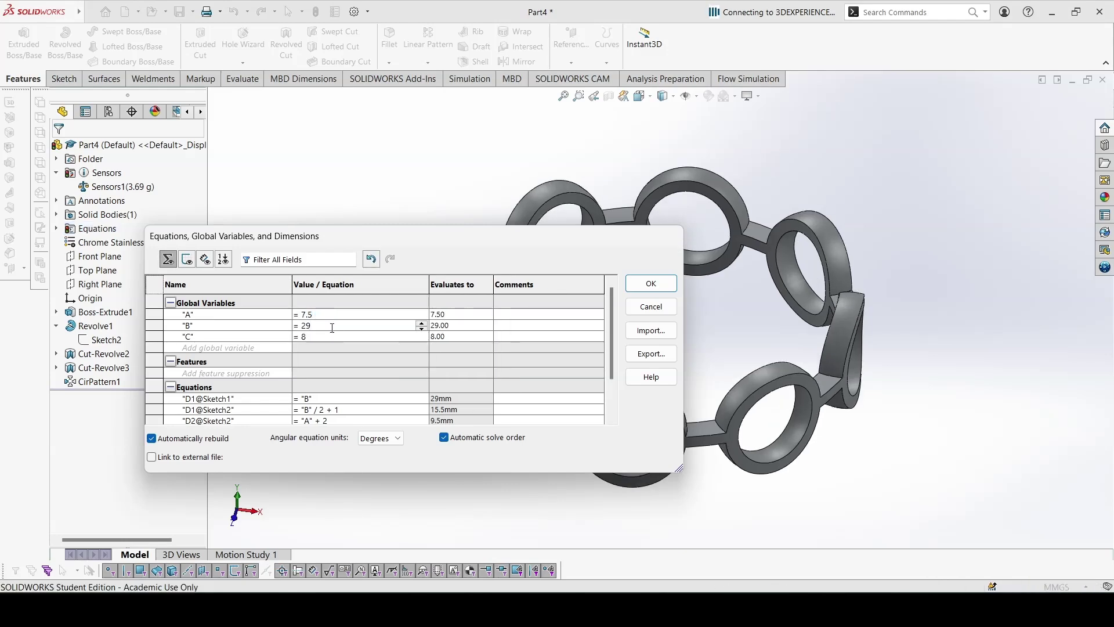
Set global variable B to 38
{"action": "key", "text": "BackSpace"}
{"action": "key", "text": "BackSpace"}
{"action": "type", "text": "38"}
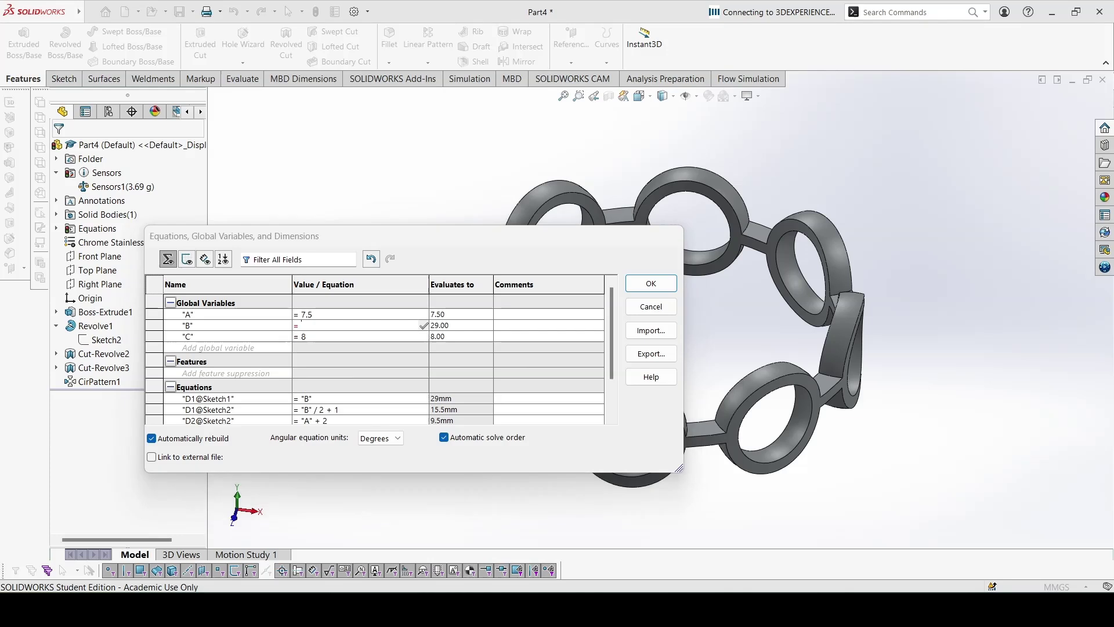
{"action": "key", "text": "Return"}
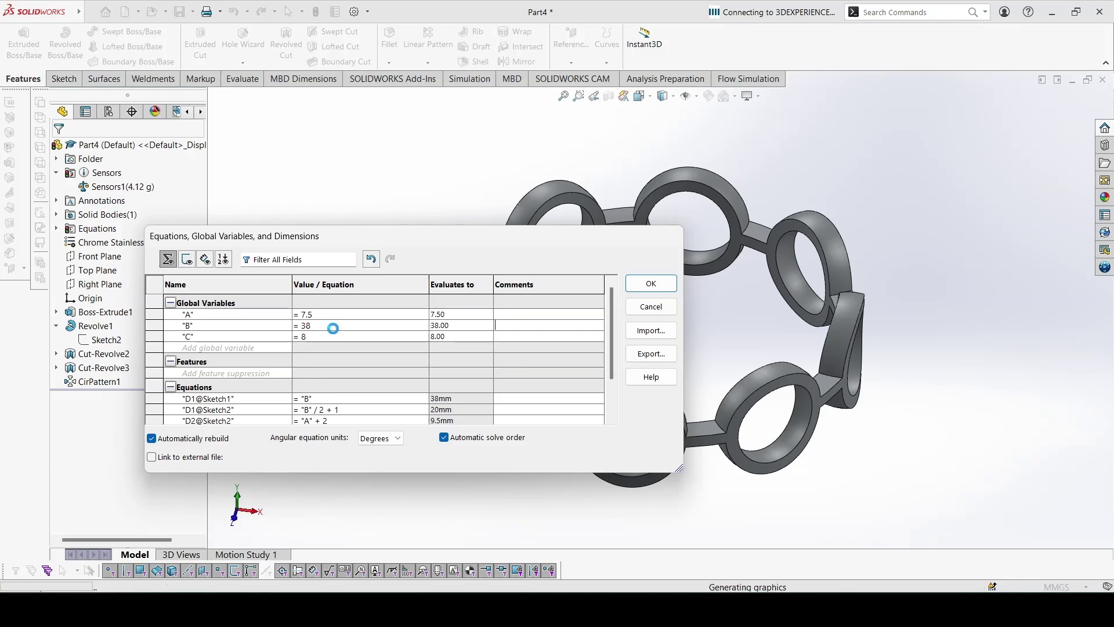
Set global variable C to 11, compare the sensor's mass with Feature Patterning answer 4b in CSWA-Practice-Package-Students.pdf, and return to SOLIDWORKS
{"action": "left_click", "coordinate": [330, 336]}
{"action": "key", "text": "BackSpace"}
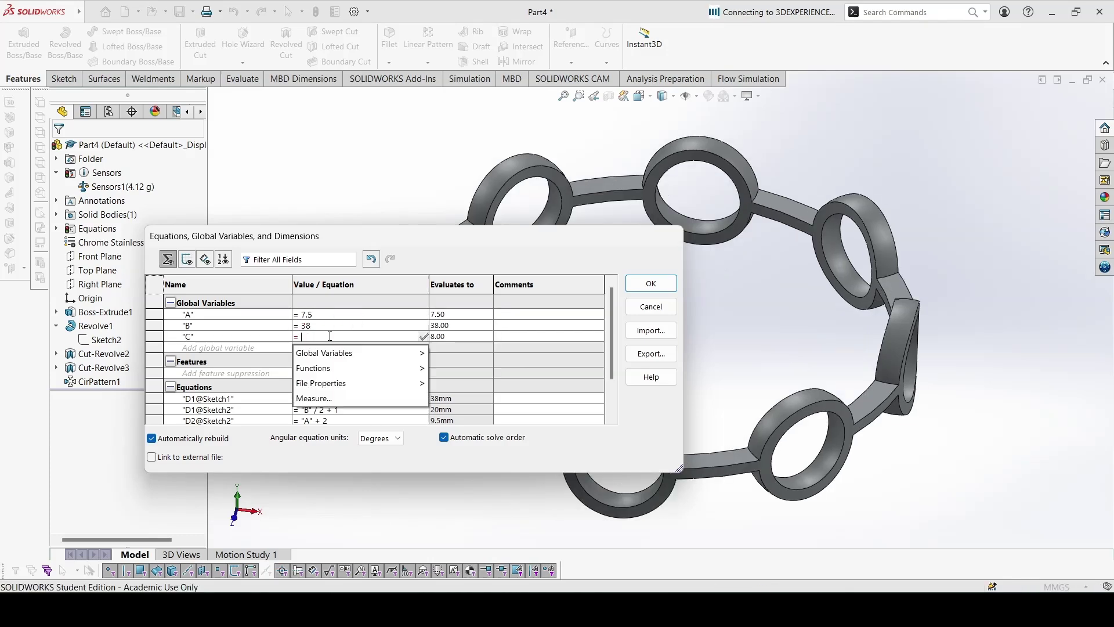
{"action": "type", "text": "11"}
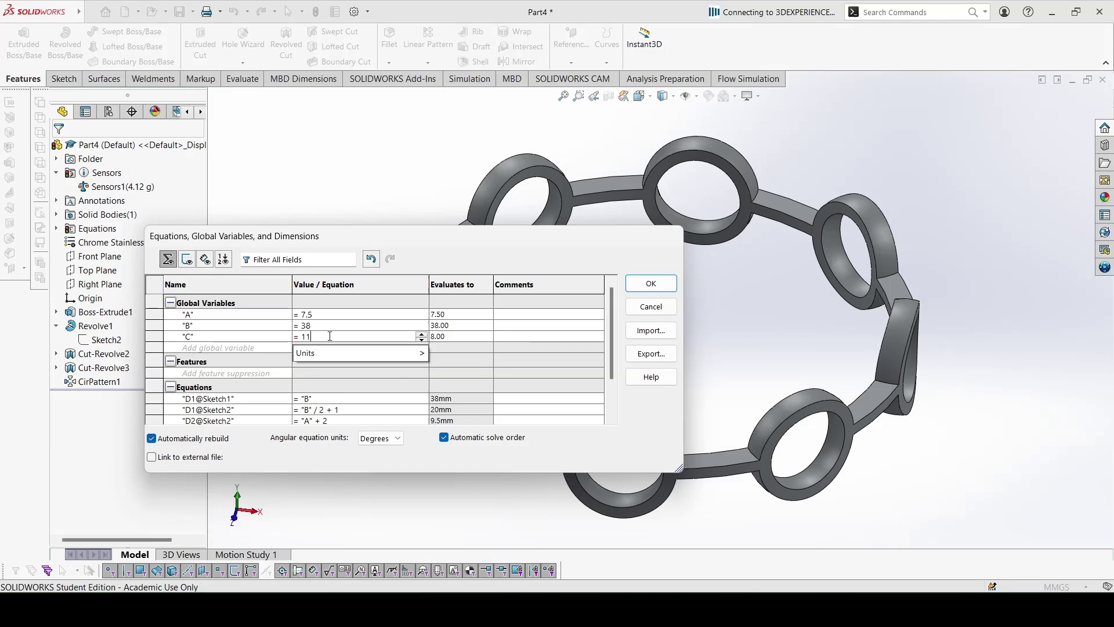
{"action": "key", "text": "Return"}
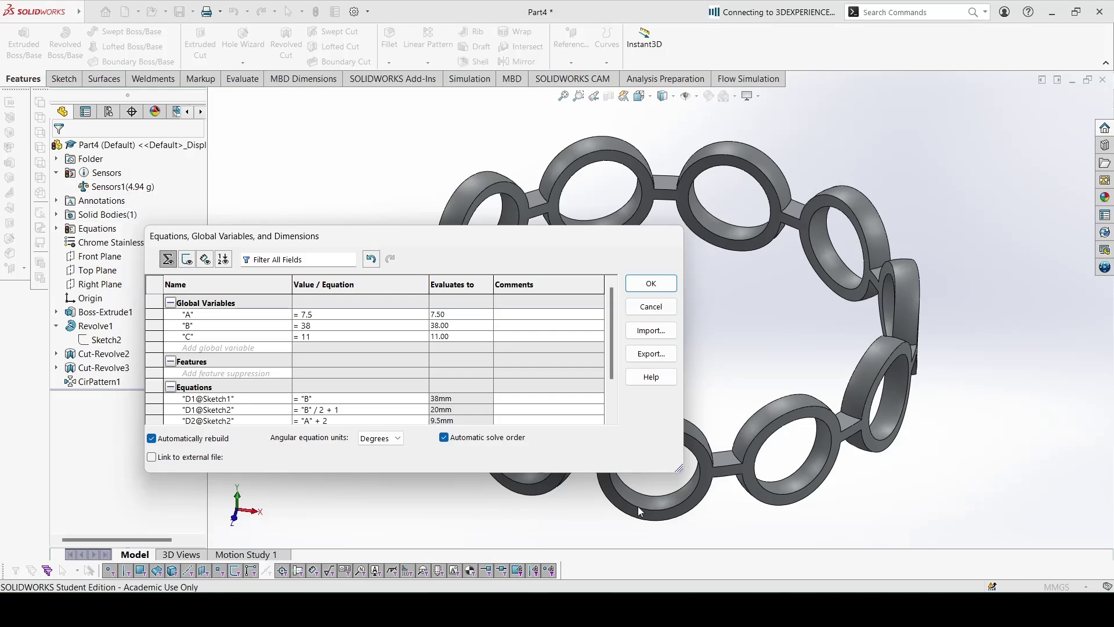
{"action": "key", "text": "alt+Tab"}
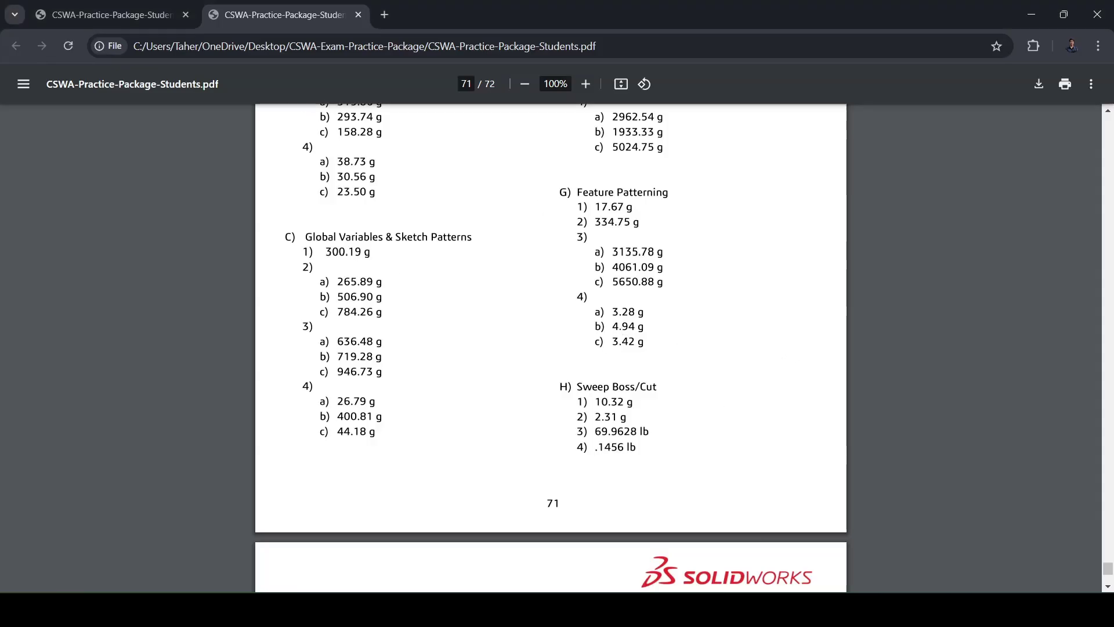
{"action": "left_click", "coordinate": [735, 609]}
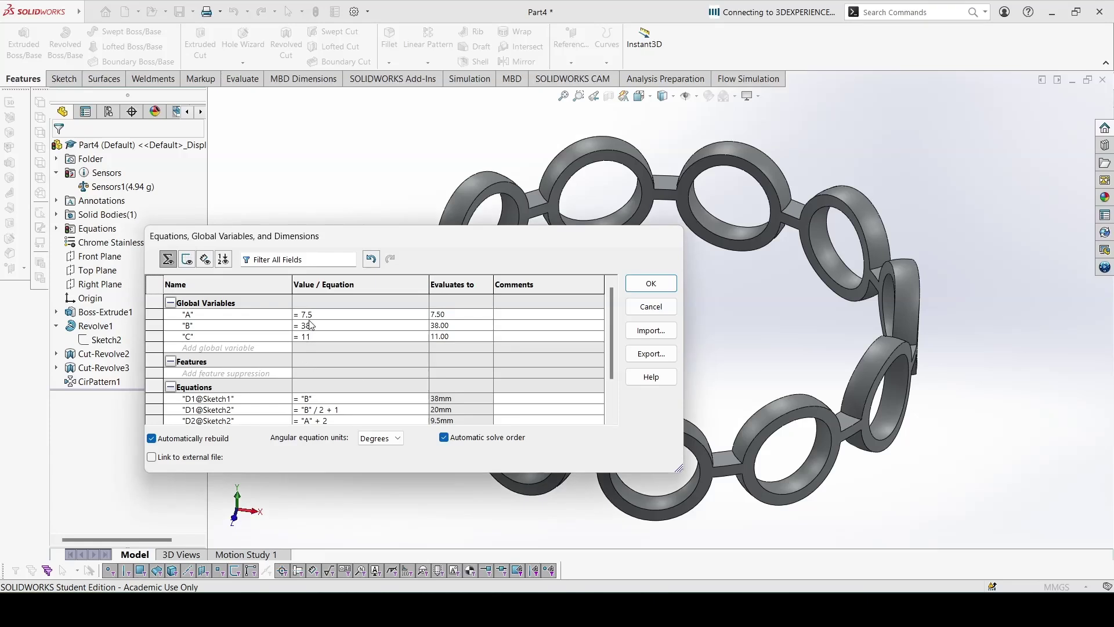
Change global variable A to 4.5 for the third variable set
{"action": "key", "text": "BackSpace"}
{"action": "key", "text": "BackSpace"}
{"action": "key", "text": "BackSpace"}
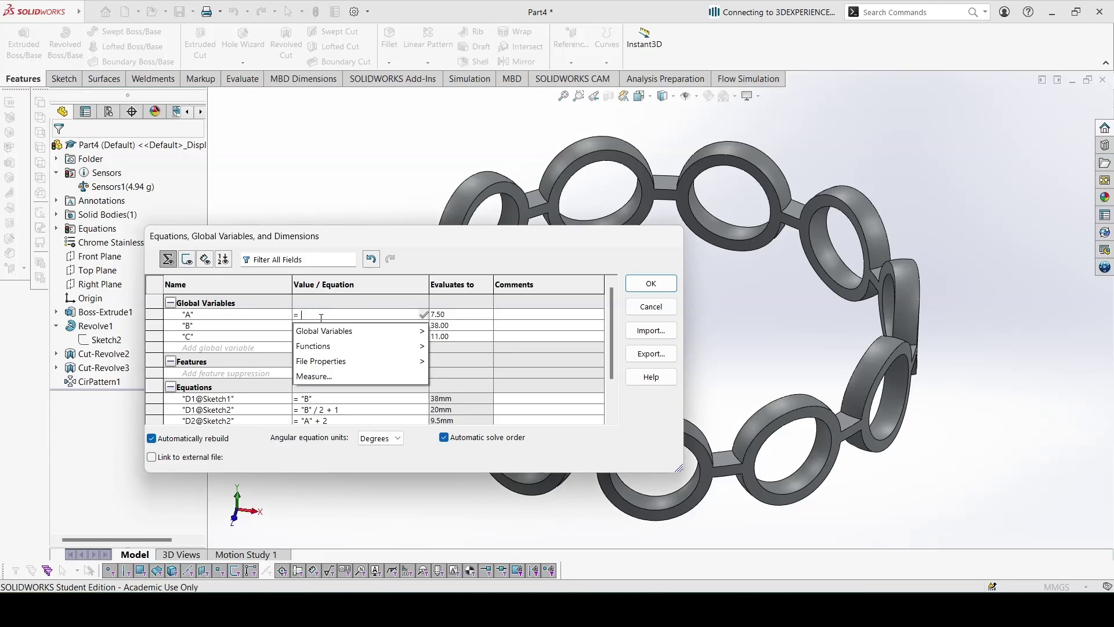
{"action": "type", "text": "4.5"}
{"action": "key", "text": "Return"}
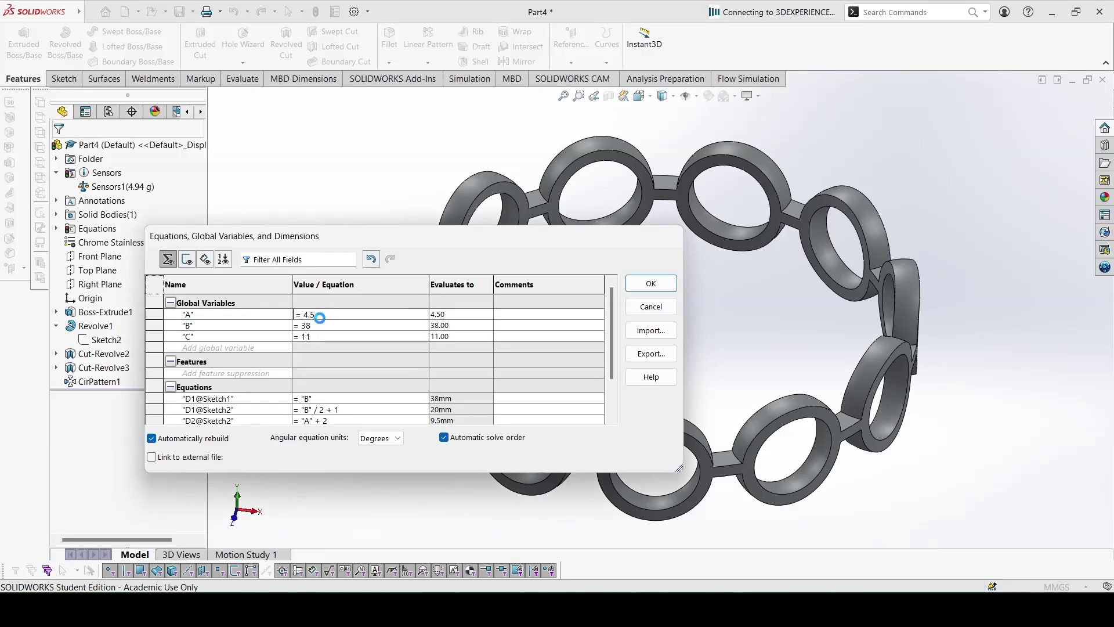
Set global variable B to 26 and global variable C to 12
{"action": "left_click", "coordinate": [322, 326]}
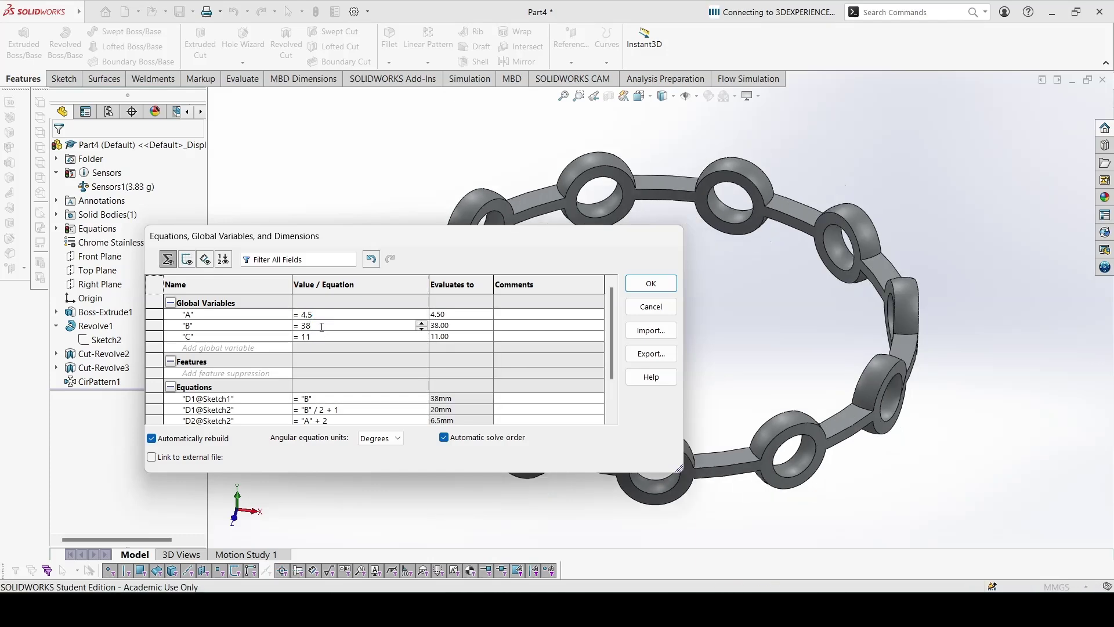
{"action": "key", "text": "BackSpace"}
{"action": "key", "text": "BackSpace"}
{"action": "type", "text": "26"}
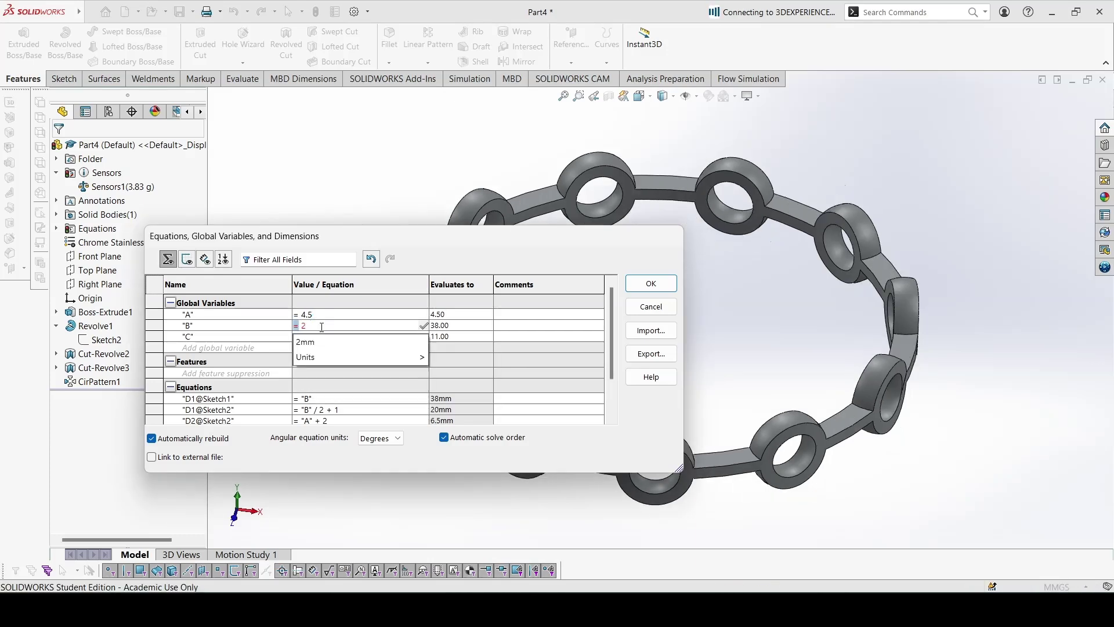
{"action": "key", "text": "Return"}
{"action": "left_click", "coordinate": [324, 337]}
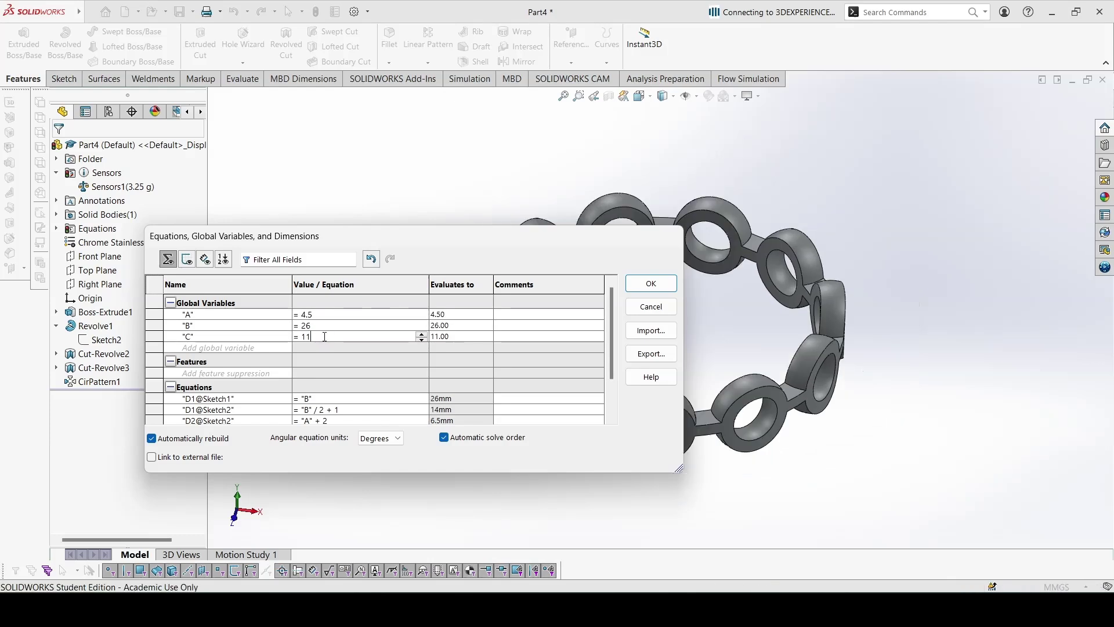
{"action": "key", "text": "BackSpace"}
{"action": "type", "text": "2"}
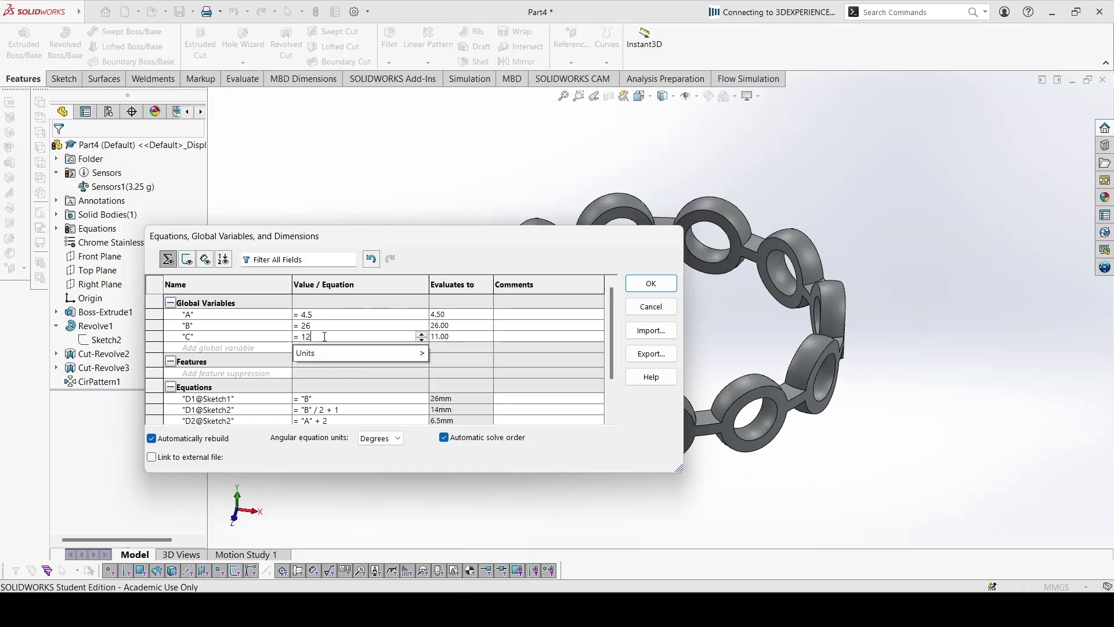
{"action": "key", "text": "Return"}
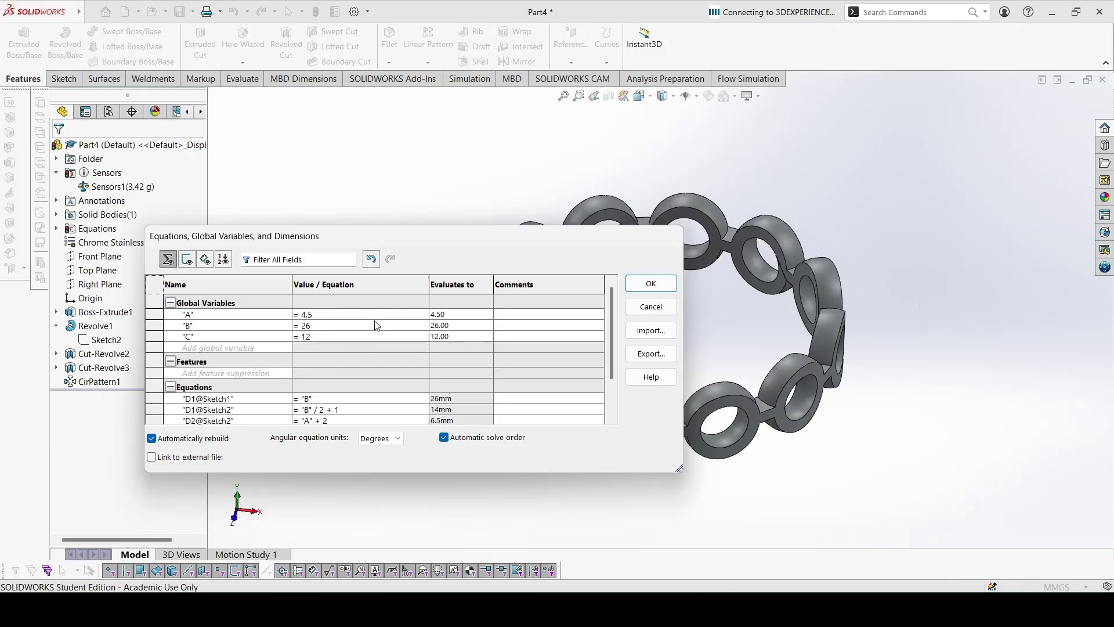
Compare the sensor's mass with Feature Patterning answer 4c in the practice PDF, then return to SOLIDWORKS and accept the equation changes
{"action": "left_click", "coordinate": [712, 607]}
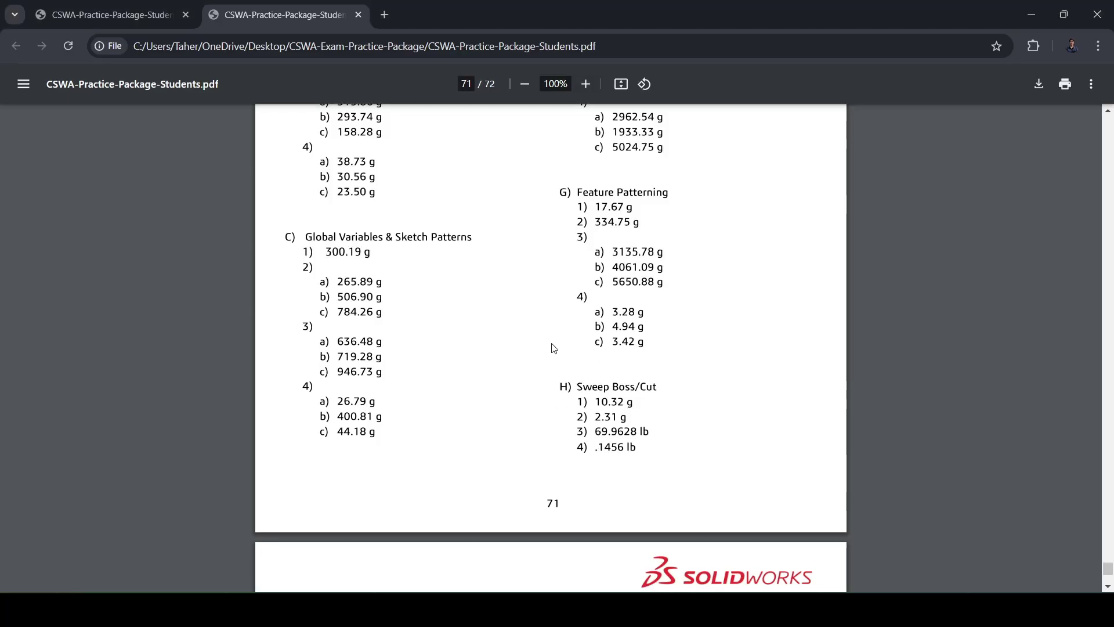
{"action": "key", "text": "alt+Tab"}
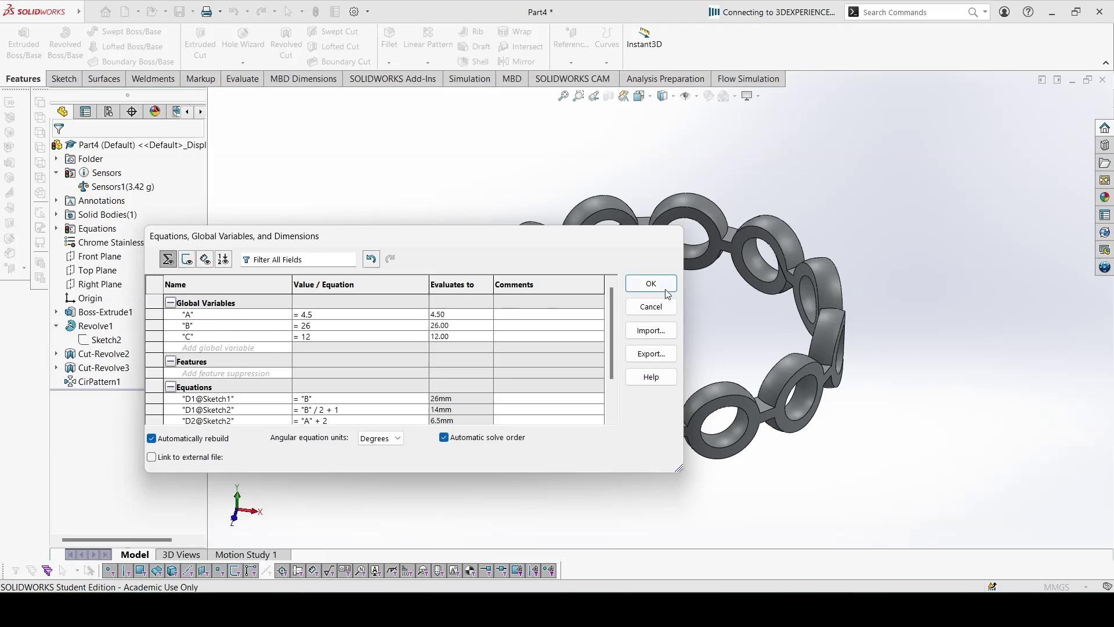
{"action": "left_click", "coordinate": [655, 284]}
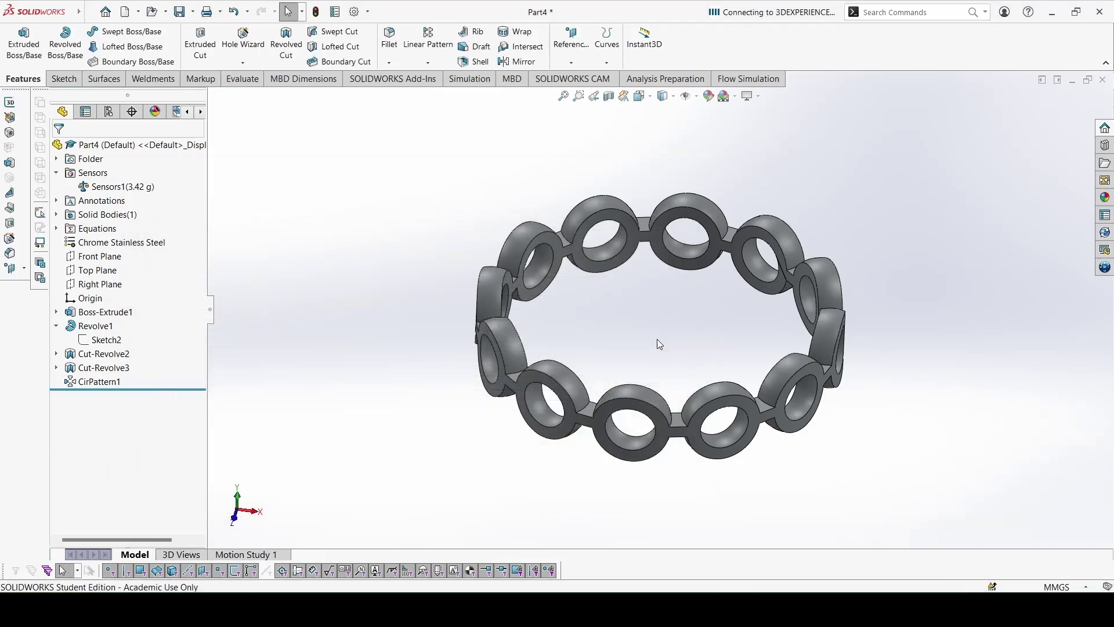